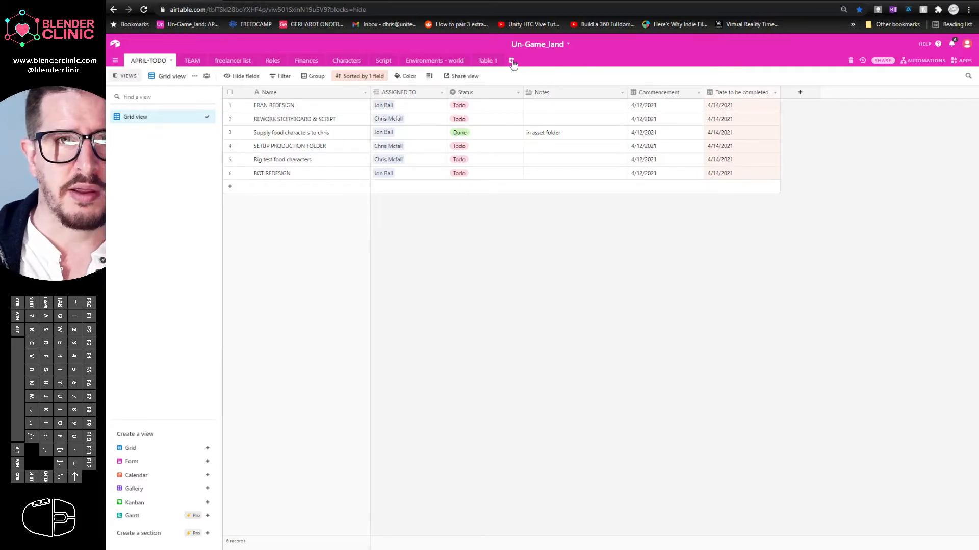
Step: Create a new empty table in the base and name it SHOTLIST
left_click(512, 61)
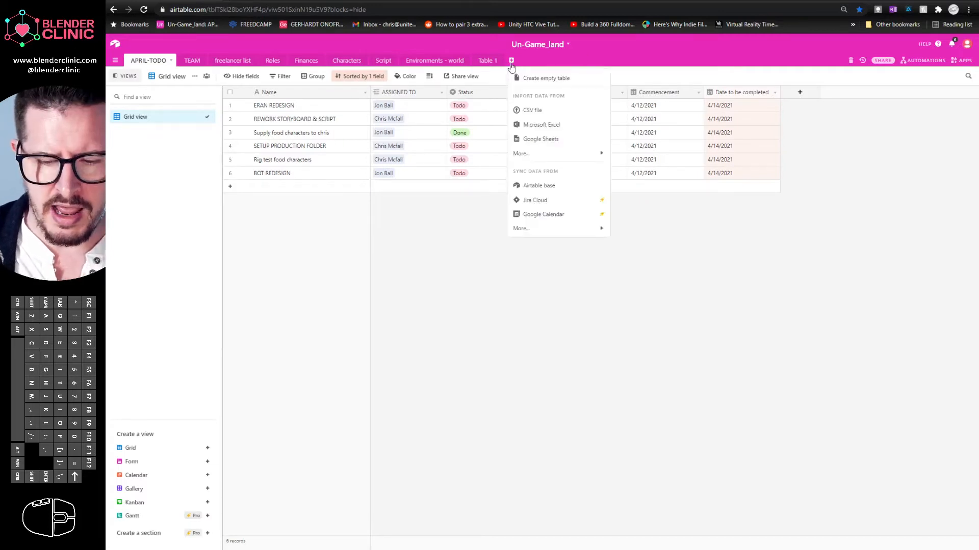
left_click(565, 81)
type("SHOTLIST")
key("Return")
Step: Rename the table's primary Name field to SHORTNAME, keeping it as single line text
left_click(269, 92)
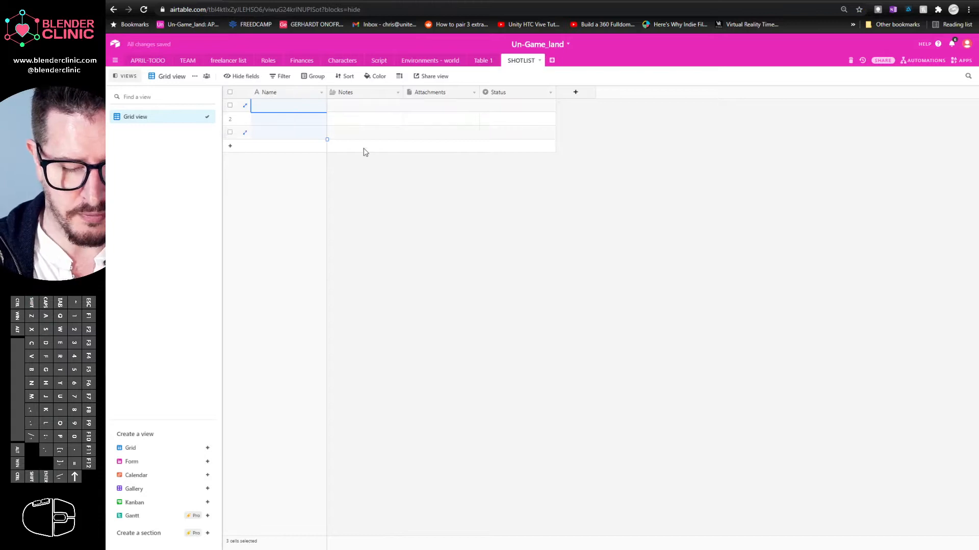
double_click(274, 98)
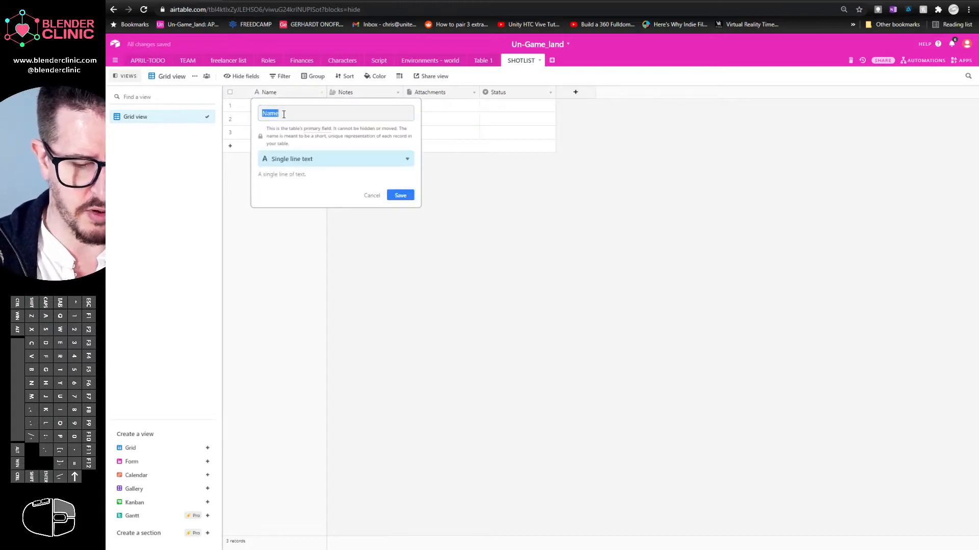
type("SHORTNAME")
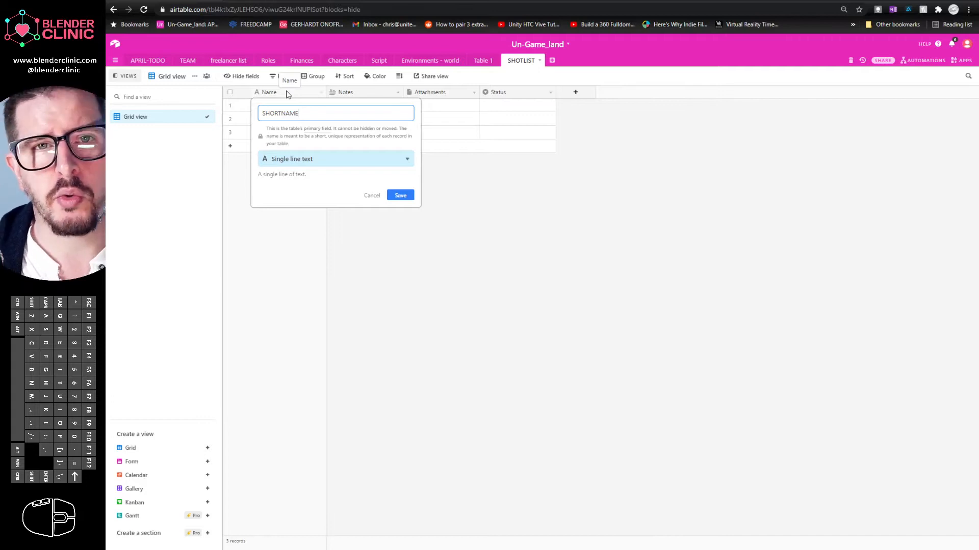
left_click(400, 195)
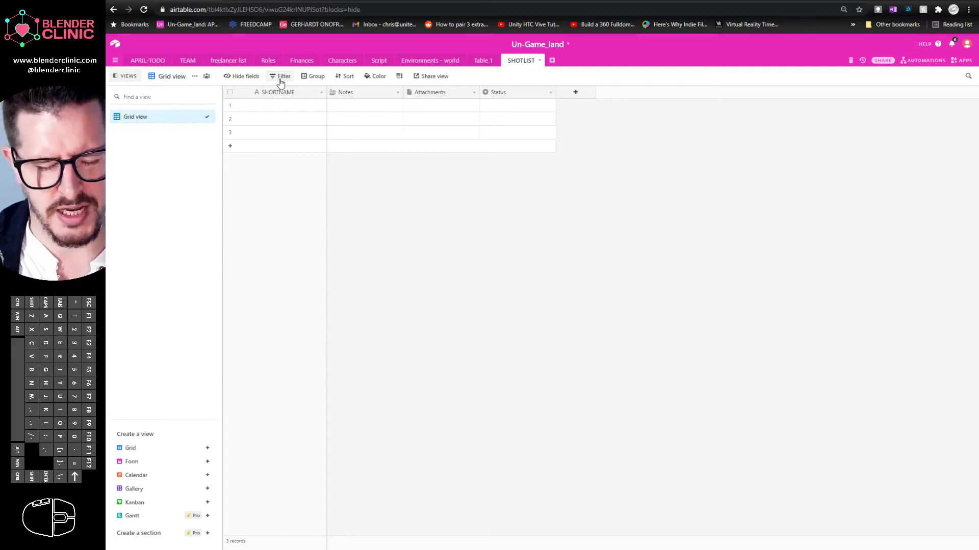
Step: Move the Attachments field ahead of the Notes field so it directly follows SHORTNAME
left_click(448, 93)
left_click_drag(448, 93, 402, 97)
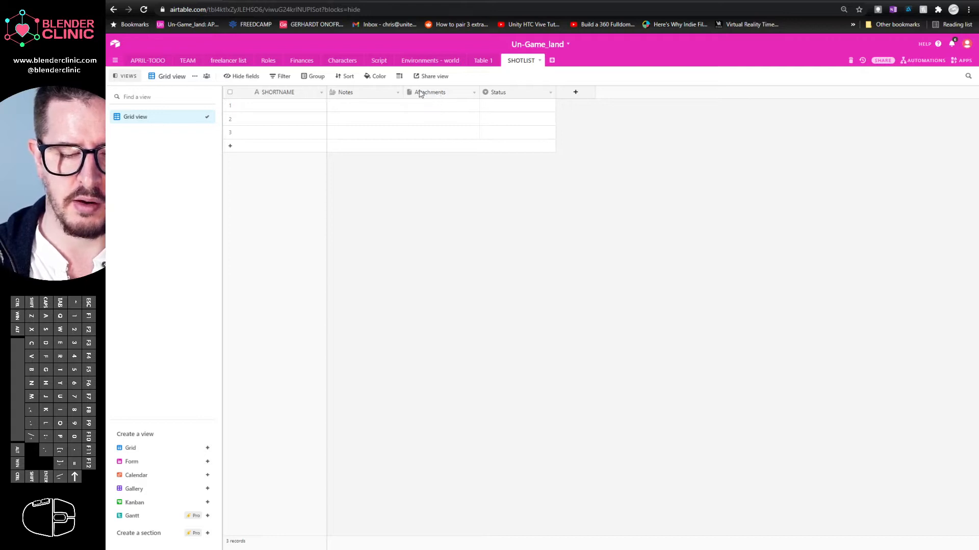
left_click_drag(444, 93, 341, 96)
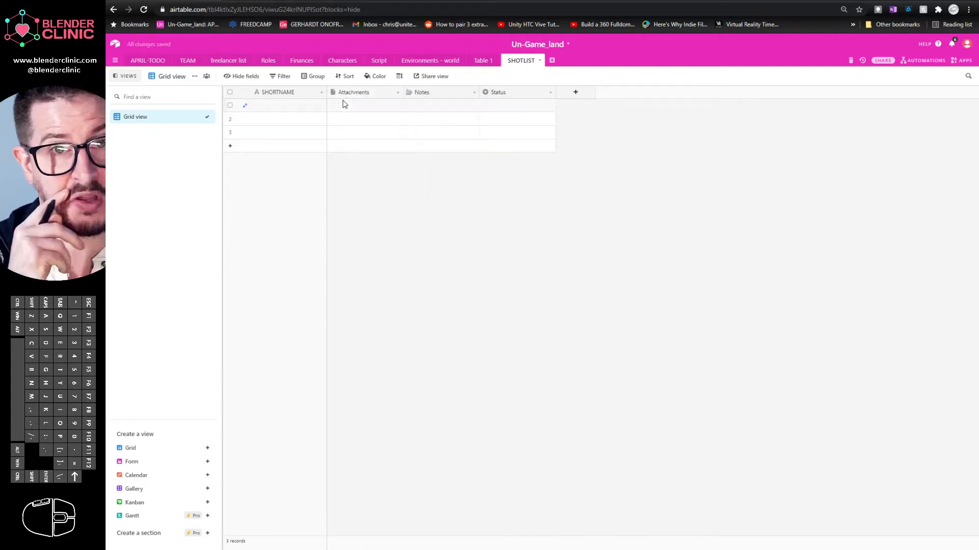
Step: Rename the Attachments field to STORYBOARD, keeping the Attachment field type
left_click(375, 94)
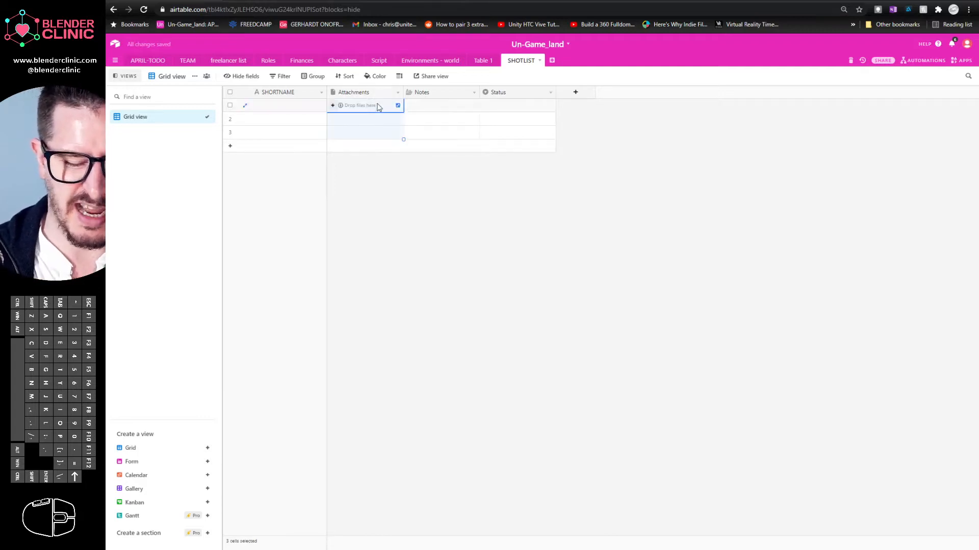
double_click(367, 94)
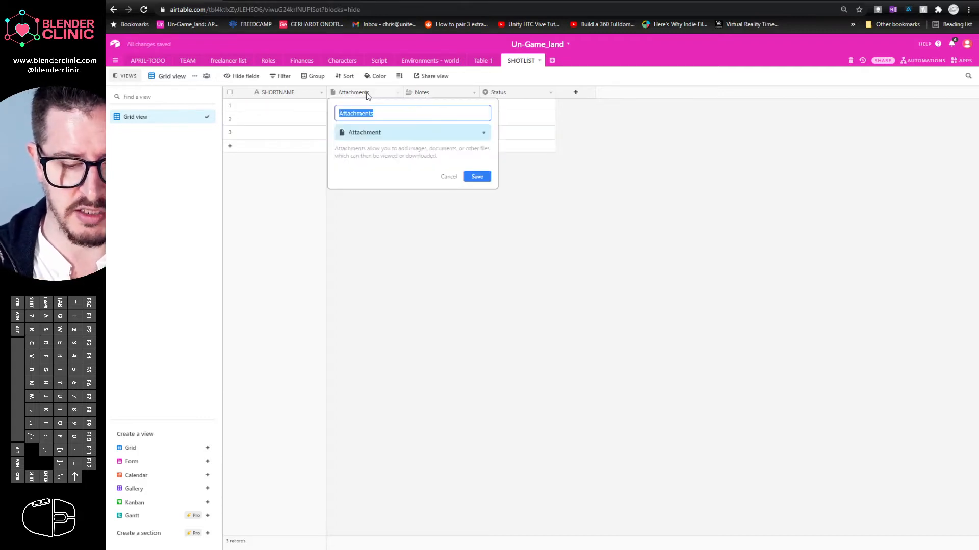
type("STORYBOARD")
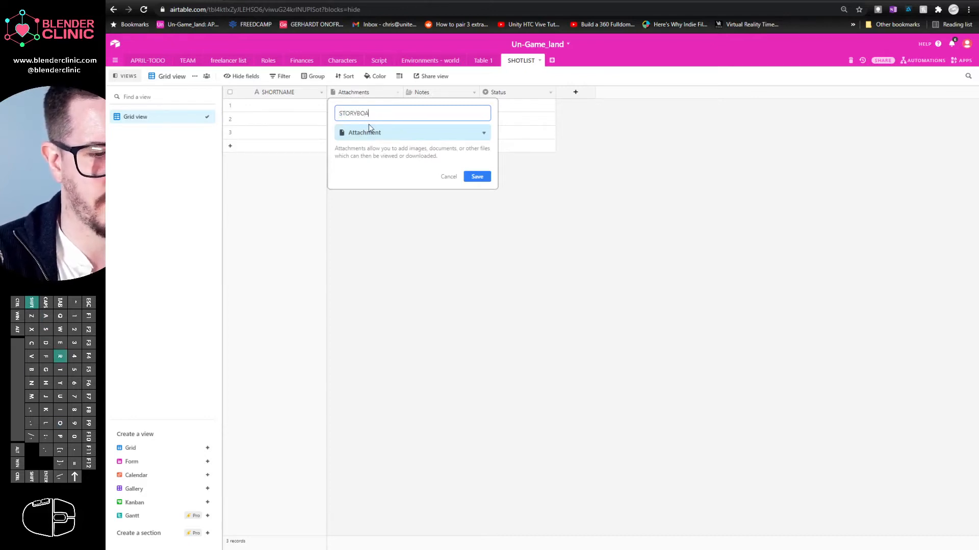
left_click(477, 177)
Step: Upload the image SharedScreenshot.jpg to the first record's STORYBOARD cell
left_click(357, 105)
left_click(332, 106)
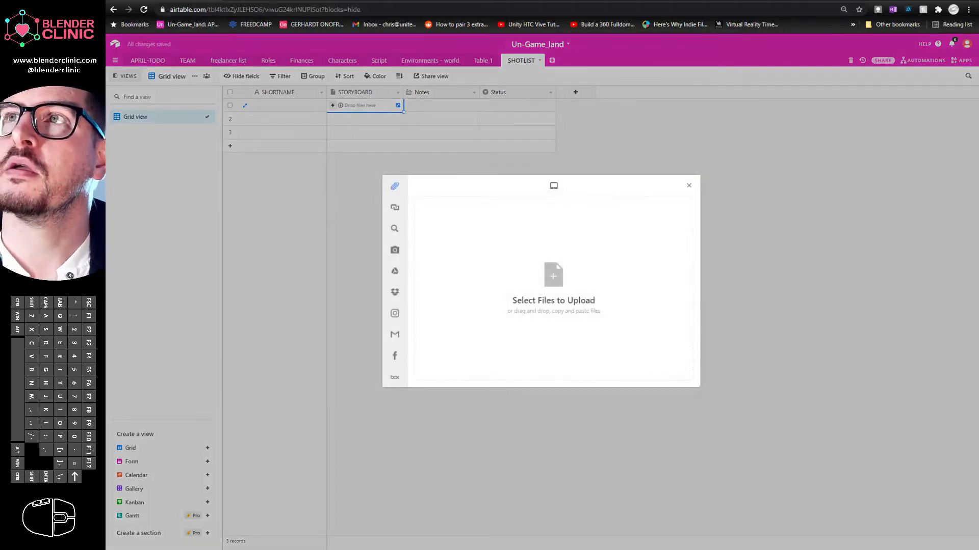
left_click_drag(653, 127, 550, 301)
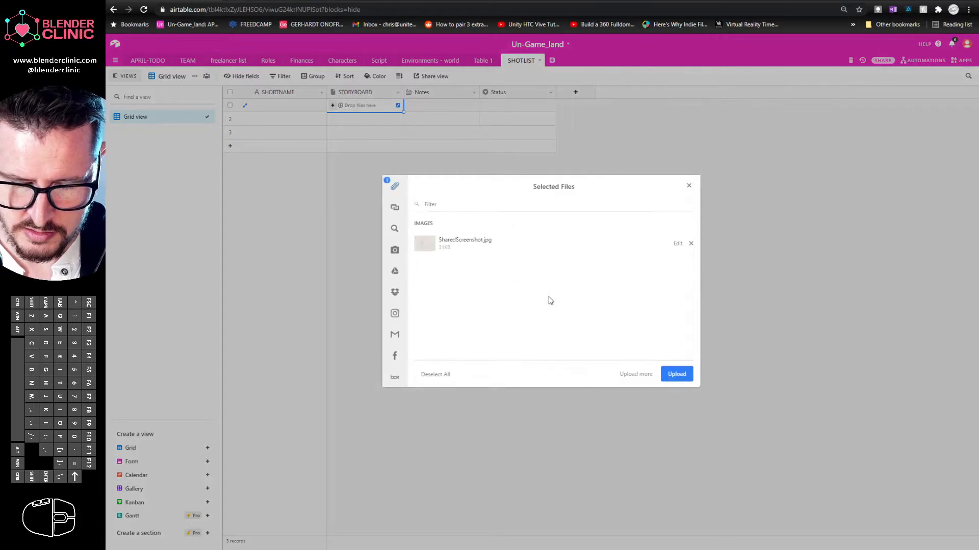
left_click(676, 374)
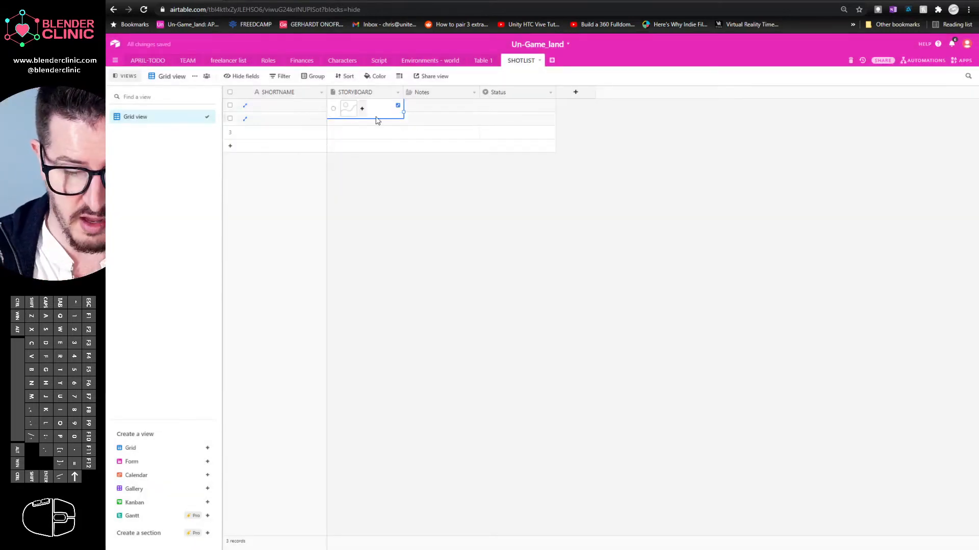
left_click(415, 194)
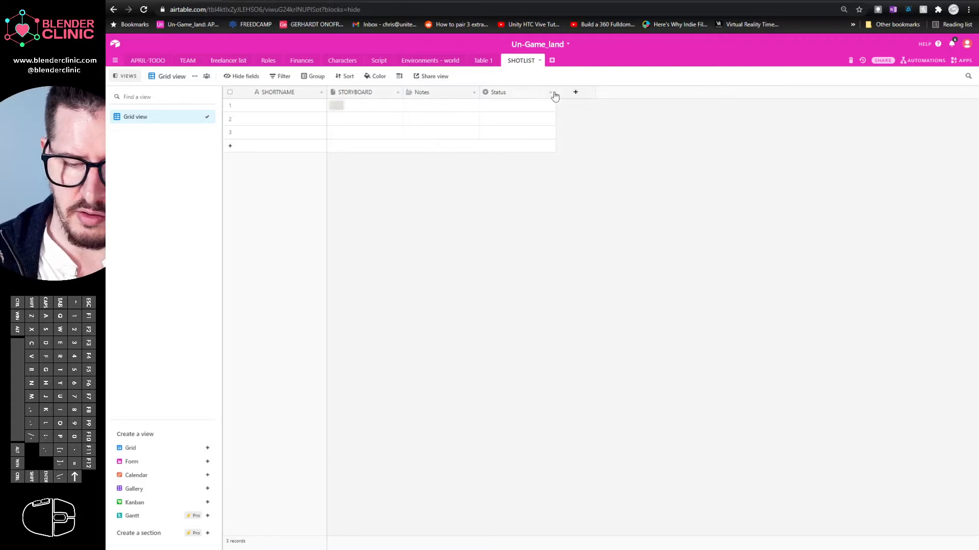
Step: Add a Number field named SCENE after Status, using the Integer format
left_click(575, 93)
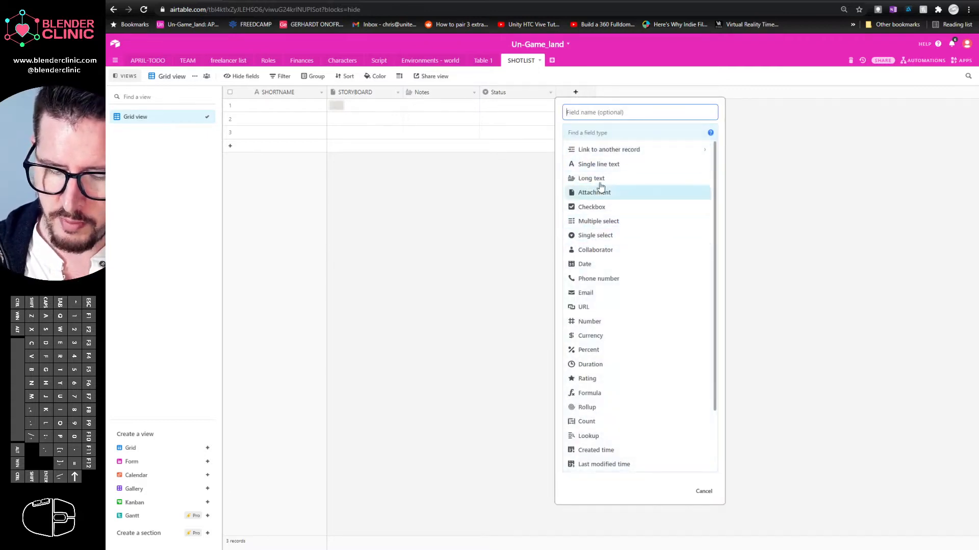
left_click(600, 322)
left_click(592, 112)
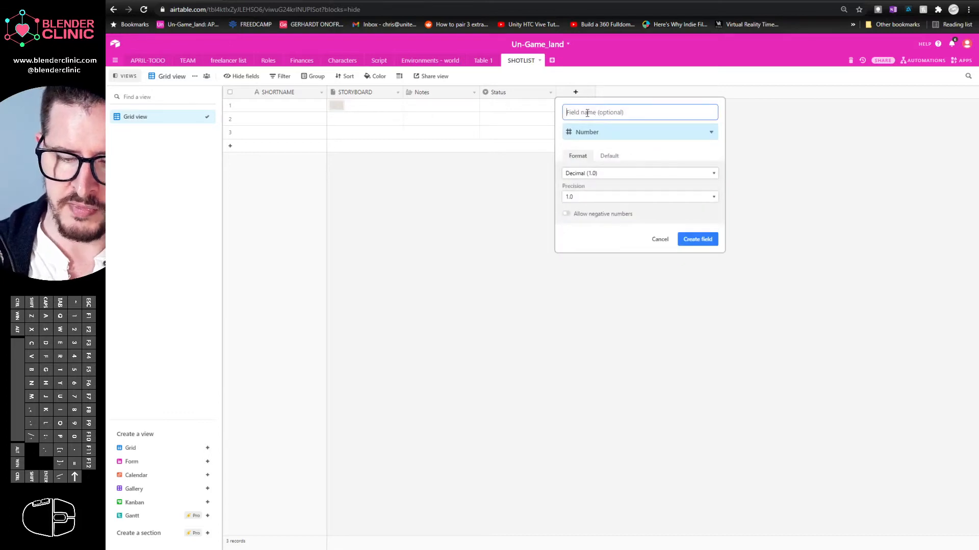
type("SCENE")
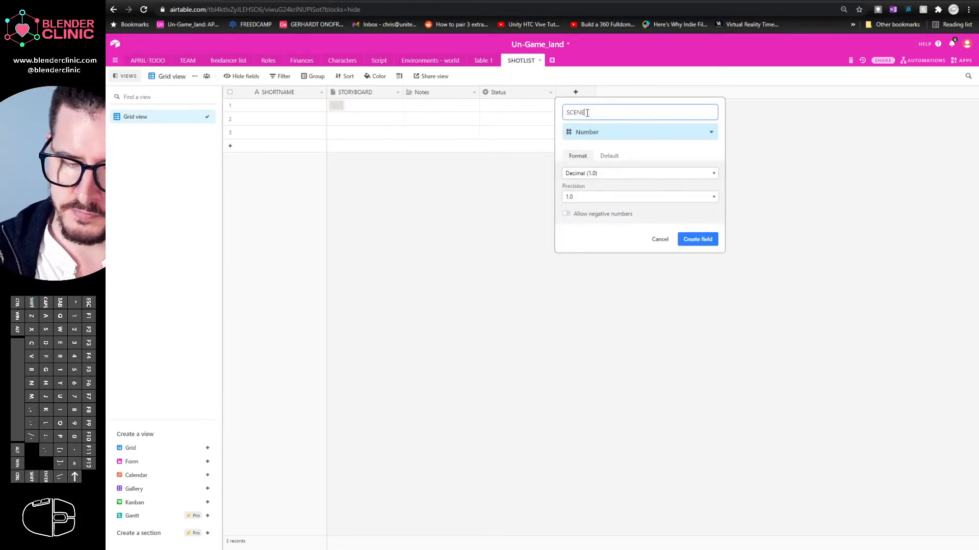
left_click(581, 173)
left_click(594, 183)
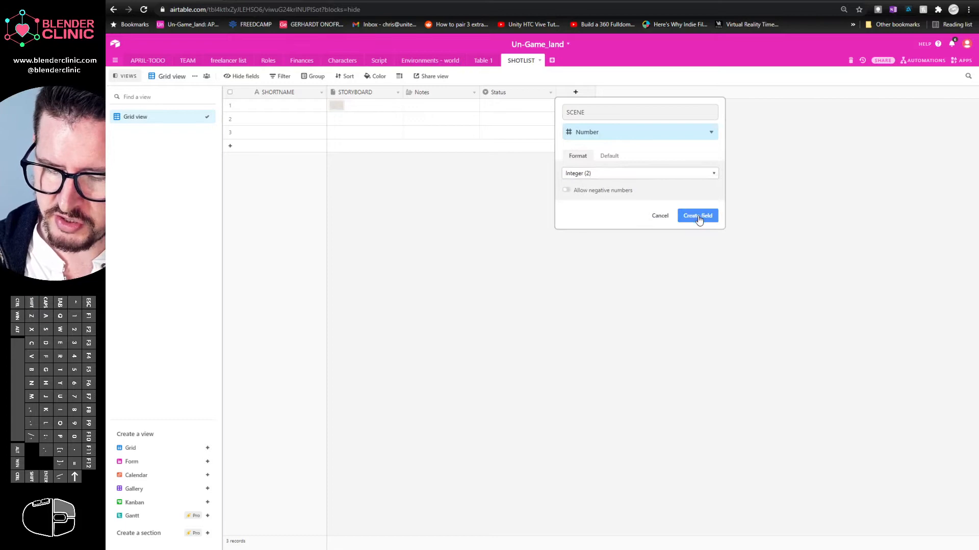
left_click(697, 239)
Step: Duplicate the SCENE field and rename the copy SHOT
right_click(608, 96)
left_click(602, 165)
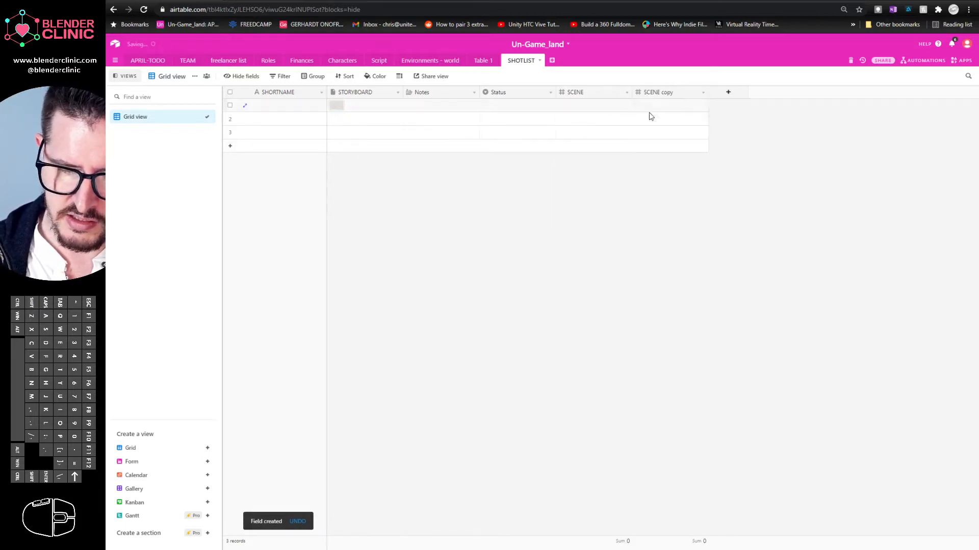
left_click(676, 94)
double_click(667, 96)
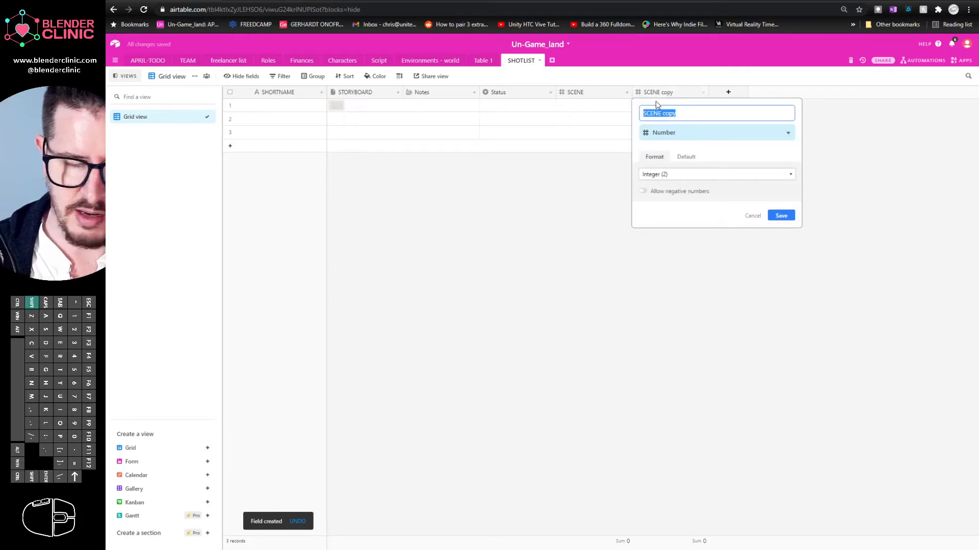
type("SHOT")
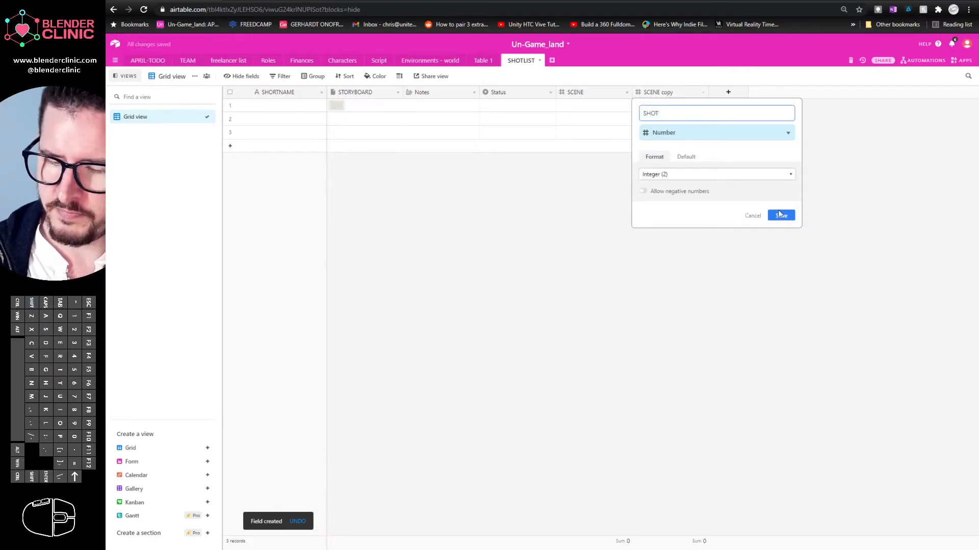
left_click(781, 215)
Step: Duplicate the SHOT field and rename the copy SUBSHOT
right_click(659, 93)
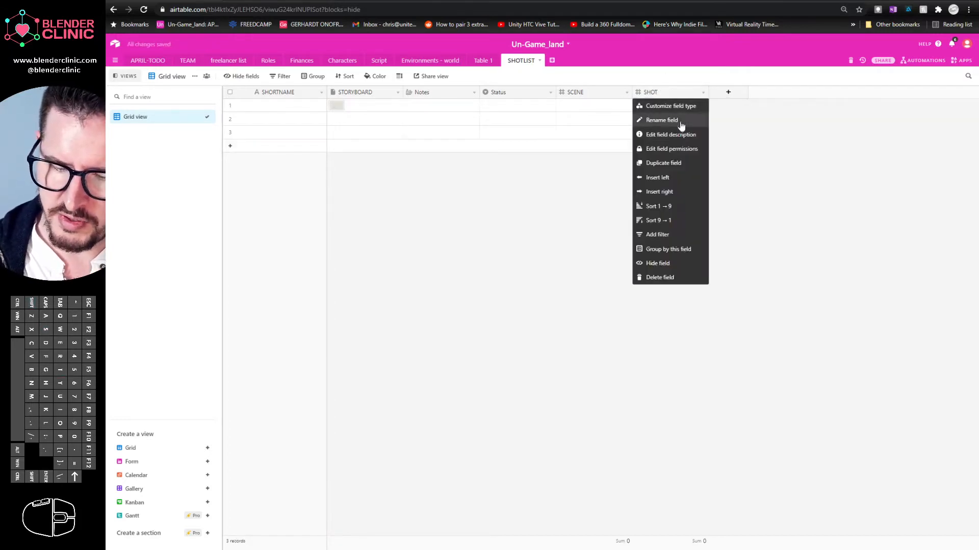
left_click(665, 163)
double_click(753, 91)
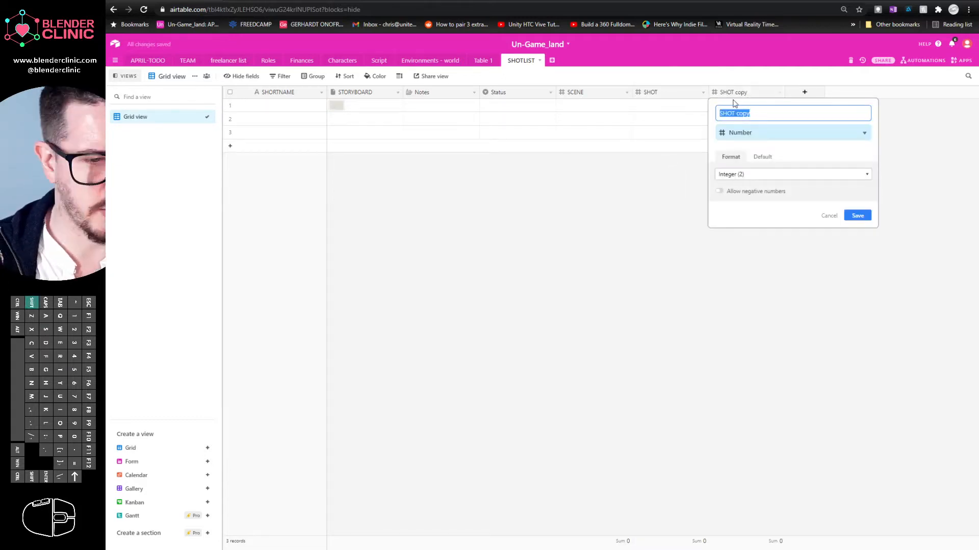
type("SUBSHOT")
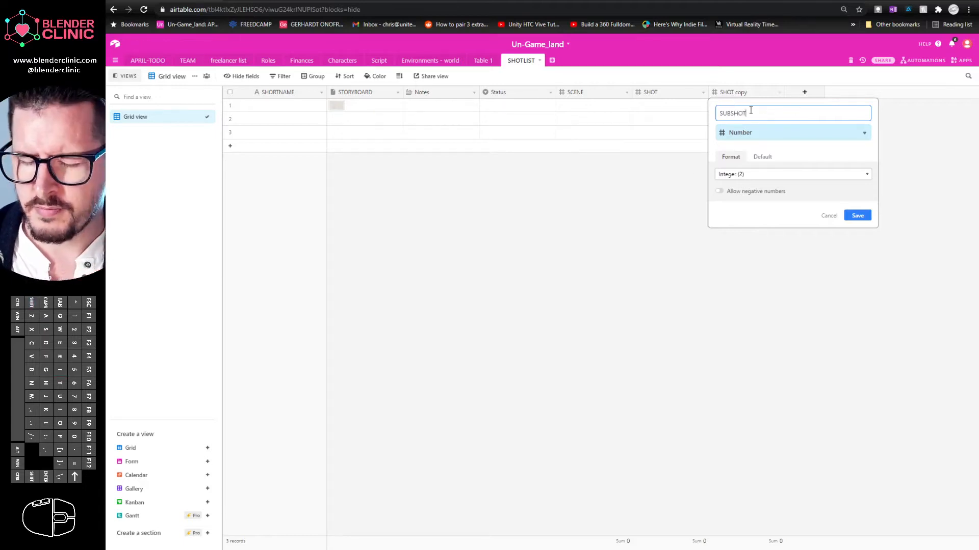
left_click(858, 215)
Step: Narrow the SCENE, SHOT and SUBSHOT columns and enter 1, 1 and 0 in them for the first record
left_click_drag(785, 91, 581, 93)
left_click(571, 105)
type("1")
left_click(594, 105)
type("1")
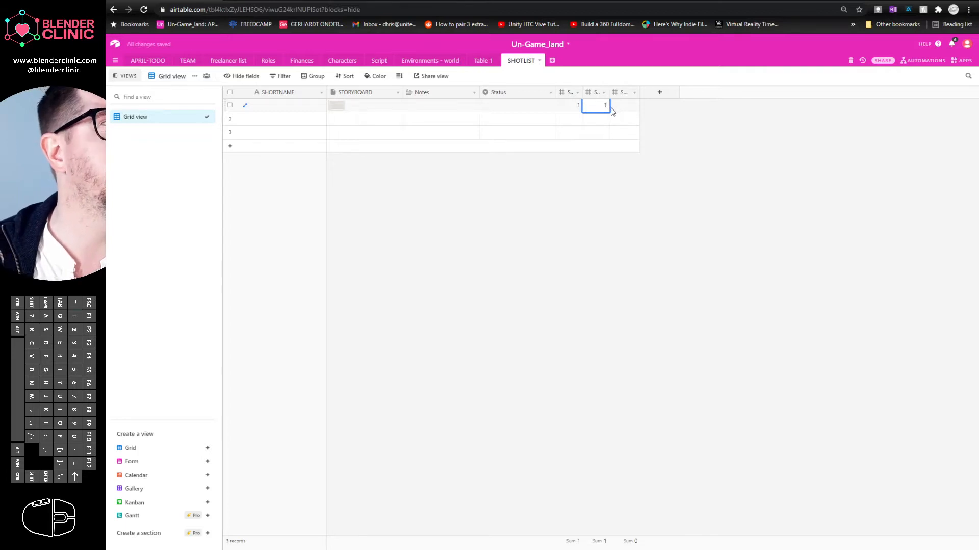
left_click(627, 108)
type("0")
left_click(636, 177)
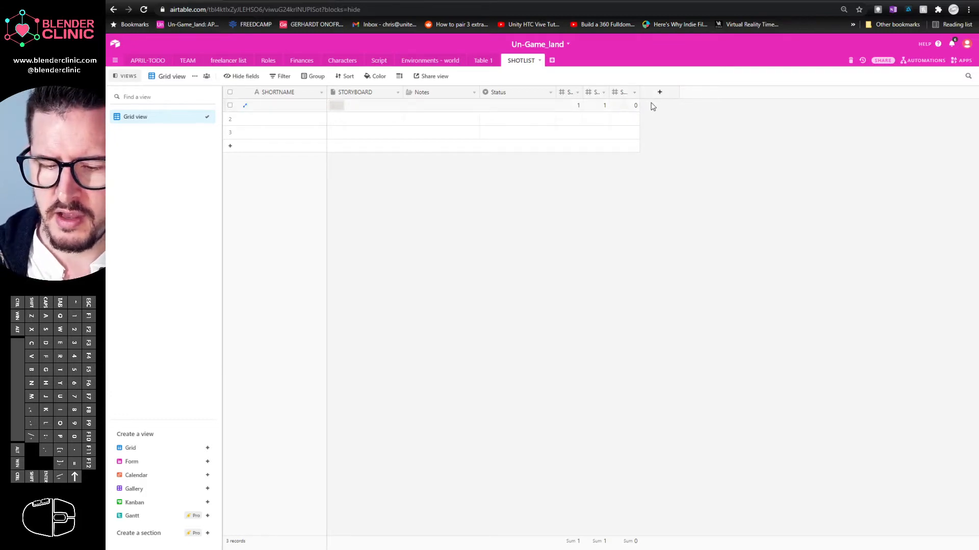
left_click(659, 92)
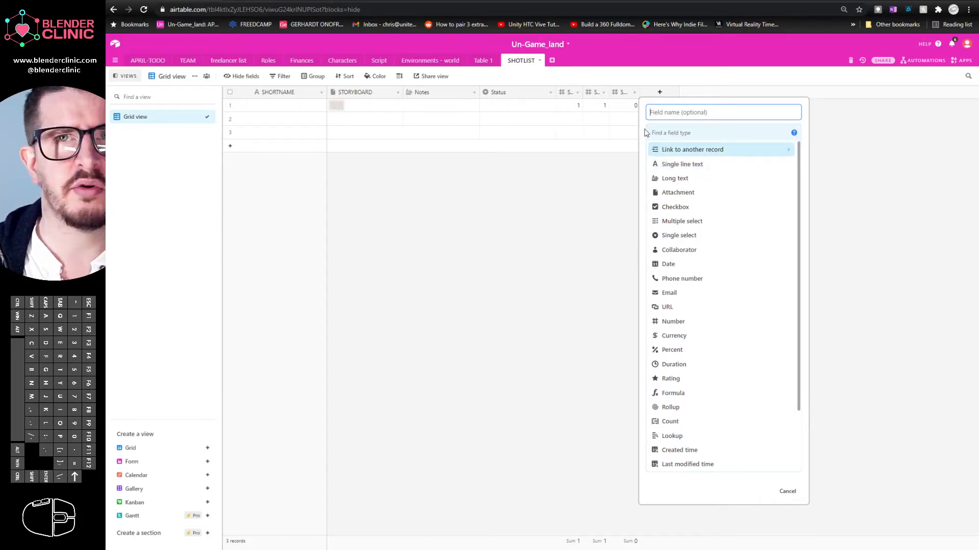
left_click(576, 162)
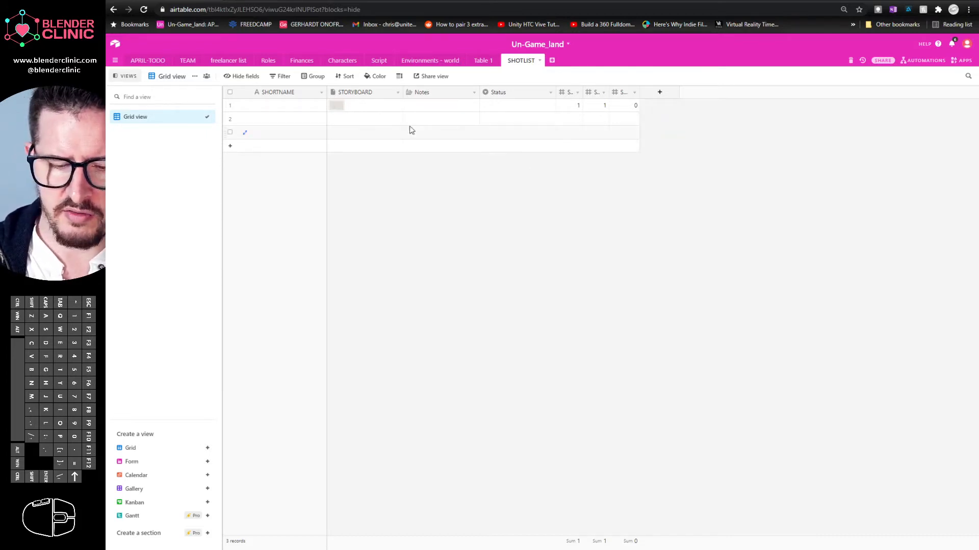
Step: Rename the Notes field to ACTION#, keeping the Long text field type
left_click(473, 92)
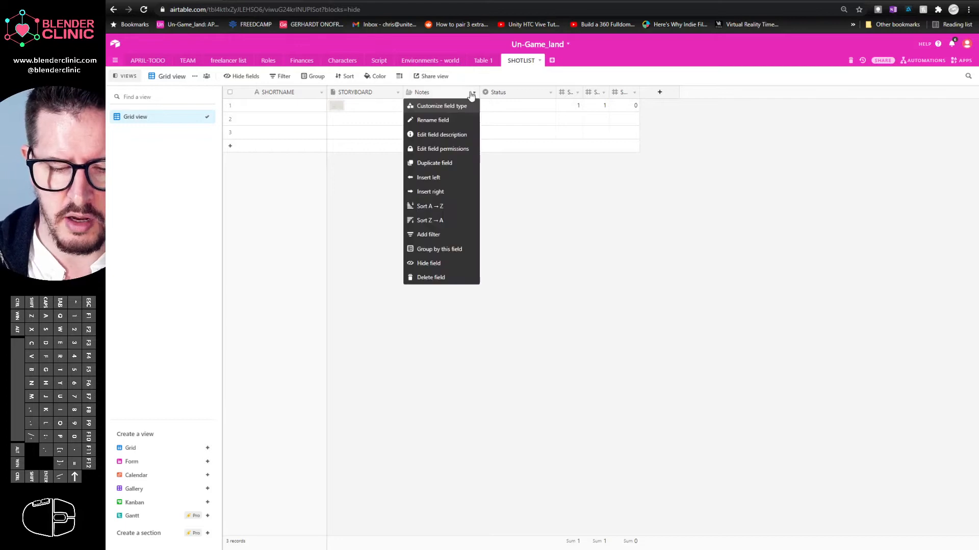
left_click(431, 95)
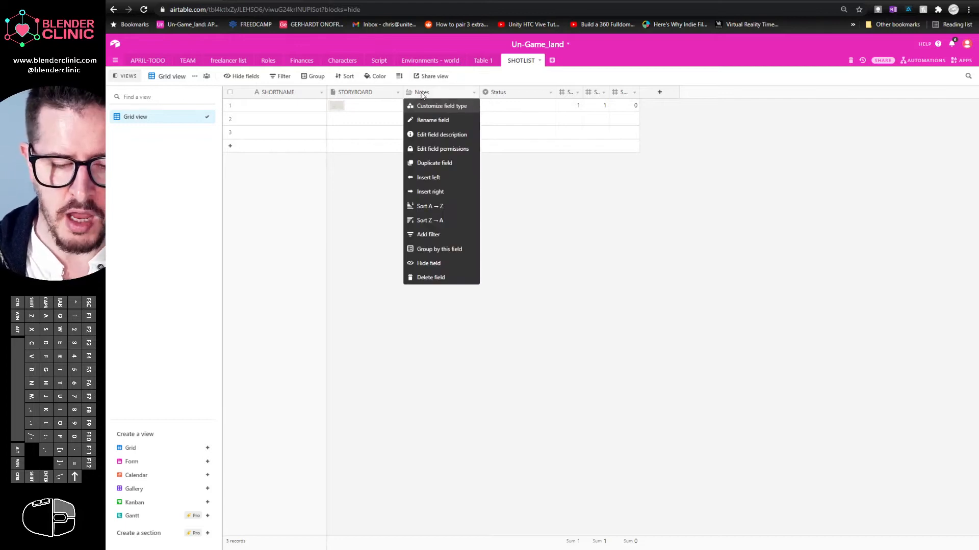
left_click(473, 94)
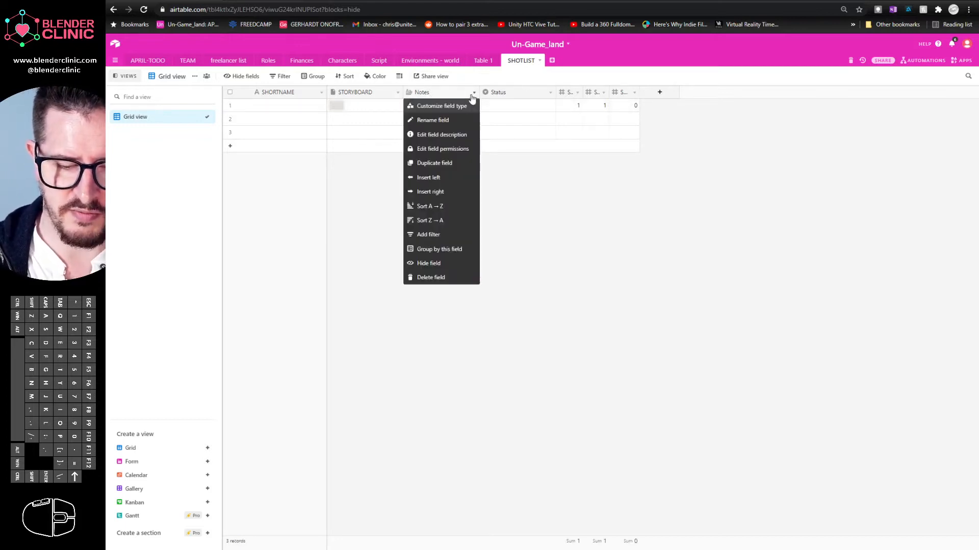
left_click(441, 104)
left_click_drag(440, 112, 363, 131)
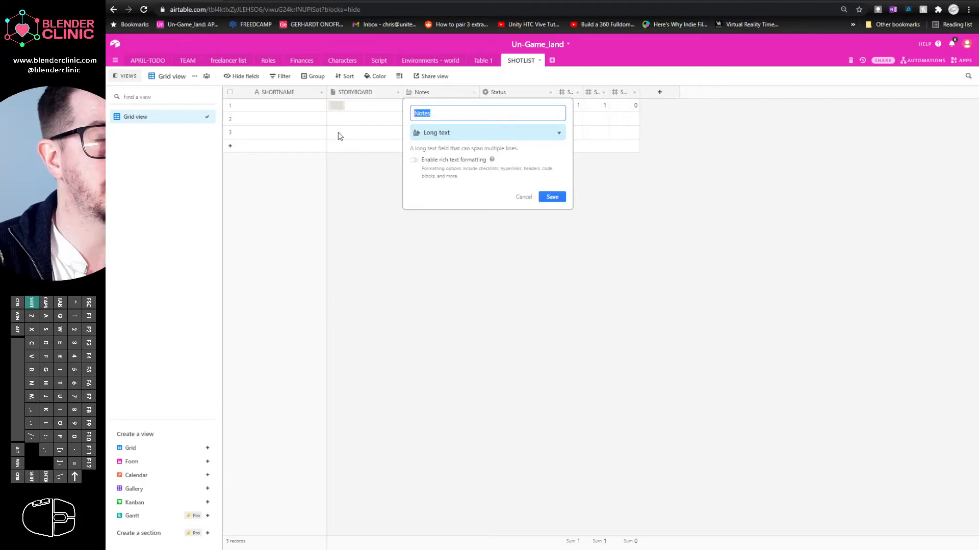
type("ACTIO")
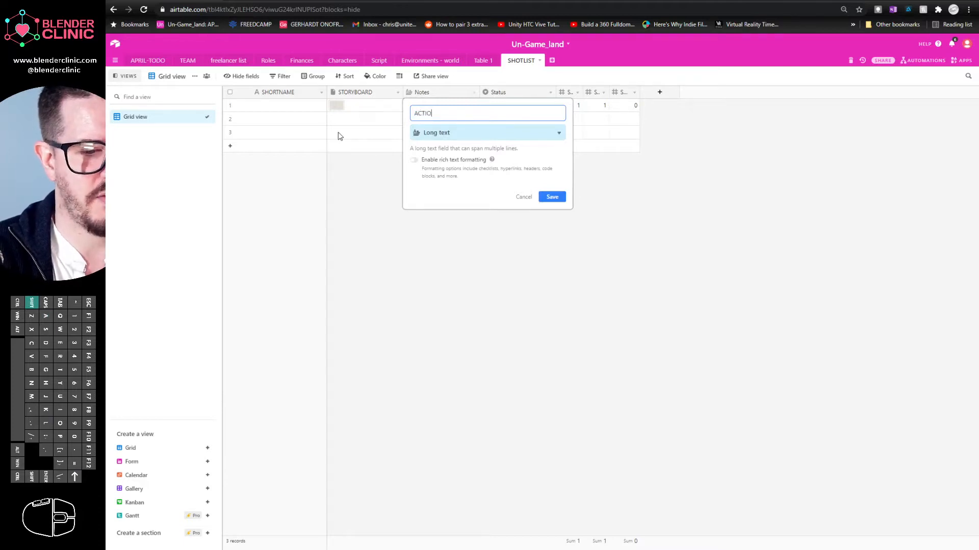
type("N#")
key("Return")
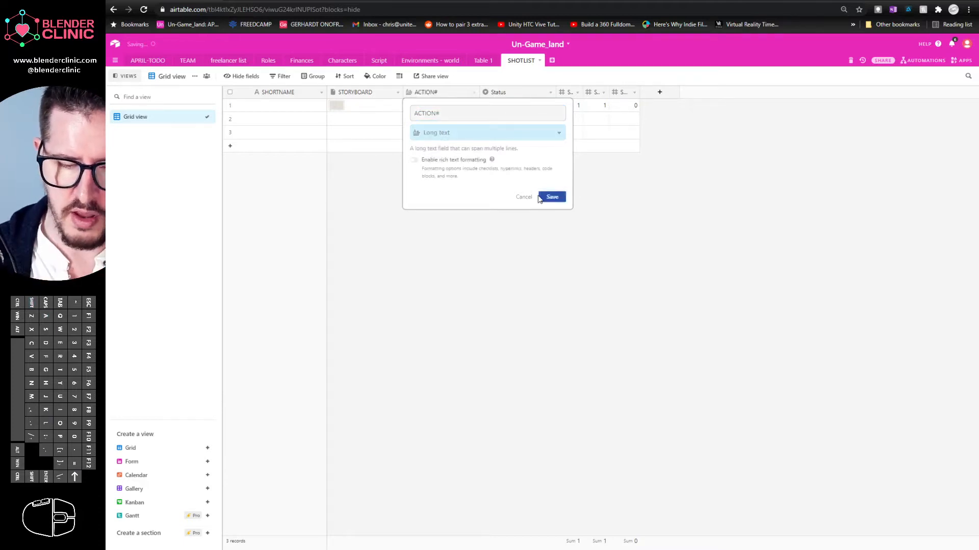
Step: Rename the ACTION# field to ACTION and save the change
left_click(442, 96)
right_click(470, 93)
left_click(450, 108)
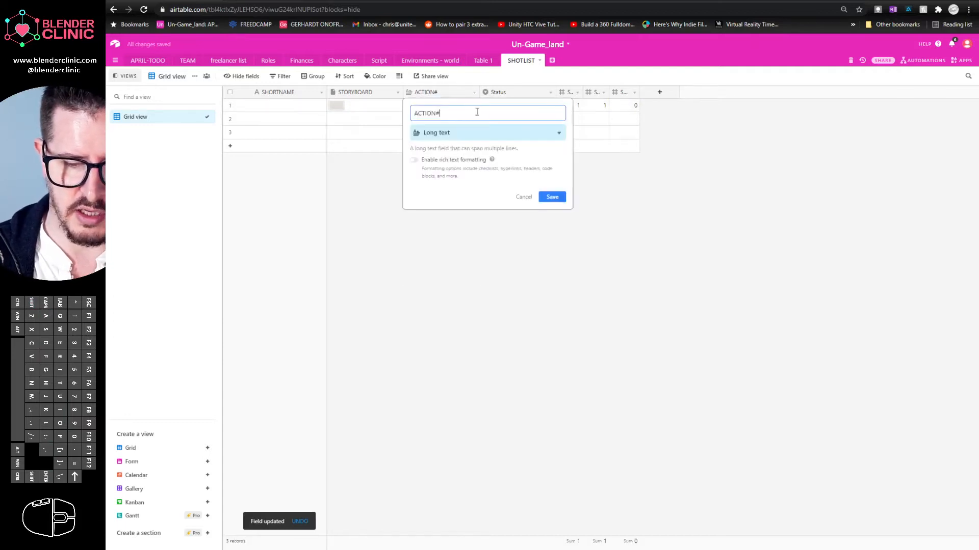
key("BackSpace")
left_click(466, 246)
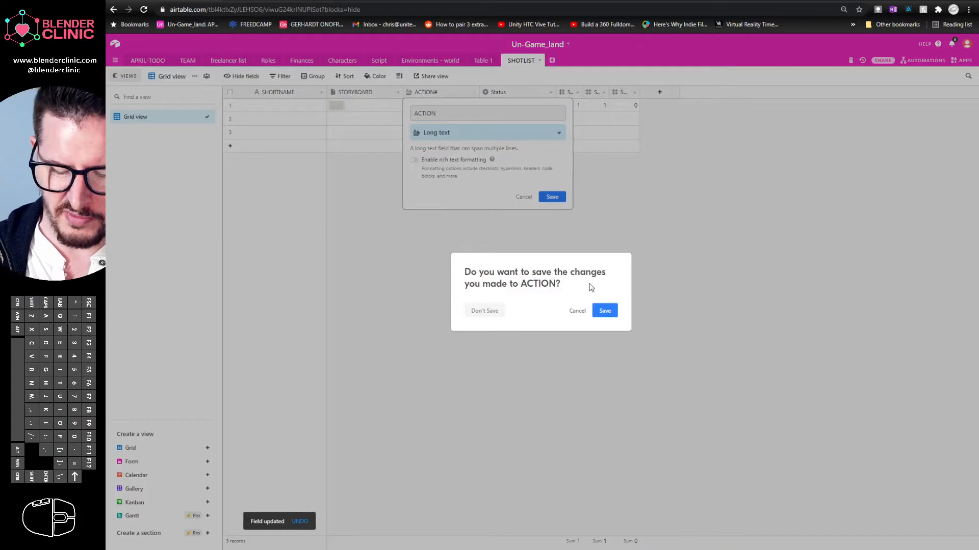
left_click(607, 311)
Step: Increase the row height of the SHOTLIST grid to show larger storyboard thumbnails
left_click(427, 106)
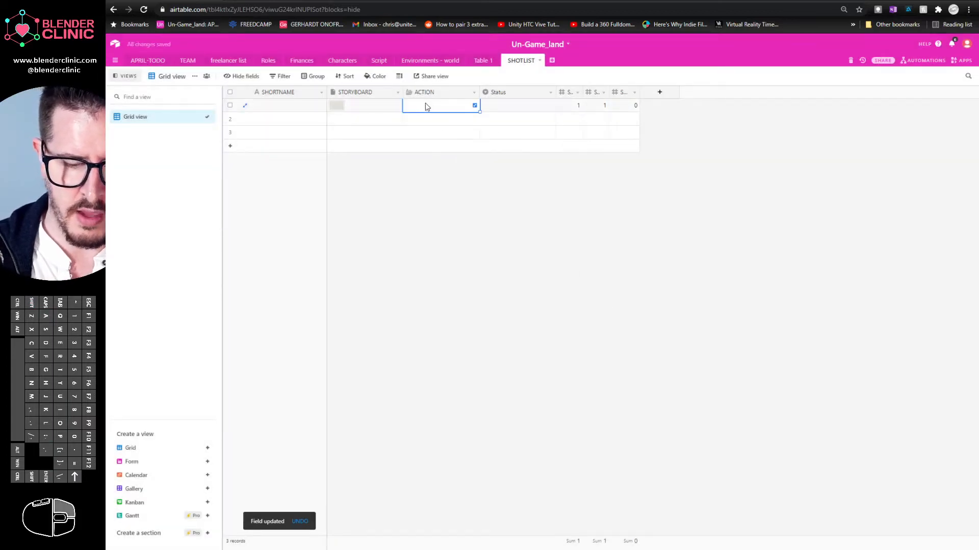
left_click(340, 108)
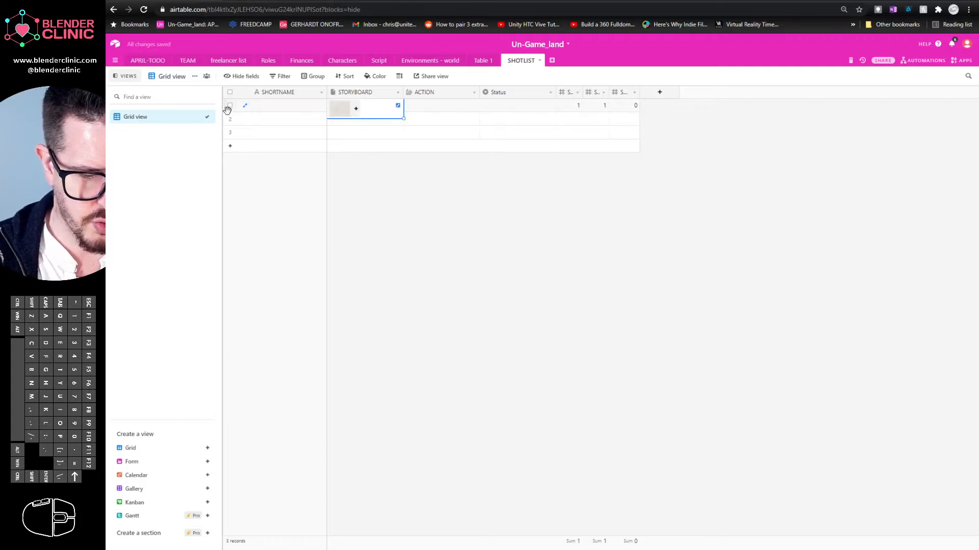
right_click(313, 107)
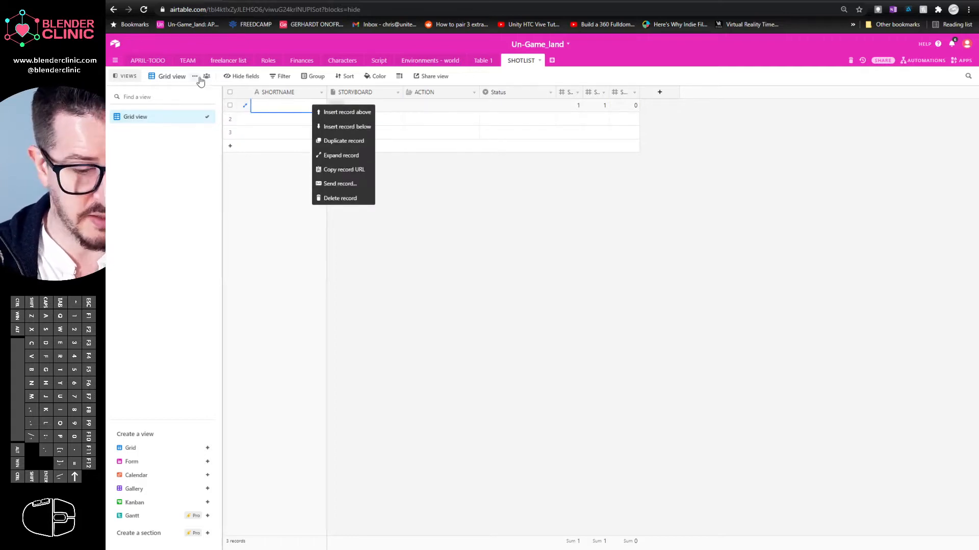
left_click(399, 76)
left_click(417, 133)
left_click(414, 309)
Step: Preview the first record's storyboard image at full size and return to the grid
left_click(355, 121)
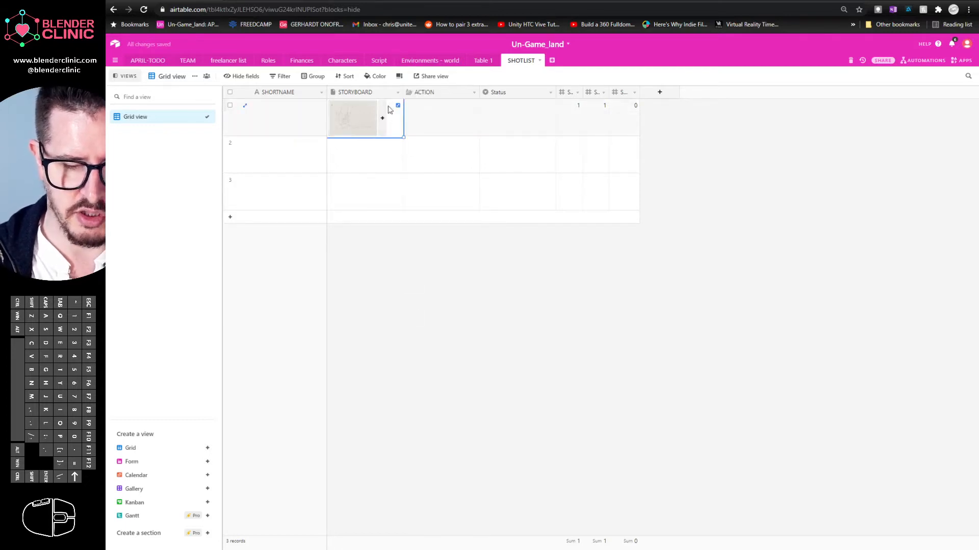
left_click(367, 124)
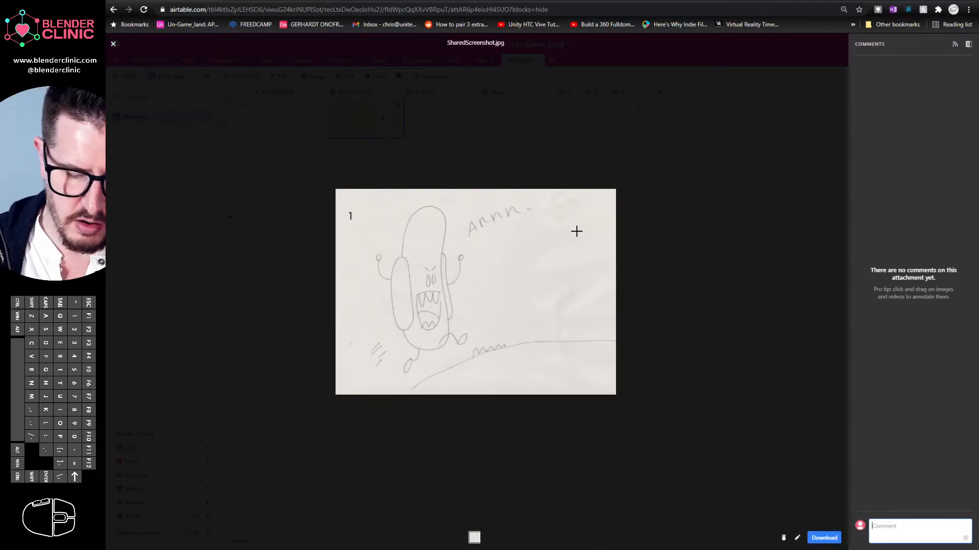
left_click(594, 135)
Step: Enter HOT DOG RUNS TO CAMERA as the ACTION text of the first record
left_click(439, 110)
left_click(432, 101)
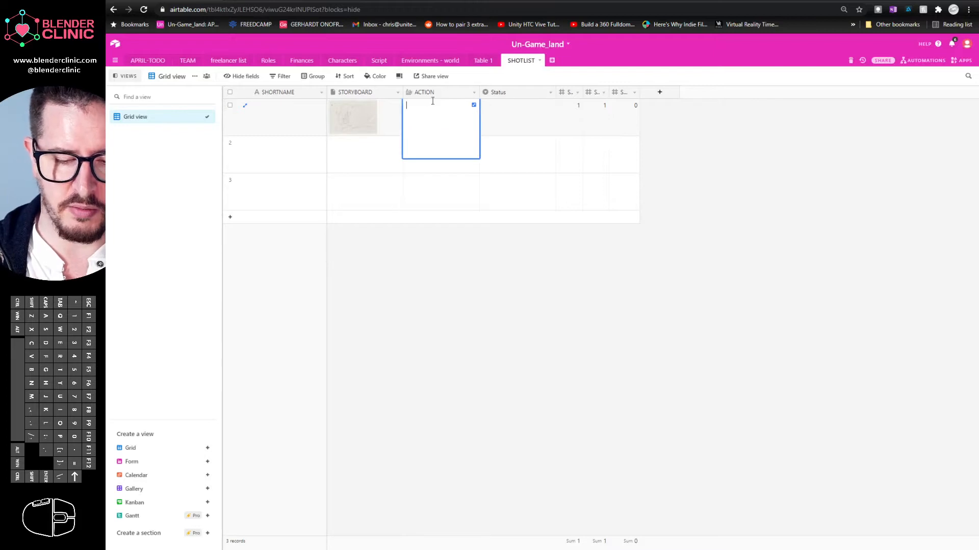
type("HOT DOG RUNS TO CAMERA")
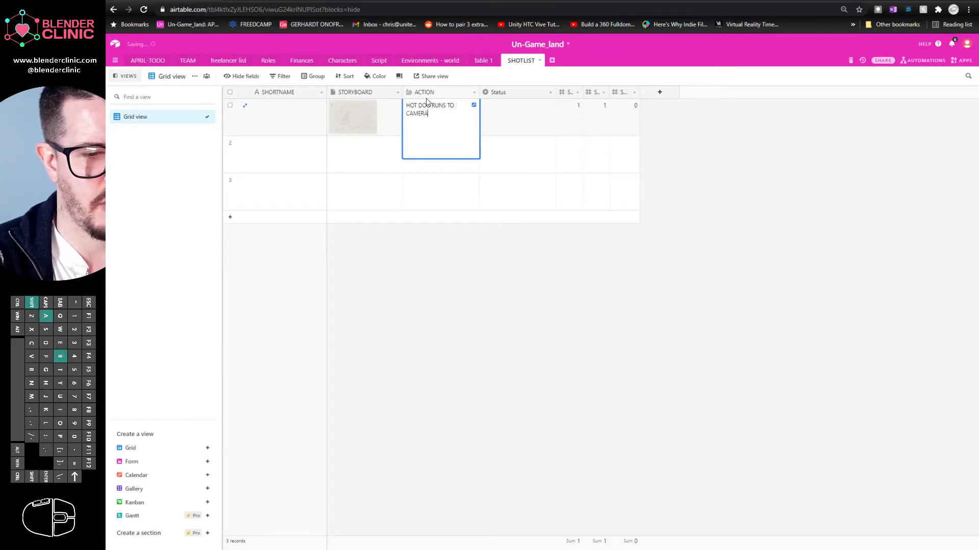
left_click(457, 270)
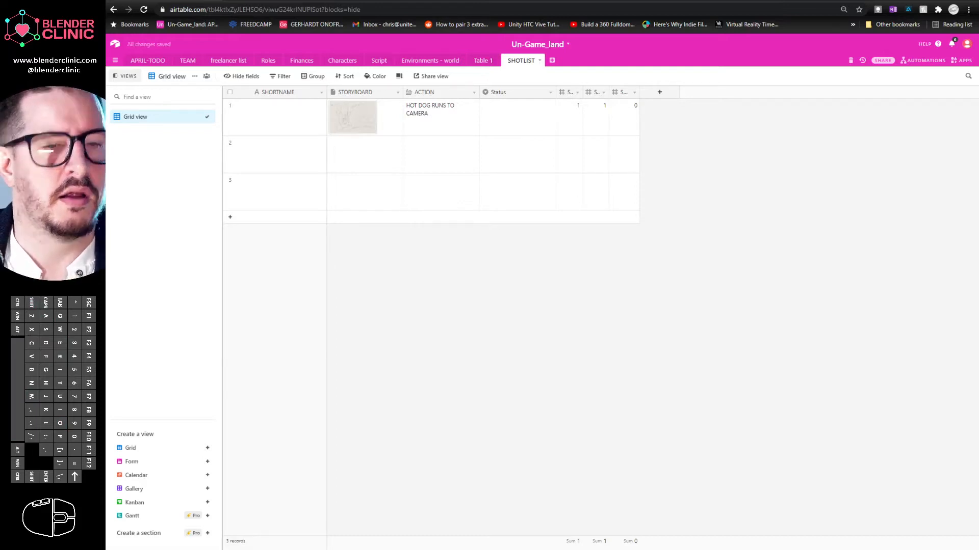
left_click(660, 92)
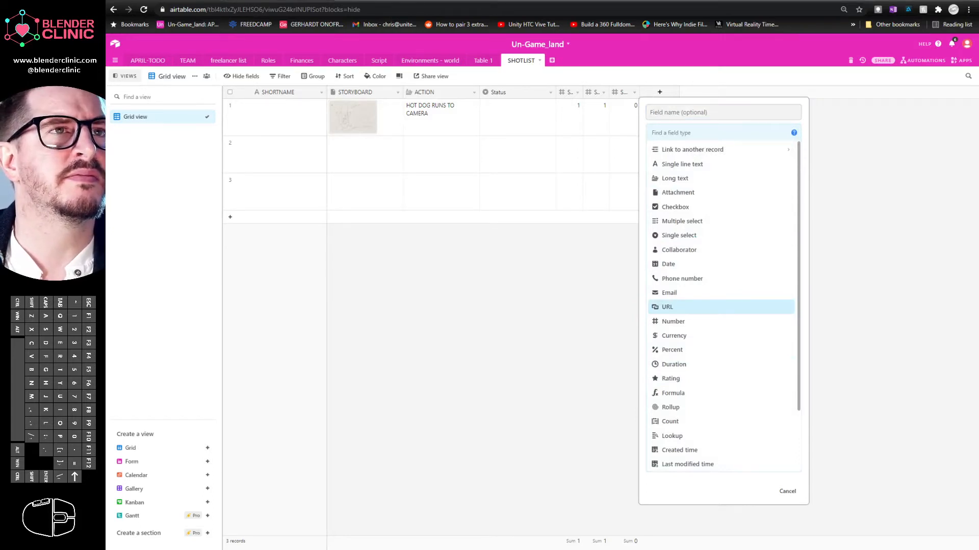
left_click(683, 170)
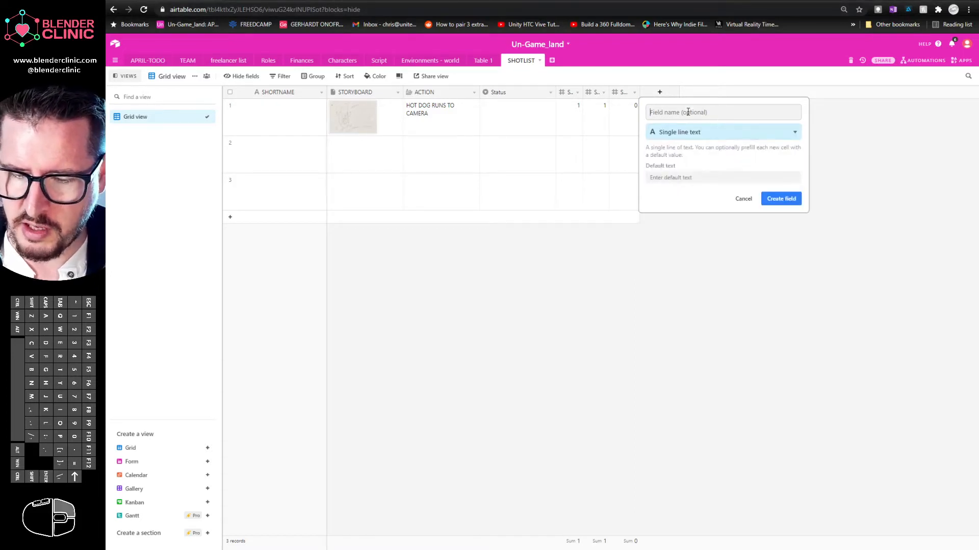
left_click(691, 112)
type("CAA")
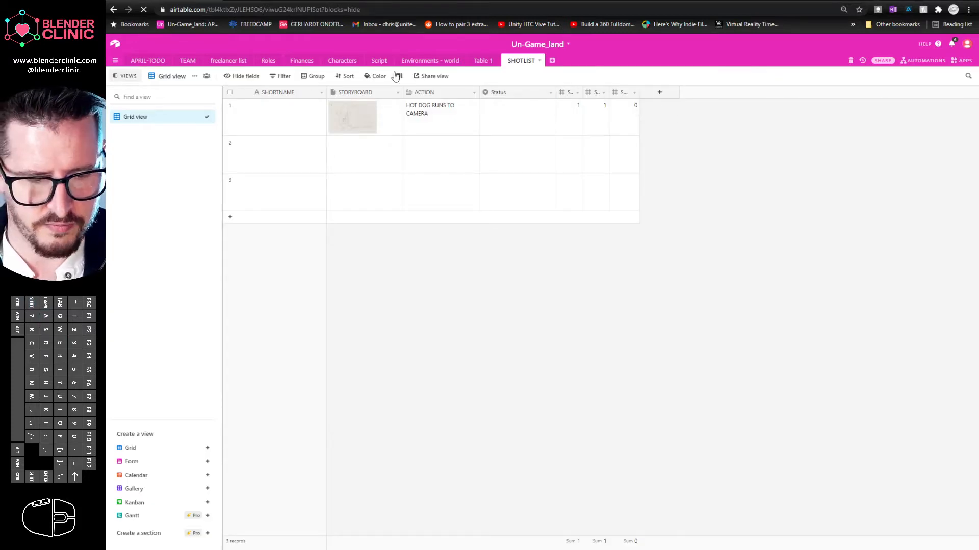
Step: Create a Single line text field named CAMERA in the SHOTLIST table
left_click(656, 94)
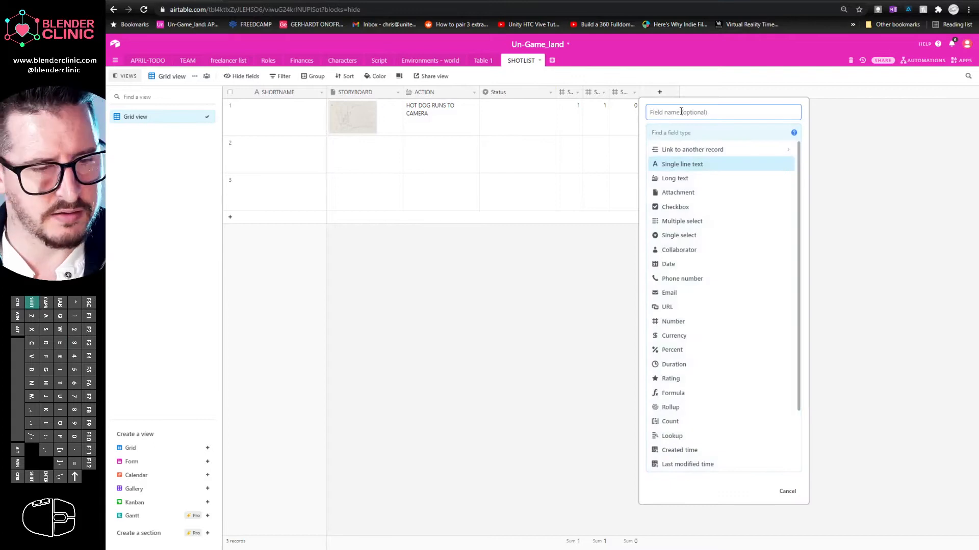
left_click(682, 164)
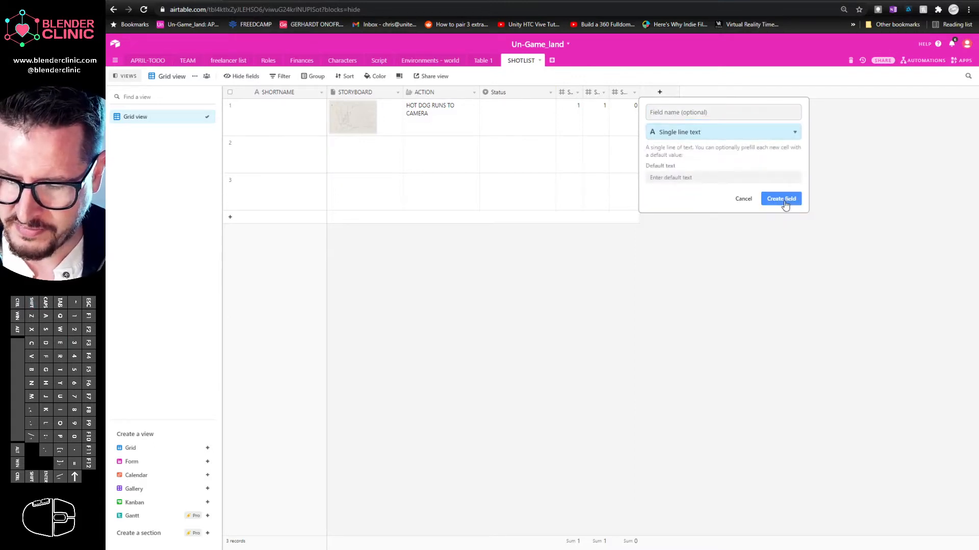
left_click(691, 112)
type("CAMERA")
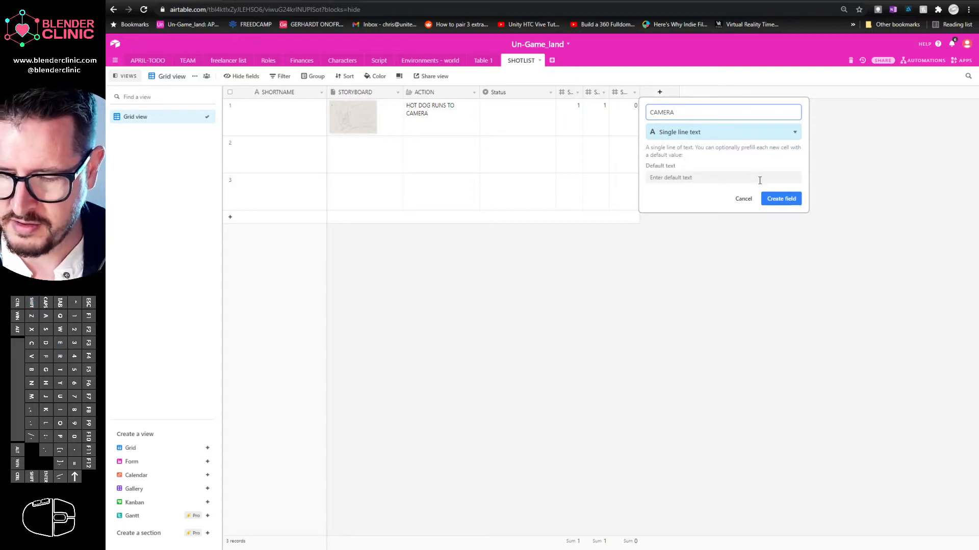
left_click(790, 200)
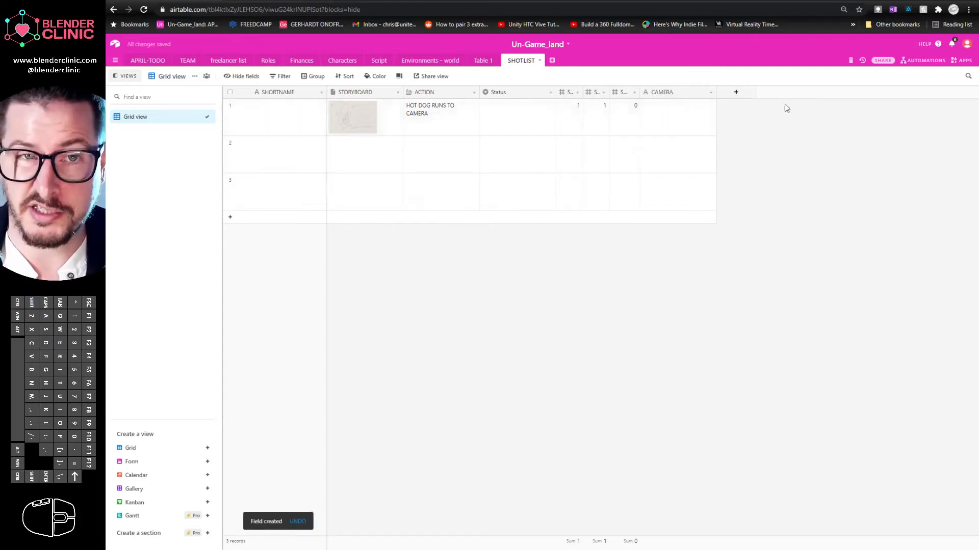
Step: Move the CAMERA column directly after ACTION and enter MED WIDE in it for the first record
left_click_drag(687, 96, 489, 102)
double_click(534, 126)
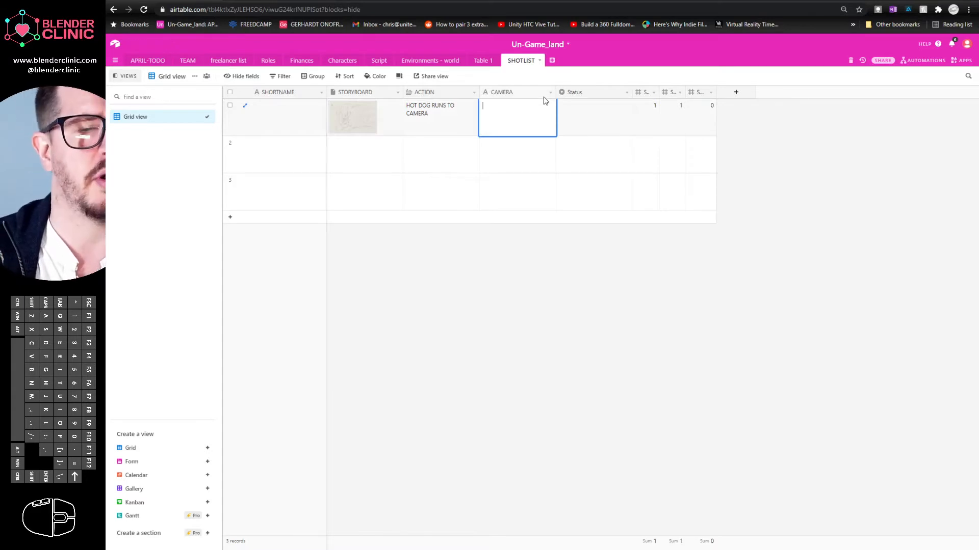
type("MED WIDE")
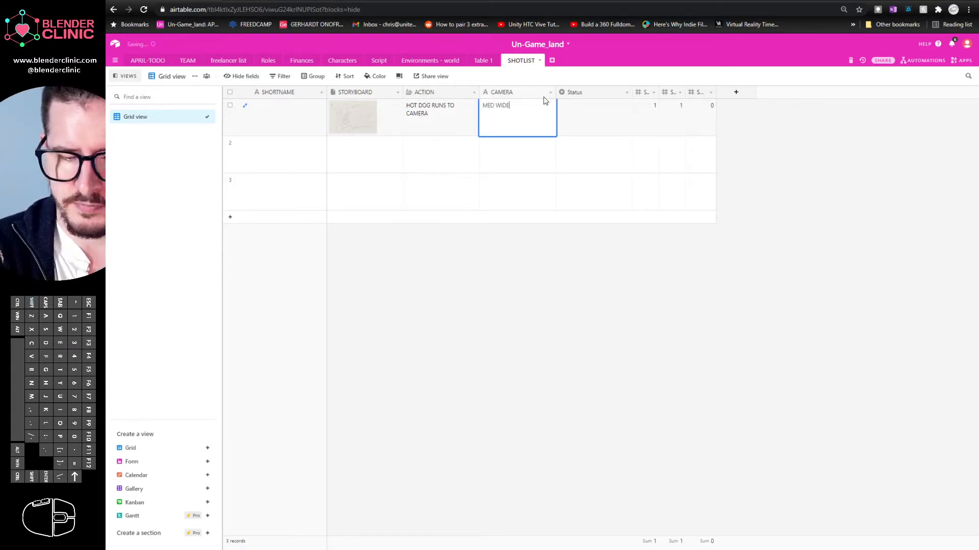
left_click(546, 251)
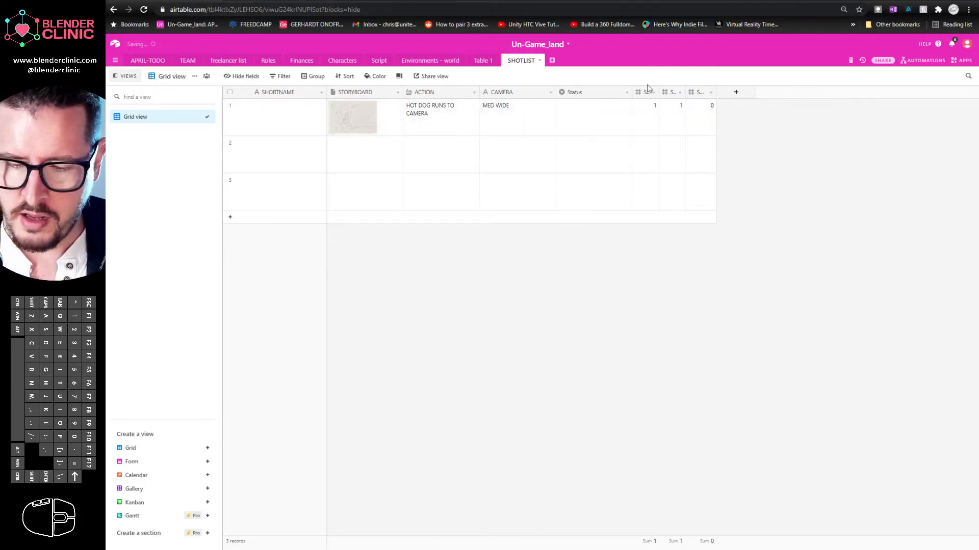
Step: Move the SCENE, SHOT and SUBSHOT columns, in that order, between STORYBOARD and ACTION
left_click_drag(645, 92, 404, 90)
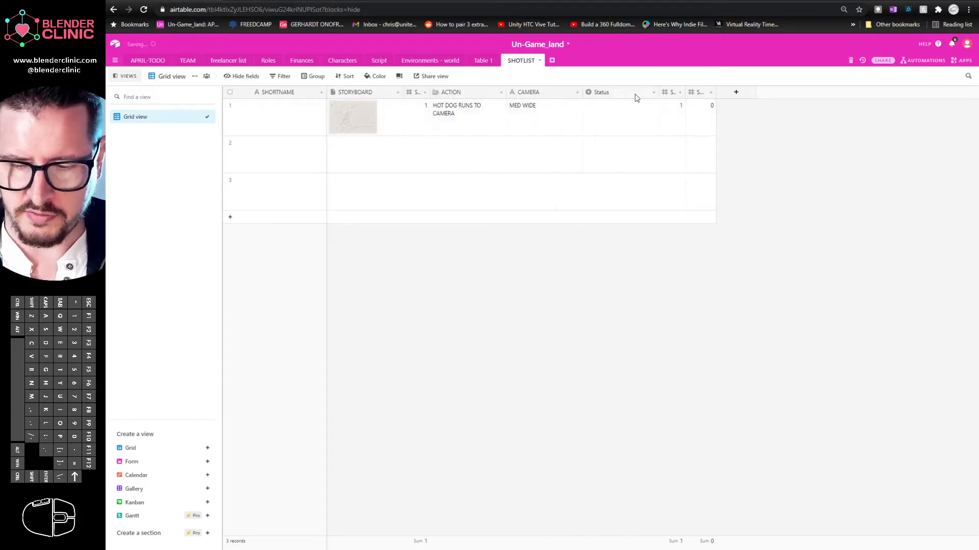
left_click_drag(663, 92, 434, 92)
left_click_drag(714, 95, 475, 96)
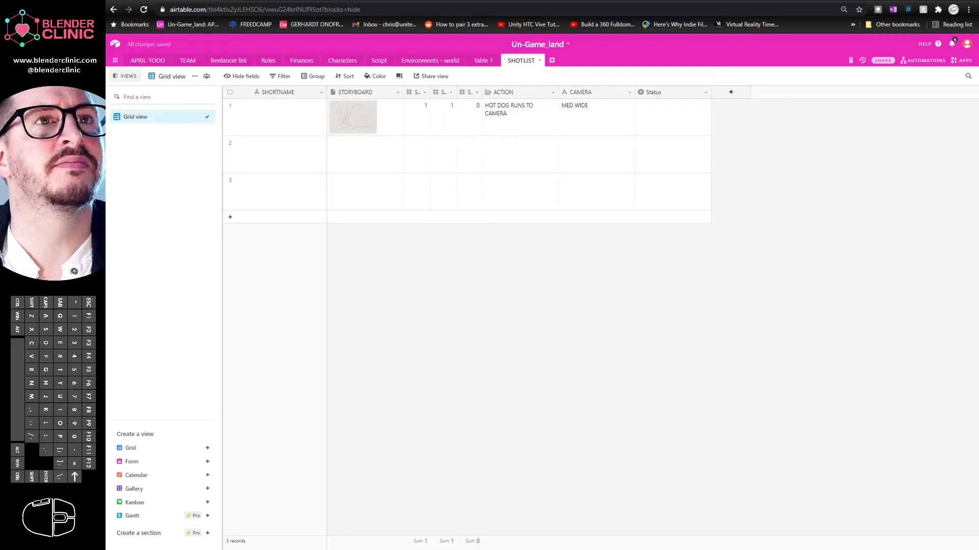
left_click(730, 92)
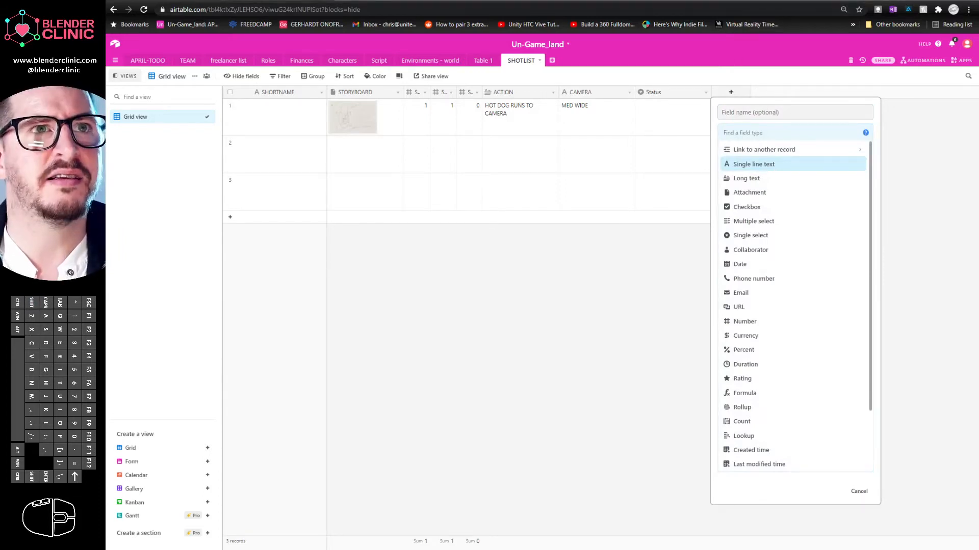
left_click(697, 216)
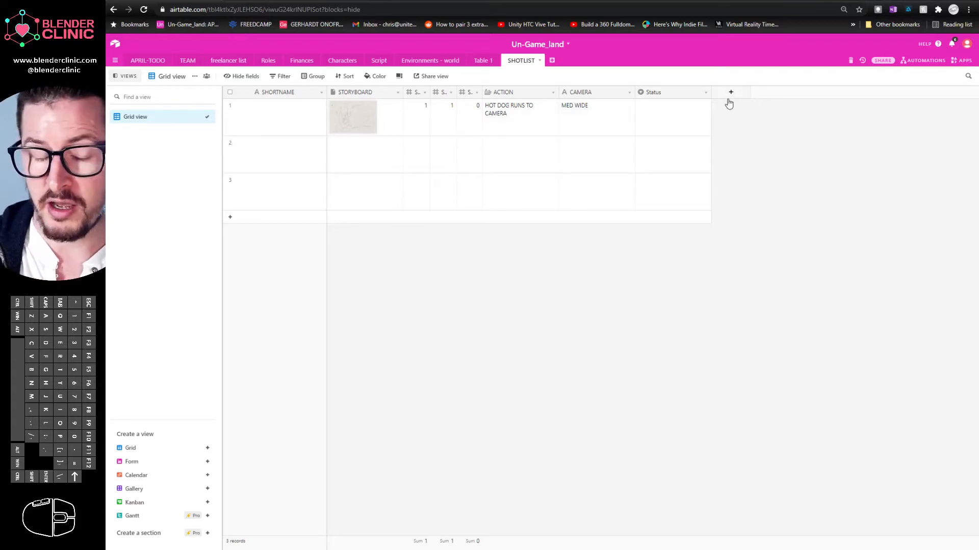
Step: Rename the Environments - world table to SETS
left_click(437, 64)
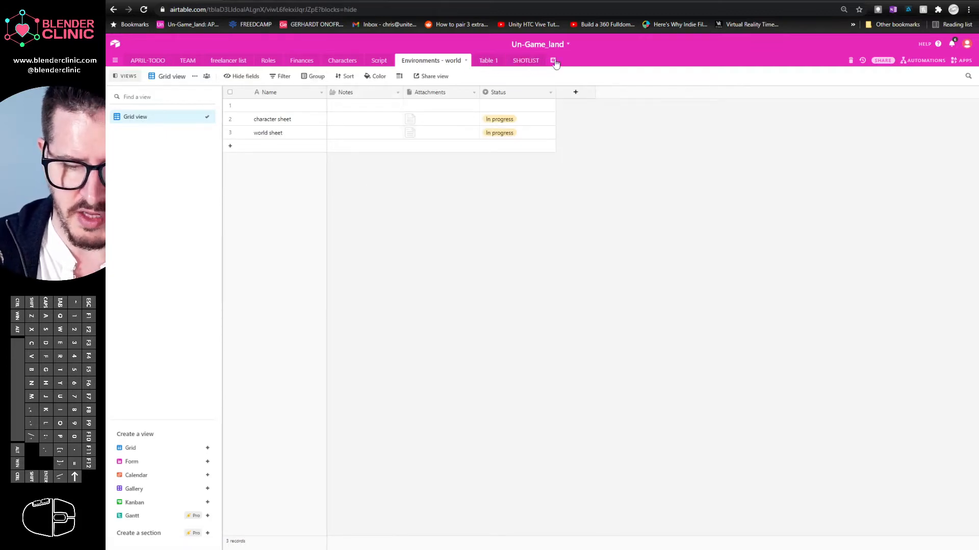
left_click(464, 62)
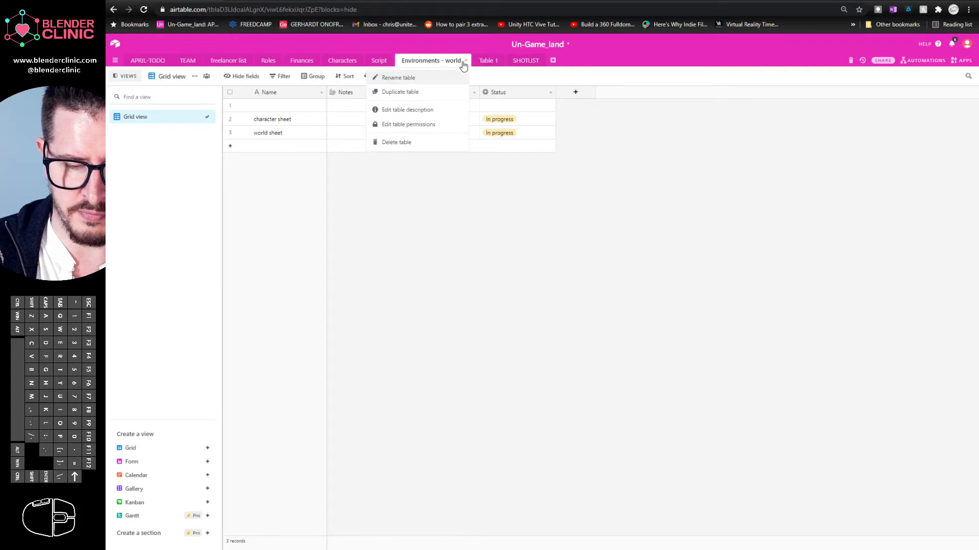
left_click(423, 78)
type("SETS")
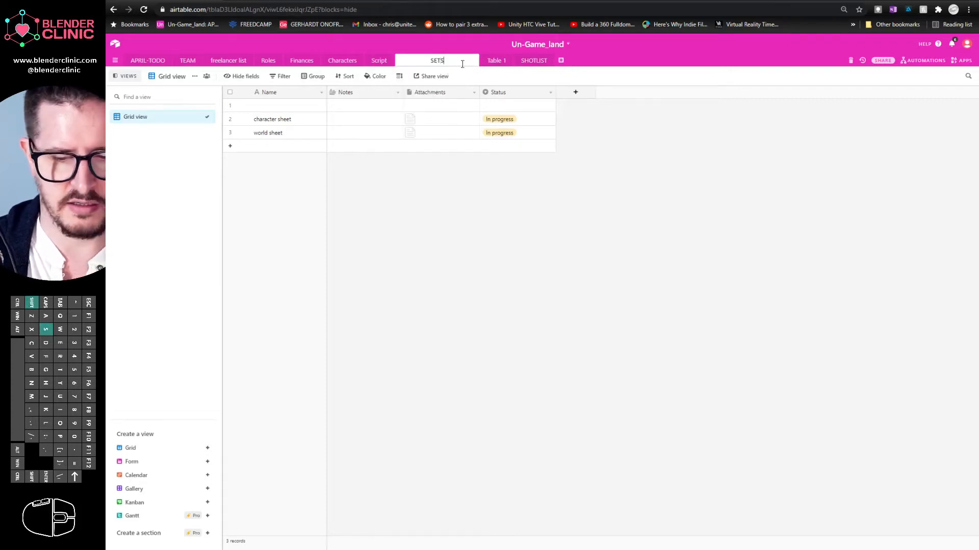
key("Return")
Step: Create a field named SETS in the SHOTLIST table that links to records in the SETS table
left_click(487, 61)
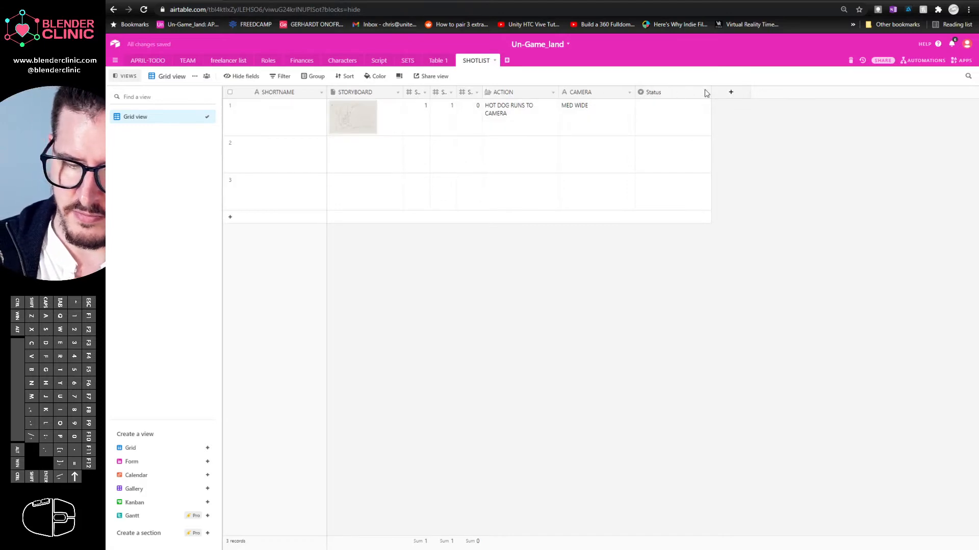
left_click(731, 92)
left_click(769, 149)
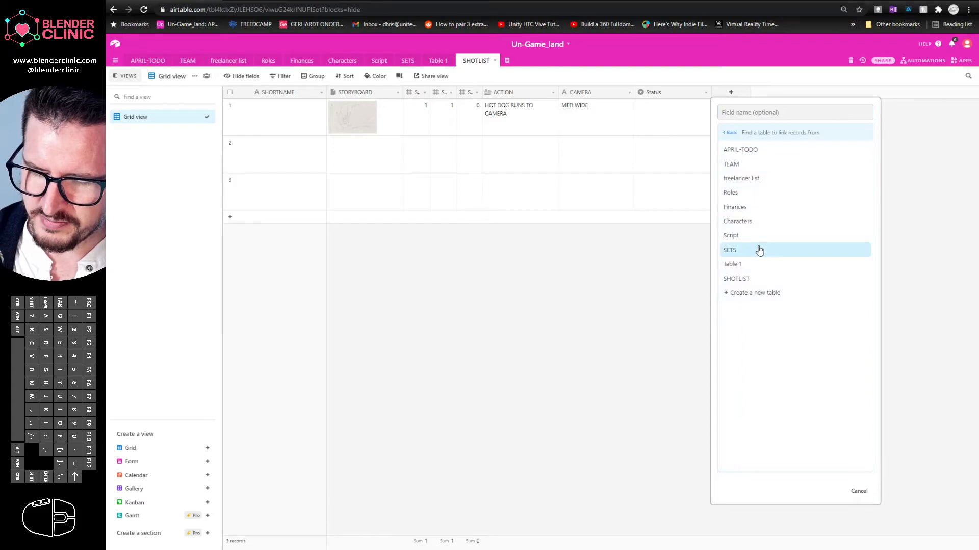
left_click(761, 250)
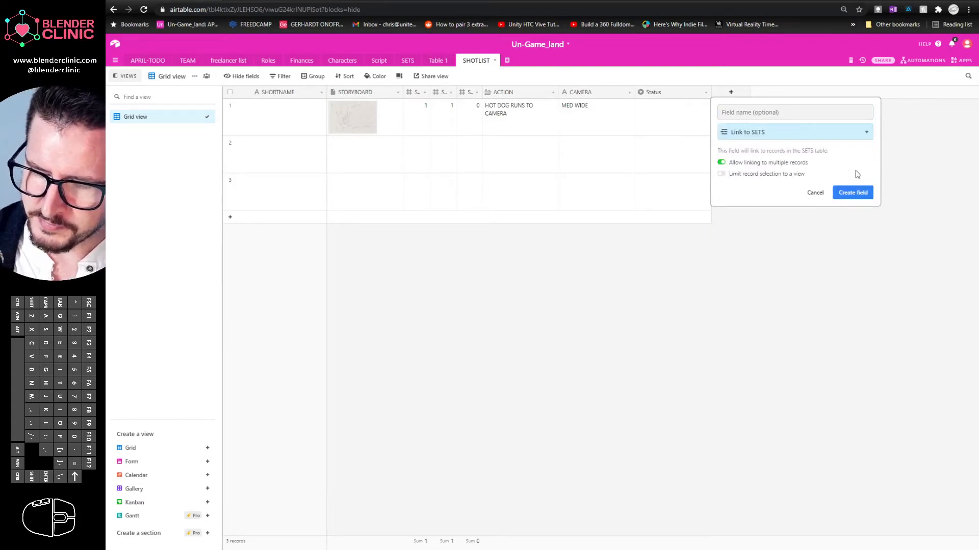
left_click(762, 113)
type("SETS")
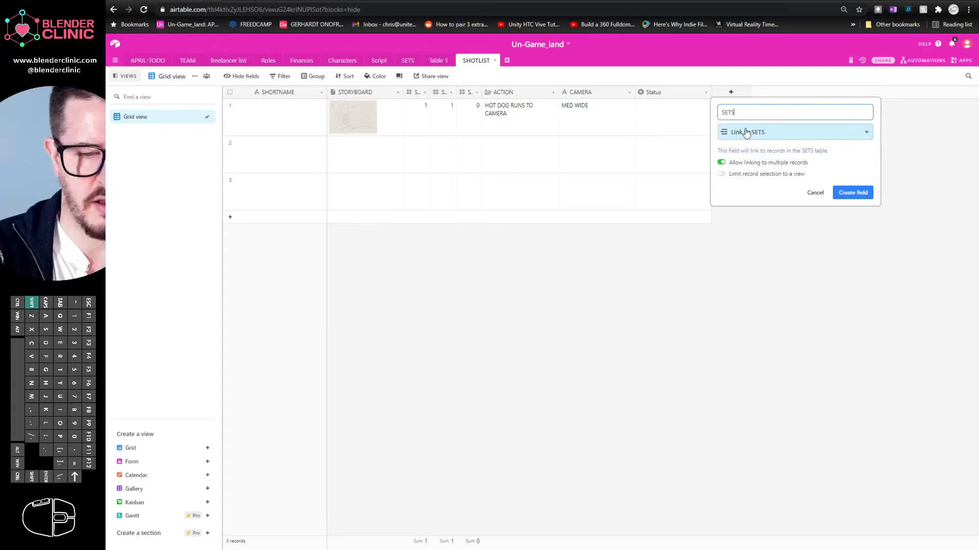
key("Return")
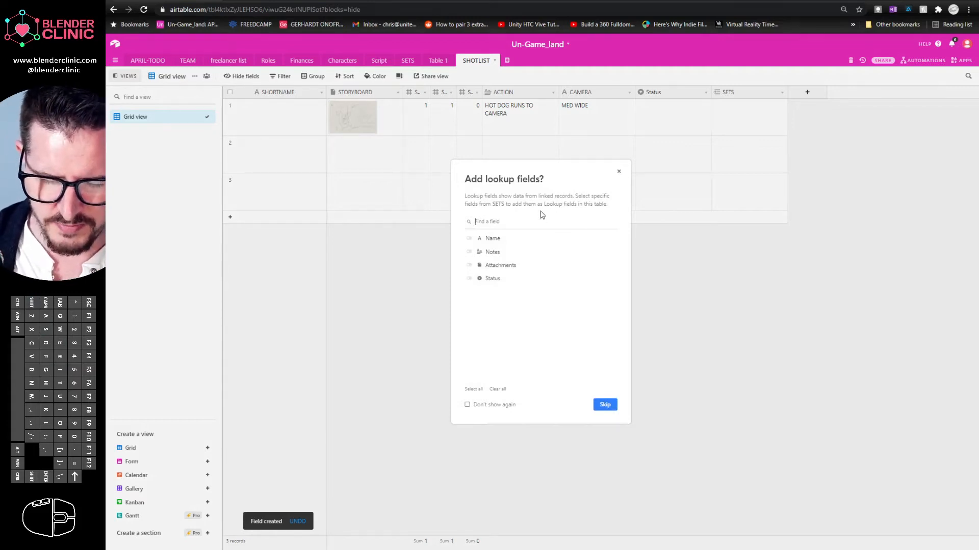
Step: Choose Name from the linked SETS table as a lookup field and finish the lookup dialog
left_click(535, 240)
left_click(608, 406)
left_click(819, 115)
Step: In the SETS table, name the empty first record DEN and add a new record named FOOD WORLD
left_click(406, 61)
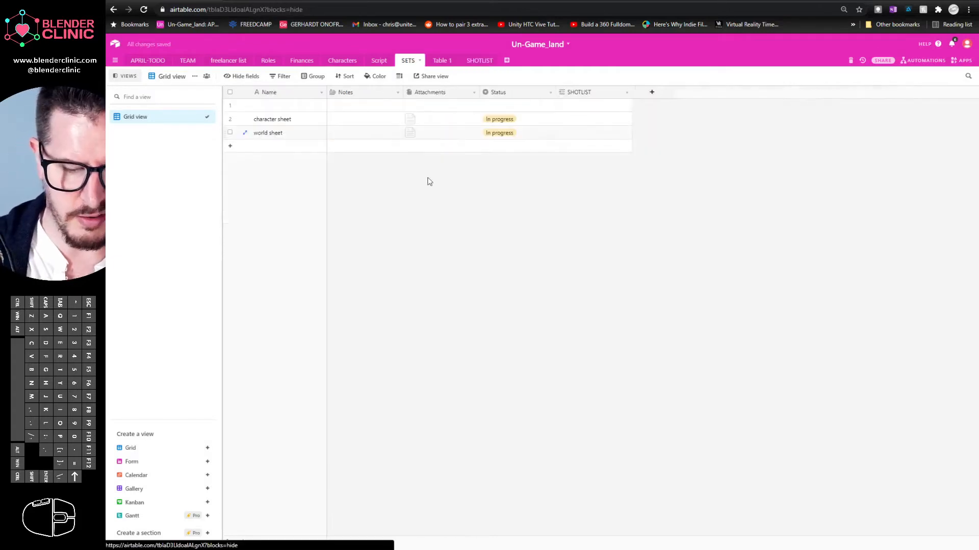
left_click(297, 108)
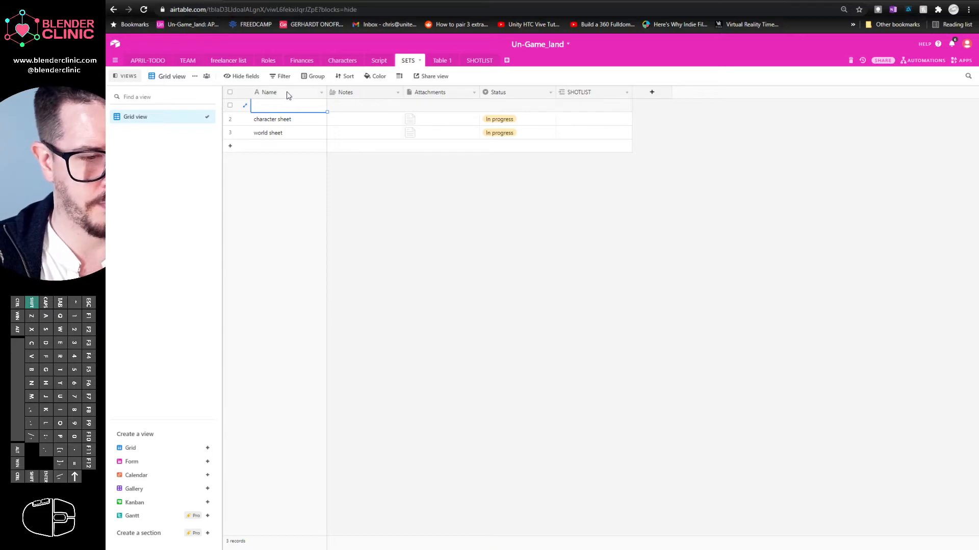
type("DEN")
left_click(303, 121)
left_click(280, 148)
left_click(284, 147)
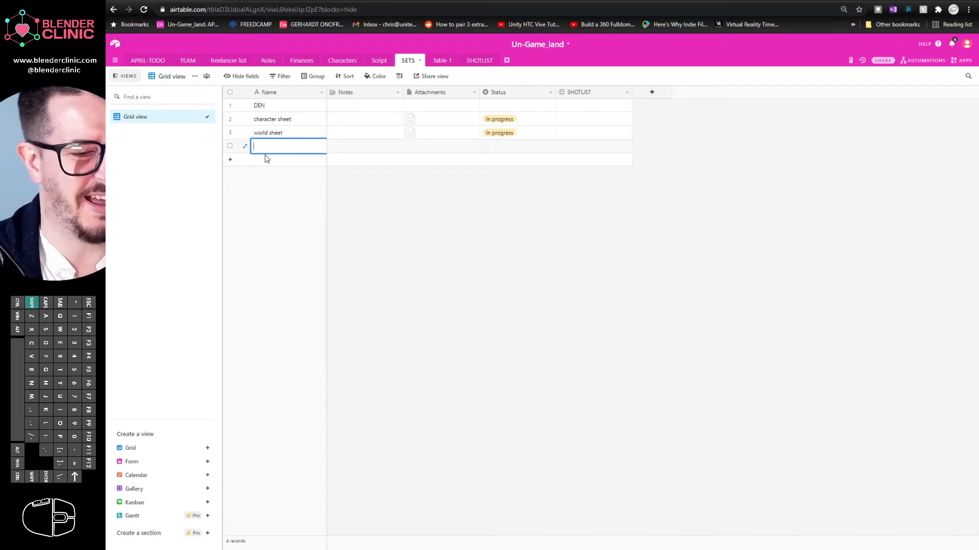
type("FOOD WORLD")
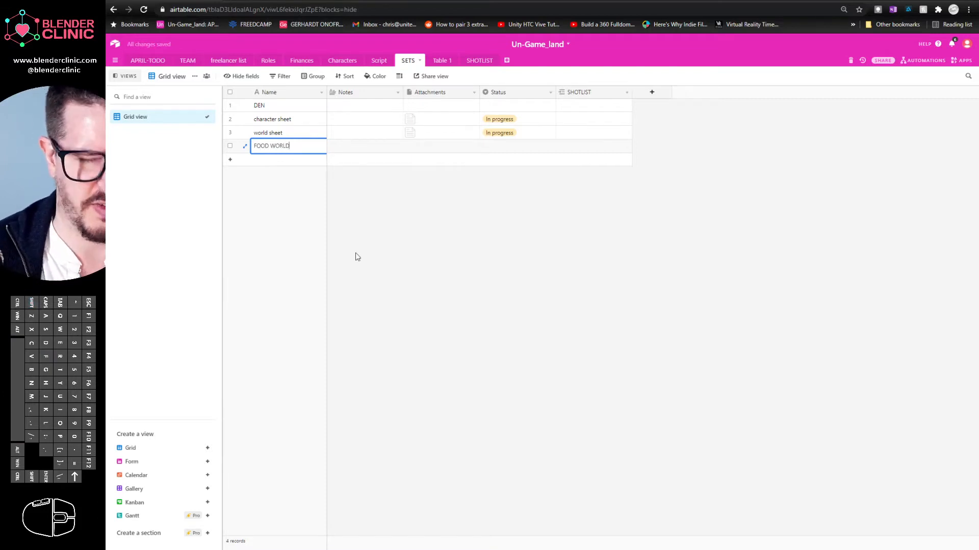
left_click(293, 215)
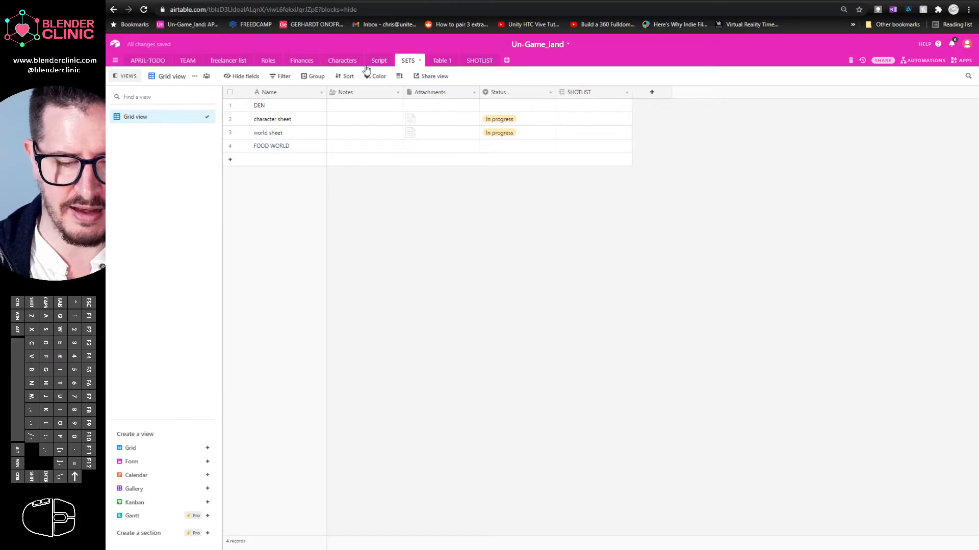
Step: Link the FOOD WORLD record to the first shot in the SETS field of the SHOTLIST table
left_click(485, 61)
left_click(757, 117)
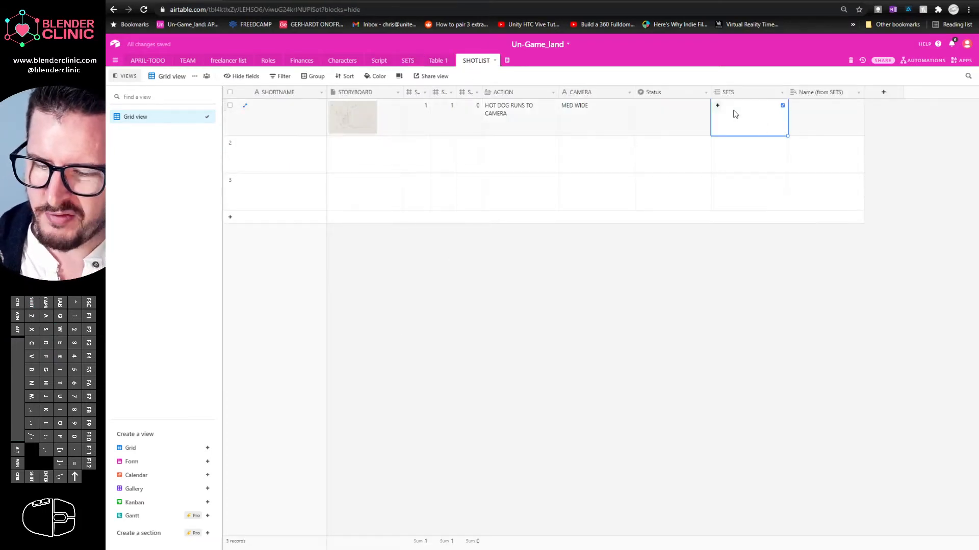
left_click(715, 106)
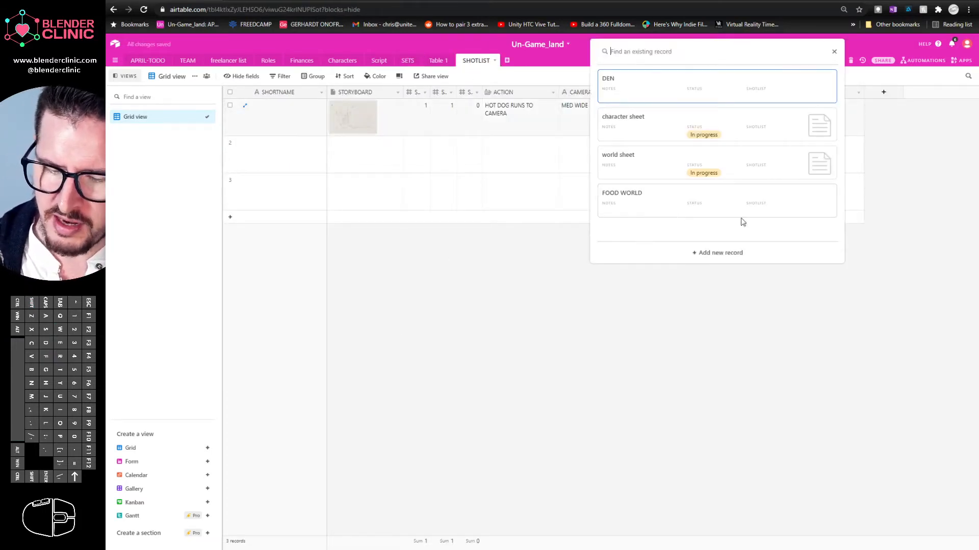
left_click(694, 206)
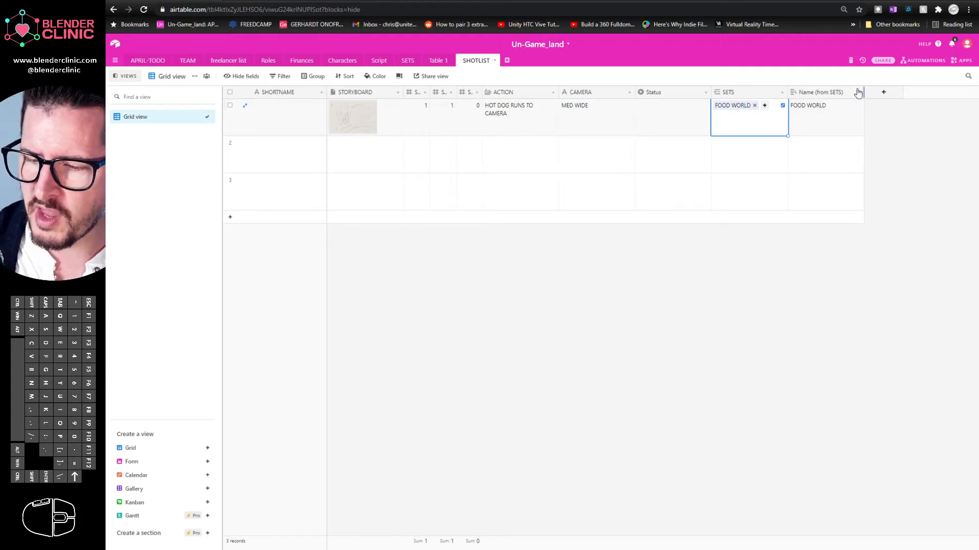
Step: Review the link settings of the SETS field in the SHOTLIST table and save them as they are
left_click_drag(788, 93, 787, 93)
left_click(783, 96)
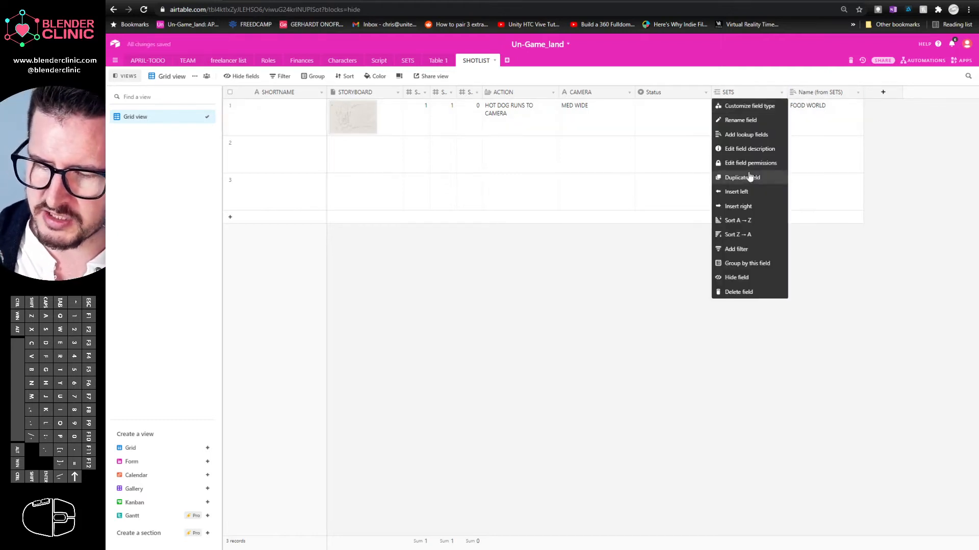
left_click(739, 104)
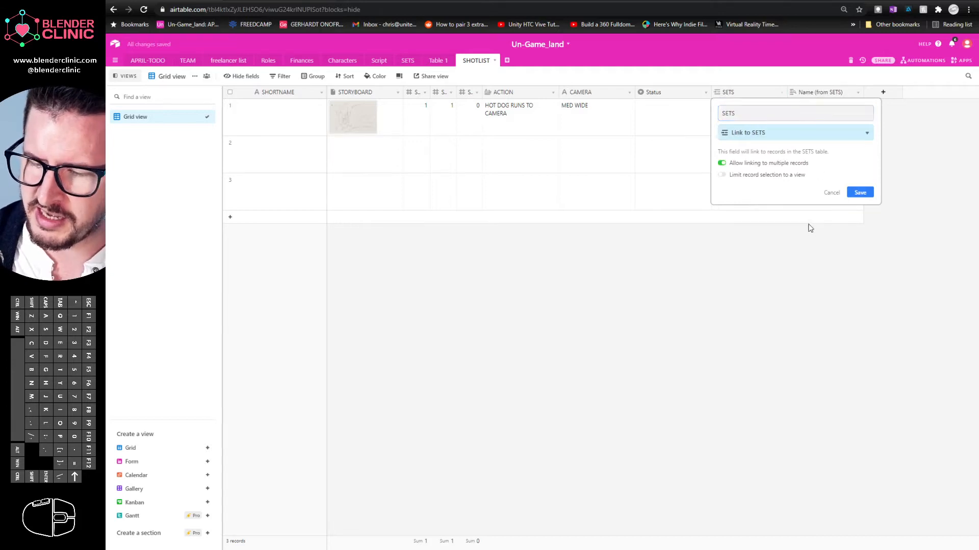
left_click(860, 192)
Step: Delete the Name (from SETS) lookup field from the SHOTLIST table
left_click(858, 93)
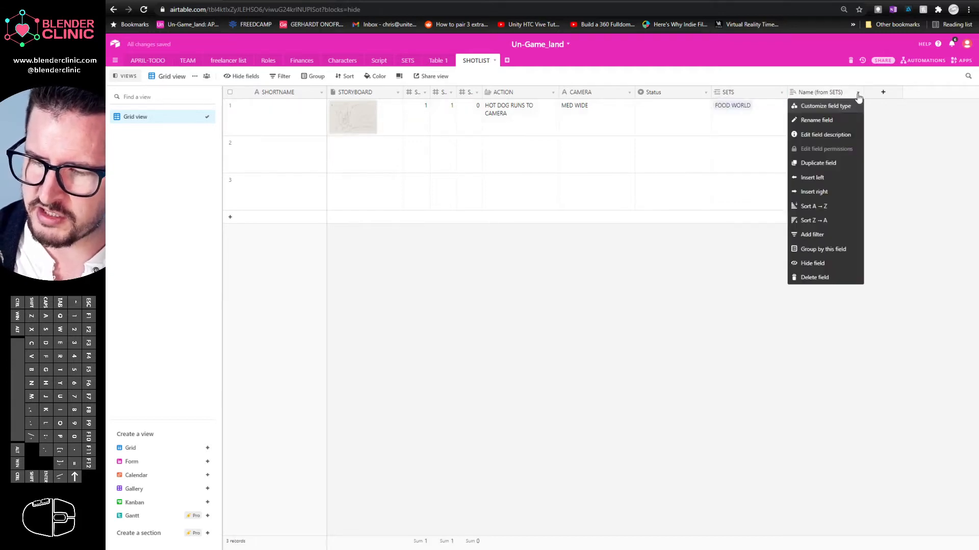
left_click(818, 277)
left_click(780, 94)
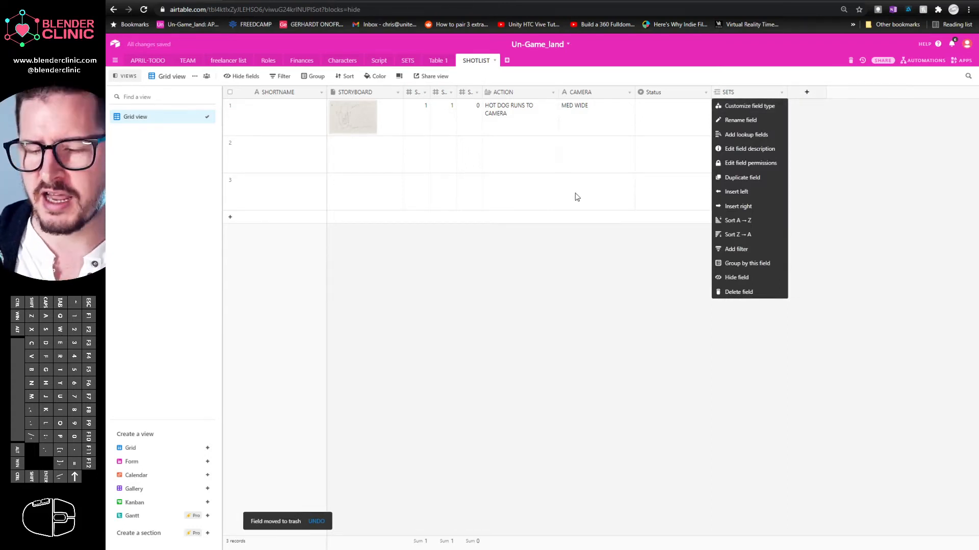
left_click(629, 323)
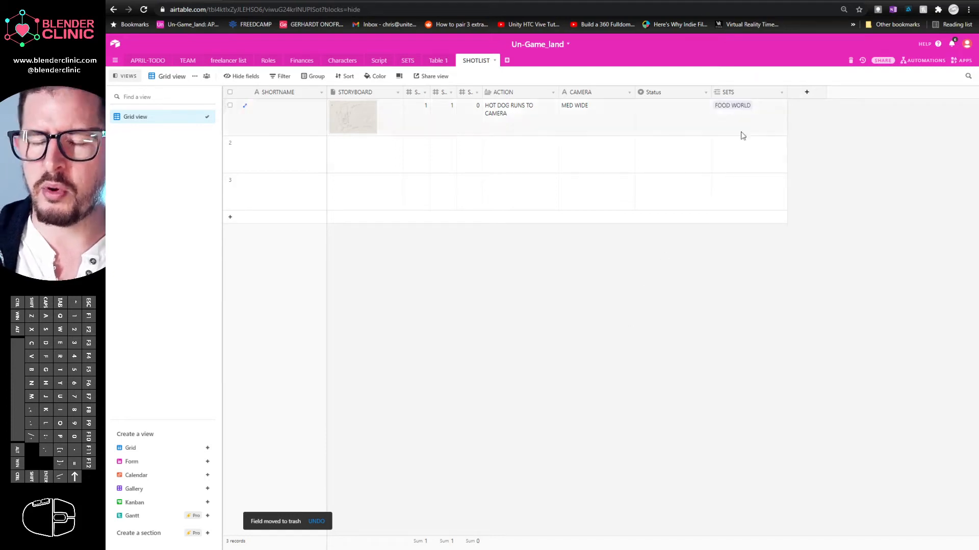
Step: Create a field in the SHOTLIST table that links to records in the Characters table, without adding lookup fields
left_click(808, 94)
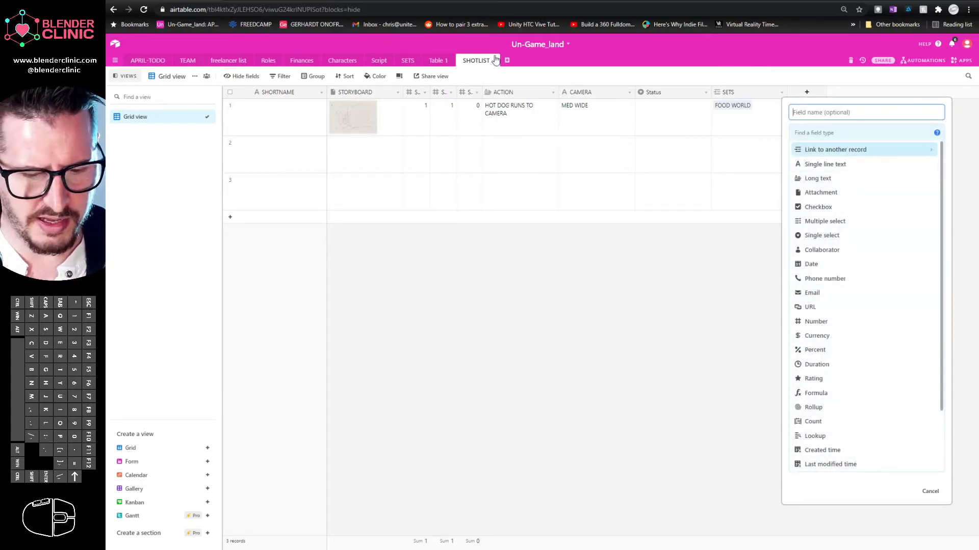
left_click(841, 153)
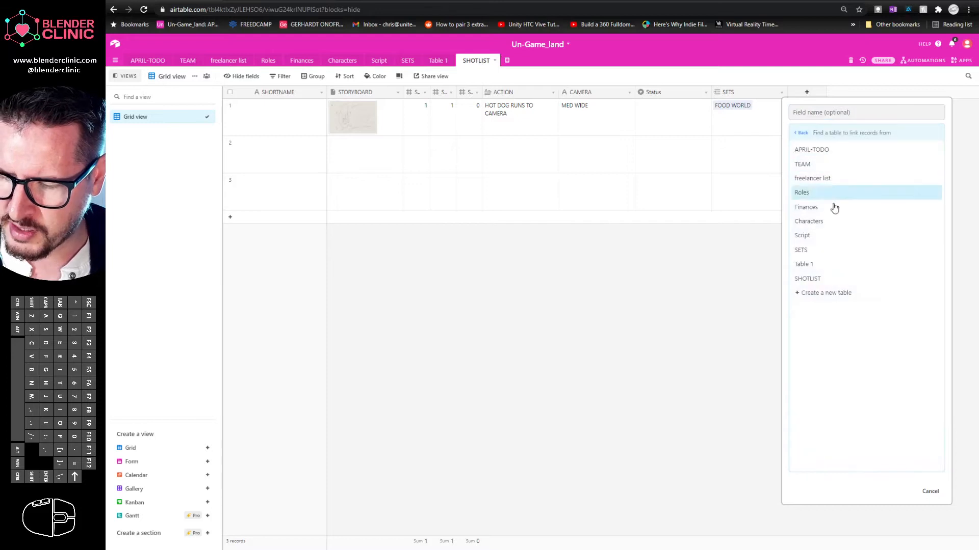
left_click(830, 223)
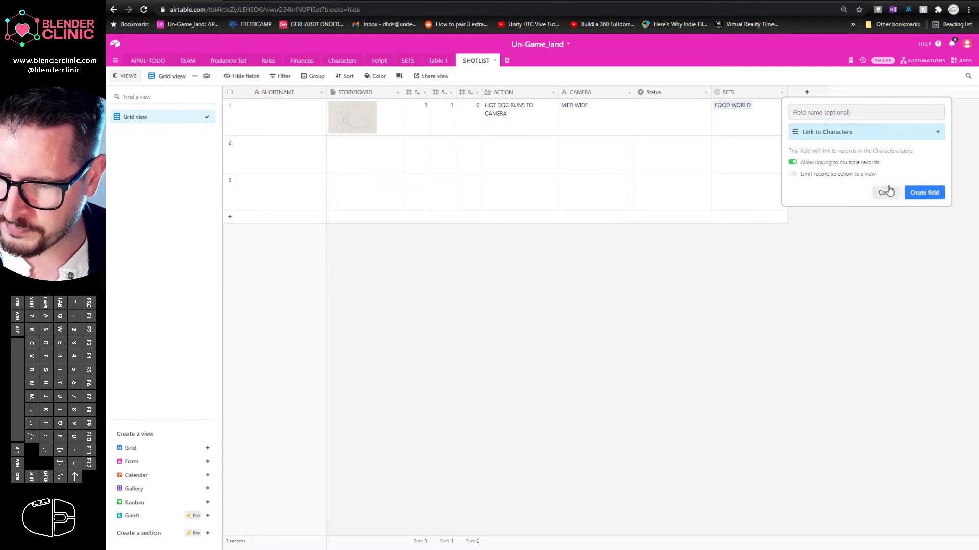
left_click(921, 191)
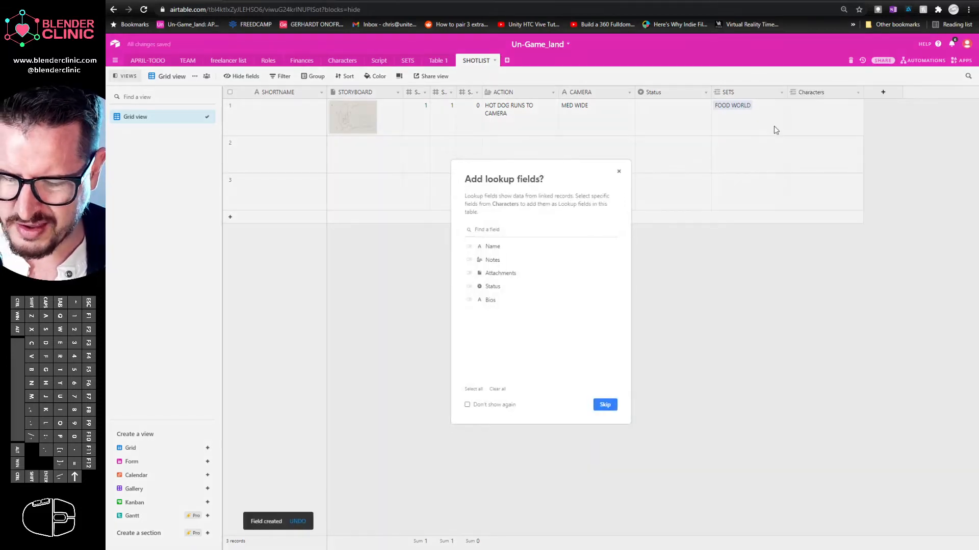
left_click(611, 406)
Step: Link the Food monsters record to the first shot in its Characters field
left_click(798, 111)
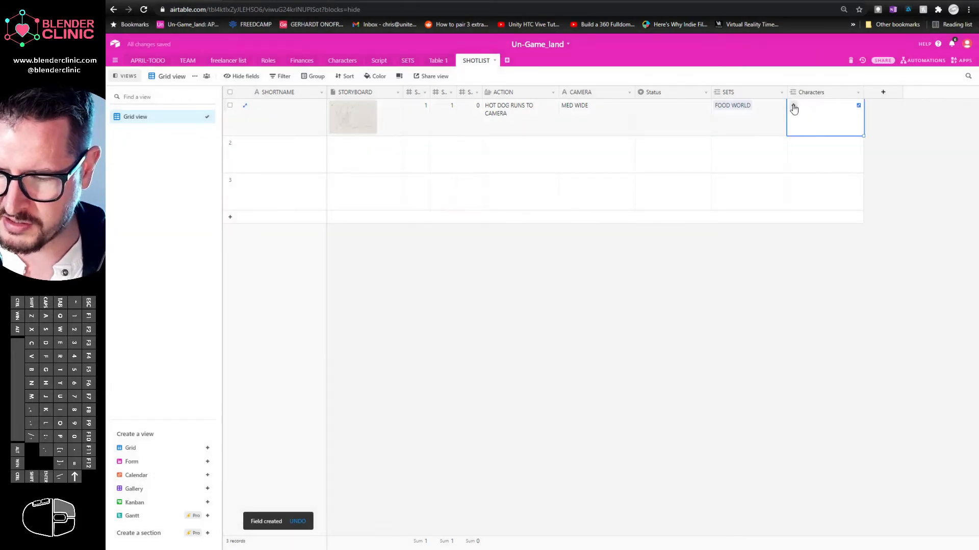
left_click(794, 107)
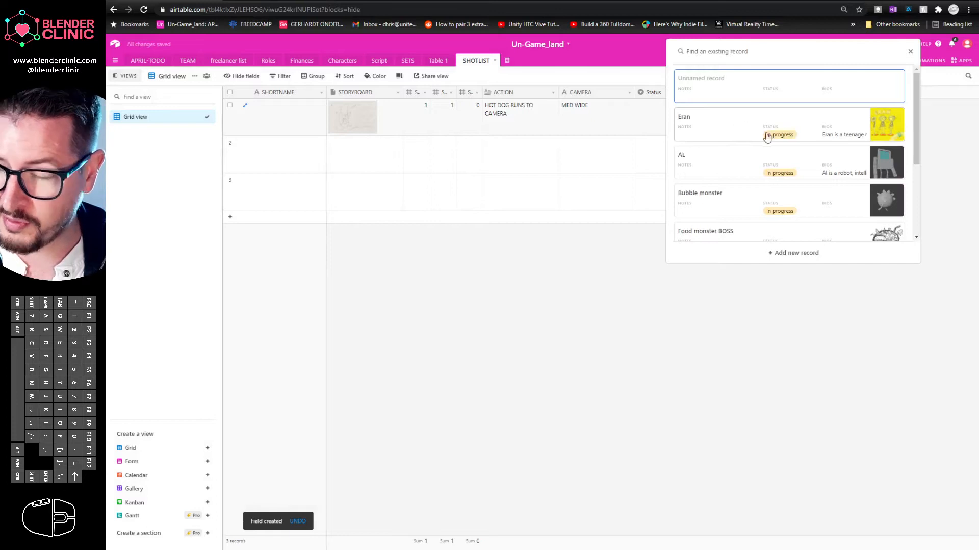
scroll(723, 198, "down", 2)
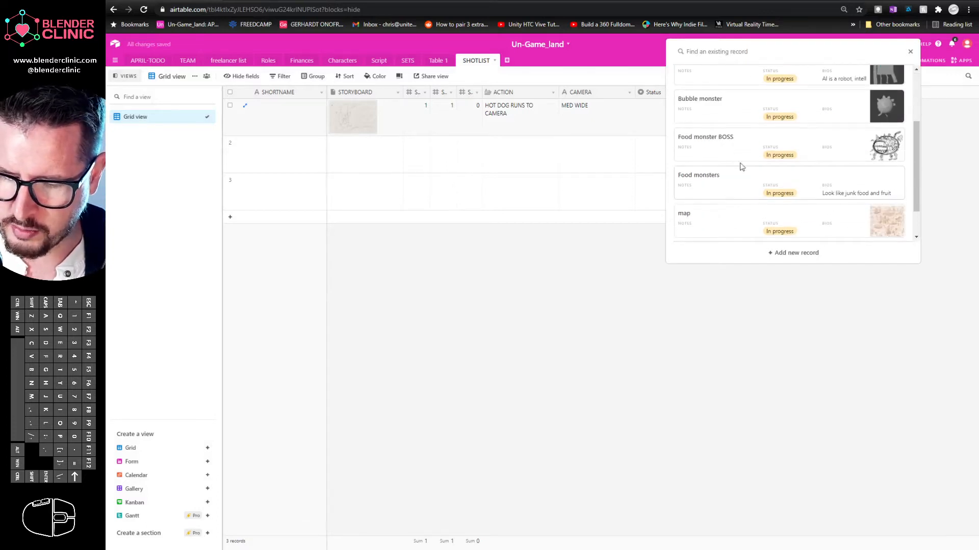
left_click(721, 184)
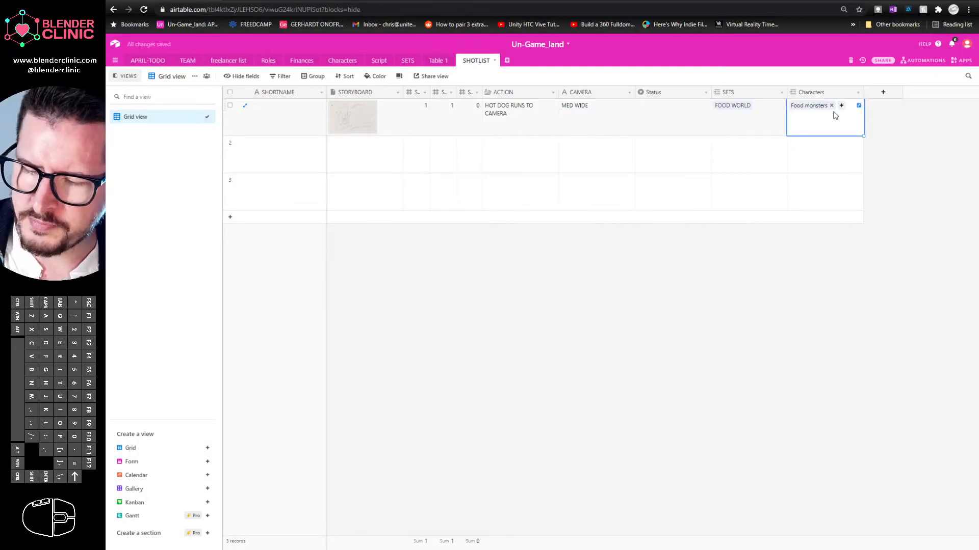
Step: Add a new record named HOTDOG MONSTER to the end of the Characters table
left_click(338, 61)
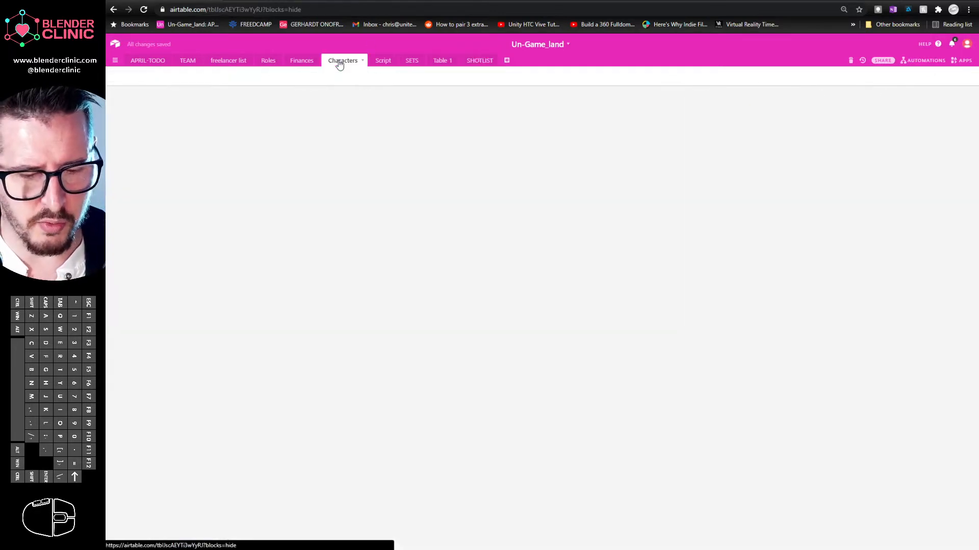
left_click(278, 201)
left_click(285, 200)
type("HOTDOG MONSTER")
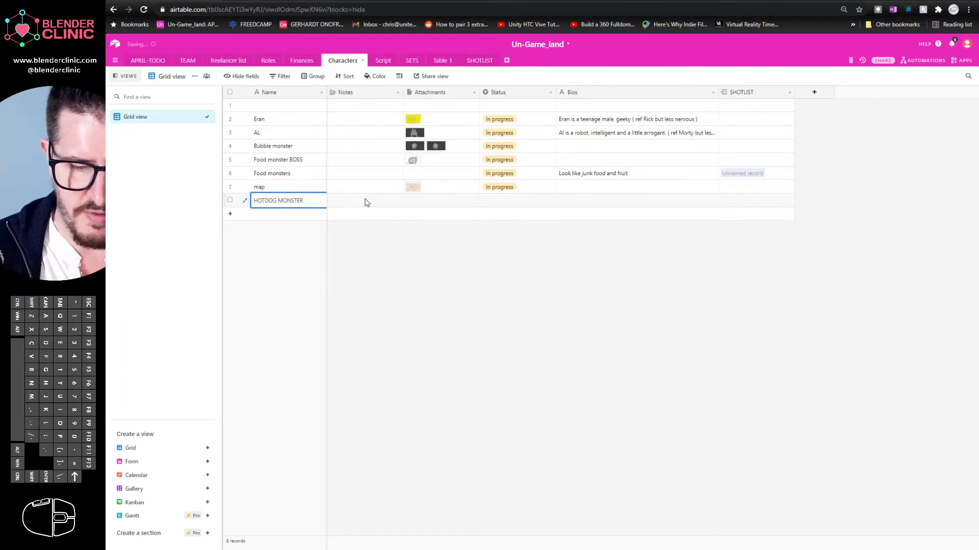
left_click(355, 249)
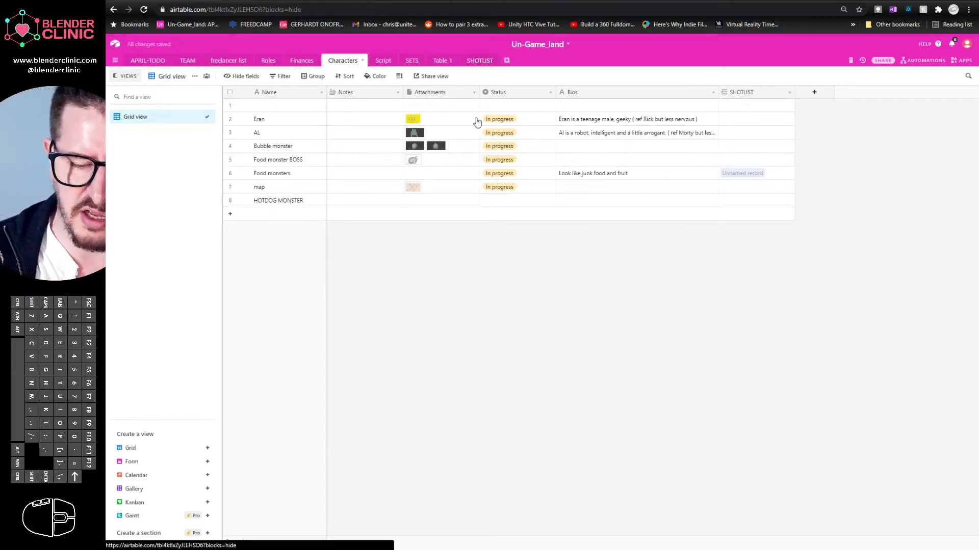
Step: In the first SHOTLIST shot's Characters field, replace Food monsters with the HOTDOG MONSTER and AL records
left_click(479, 60)
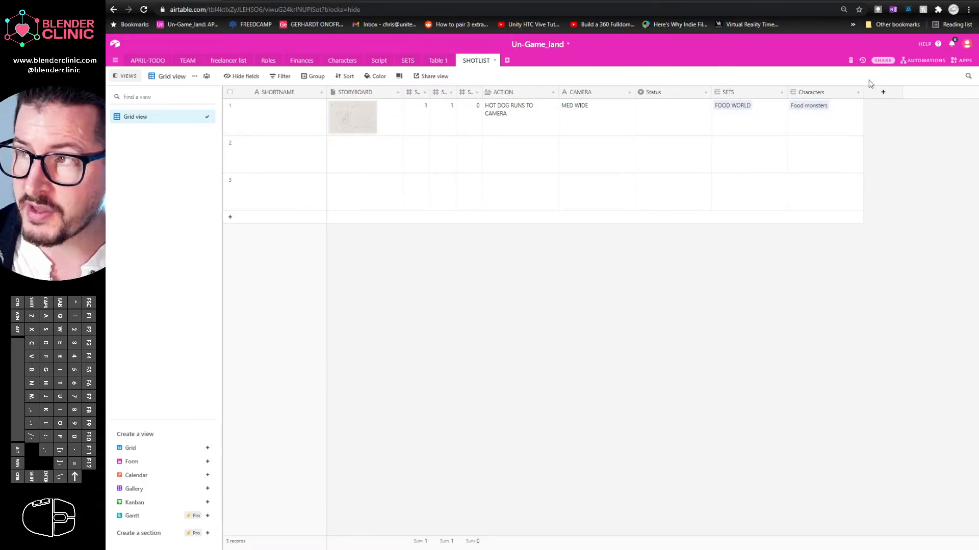
left_click(822, 108)
left_click(832, 106)
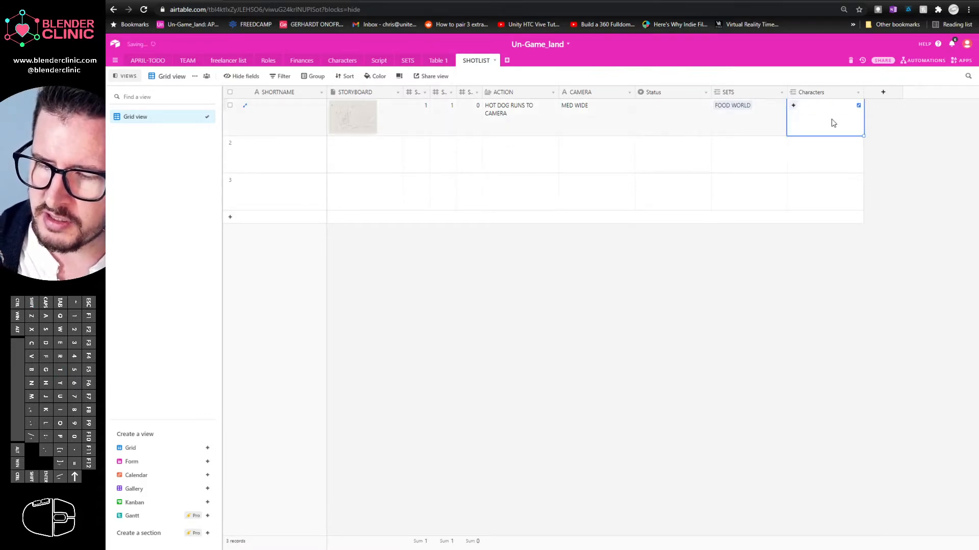
left_click(793, 106)
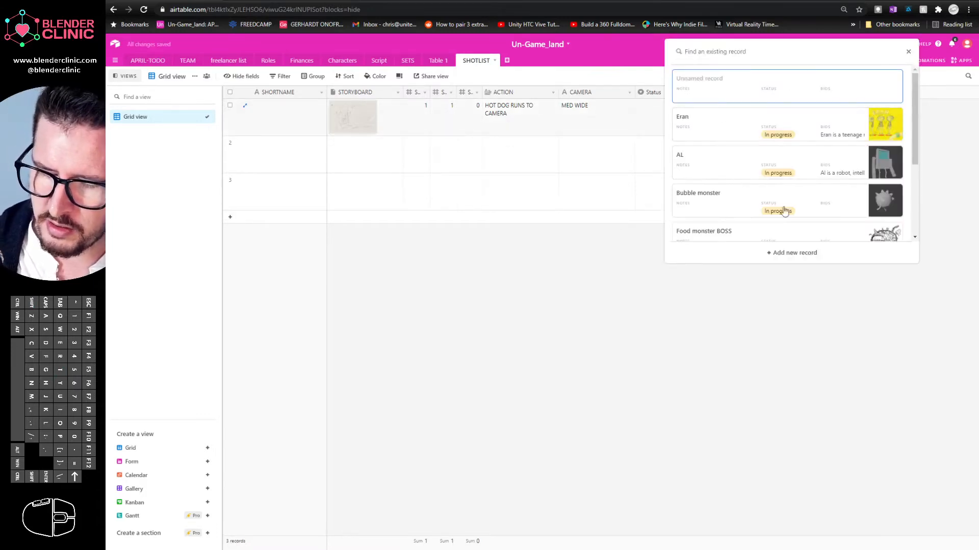
left_click_drag(912, 154, 910, 224)
left_click(714, 212)
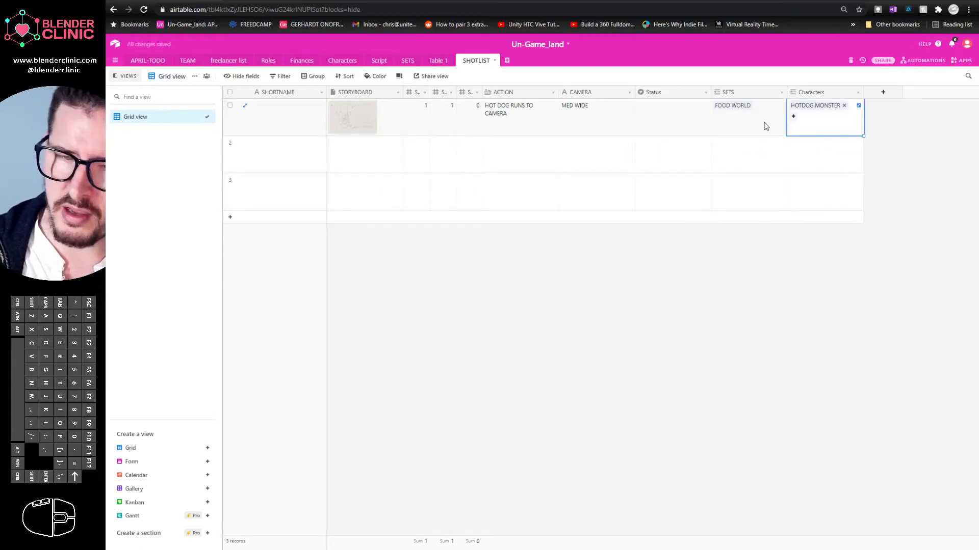
left_click(794, 116)
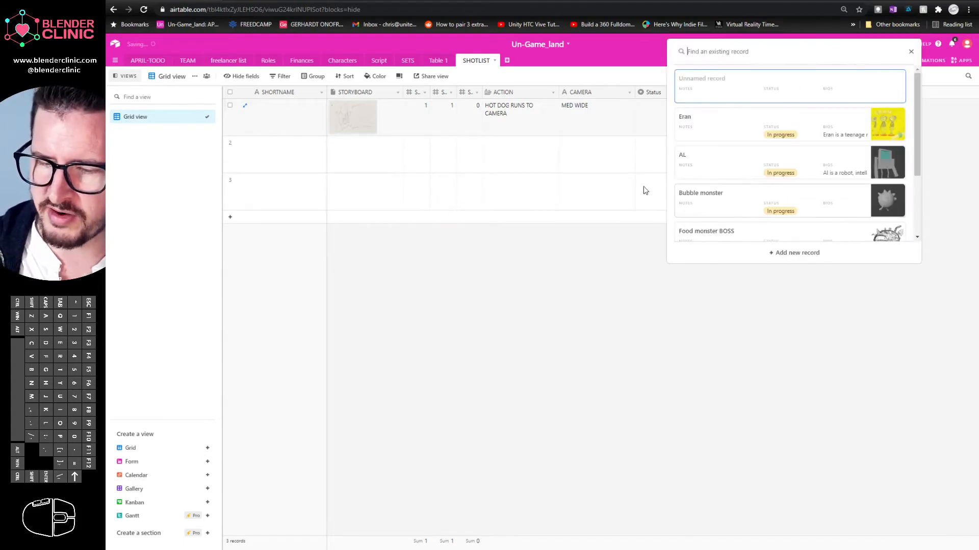
left_click(710, 163)
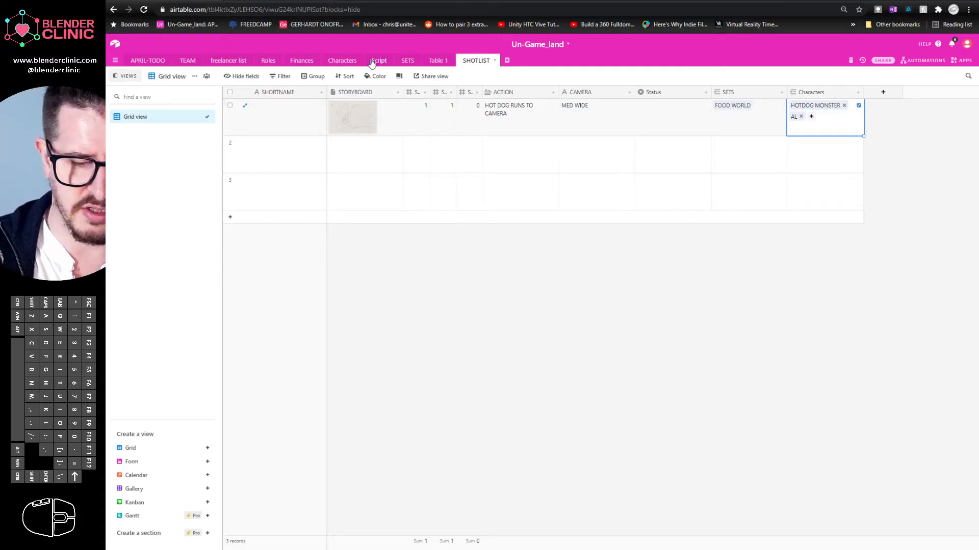
Step: In the SETS table, set the FOOD WORLD record's Status to Todo and finally to Done
left_click(414, 61)
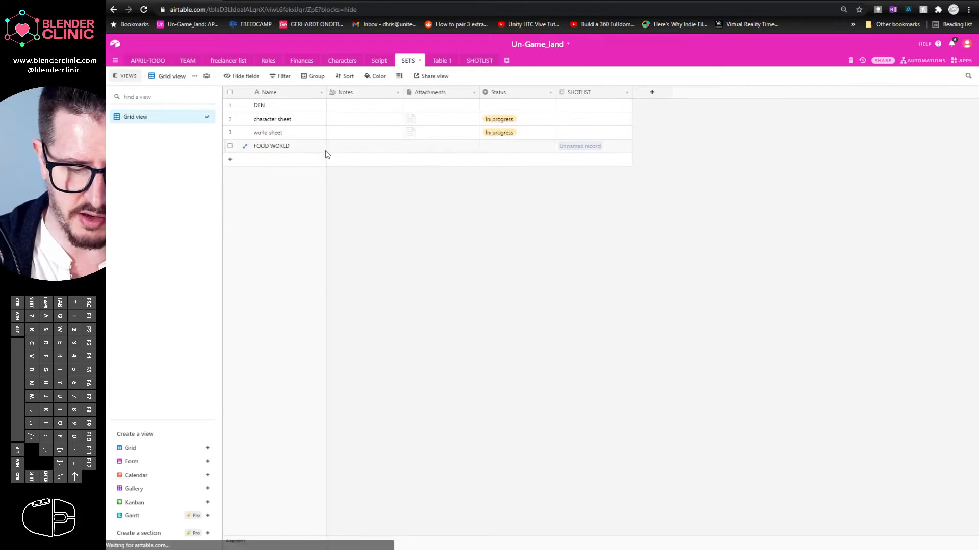
left_click(510, 147)
left_click(549, 147)
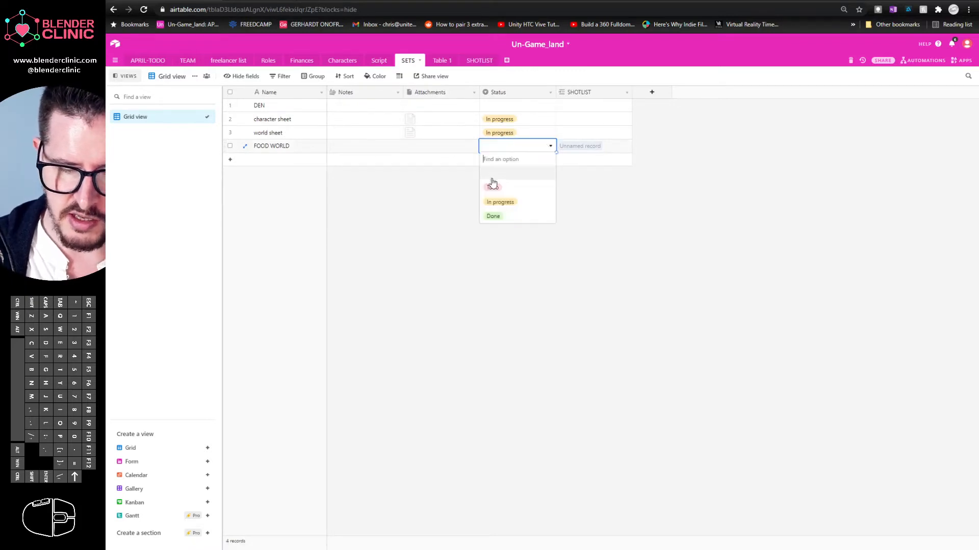
left_click(513, 187)
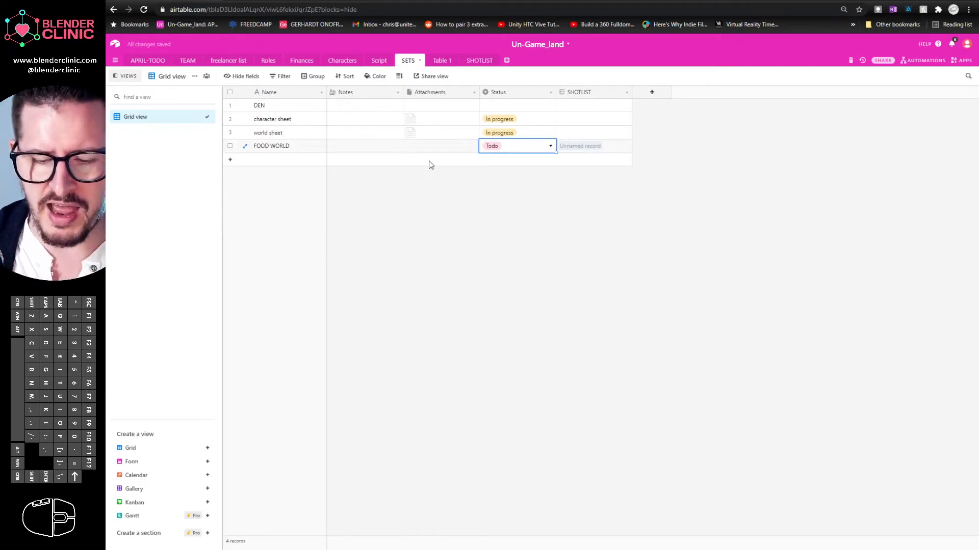
left_click(551, 146)
left_click(518, 215)
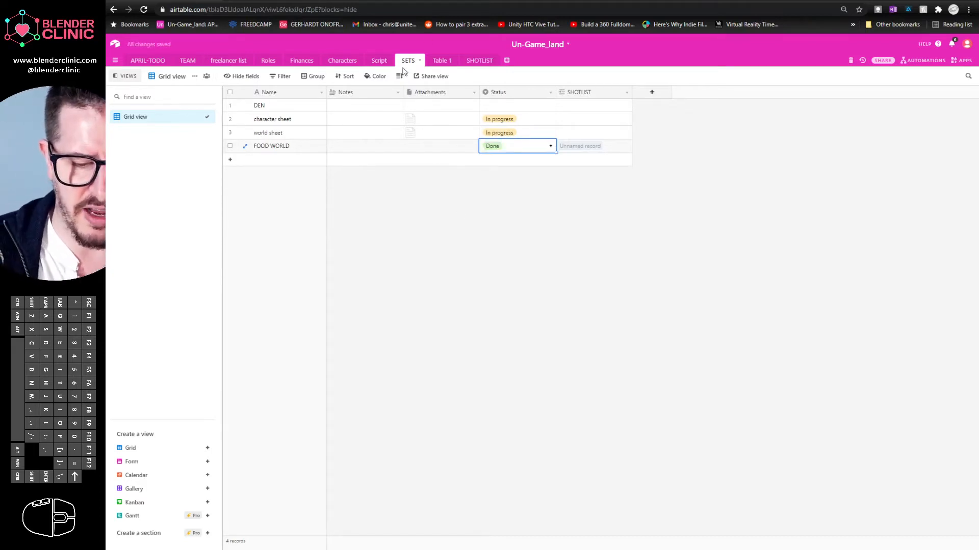
Step: In the Characters table, set the HOTDOG MONSTER record's Status to Todo
left_click(343, 61)
left_click(515, 201)
left_click(550, 201)
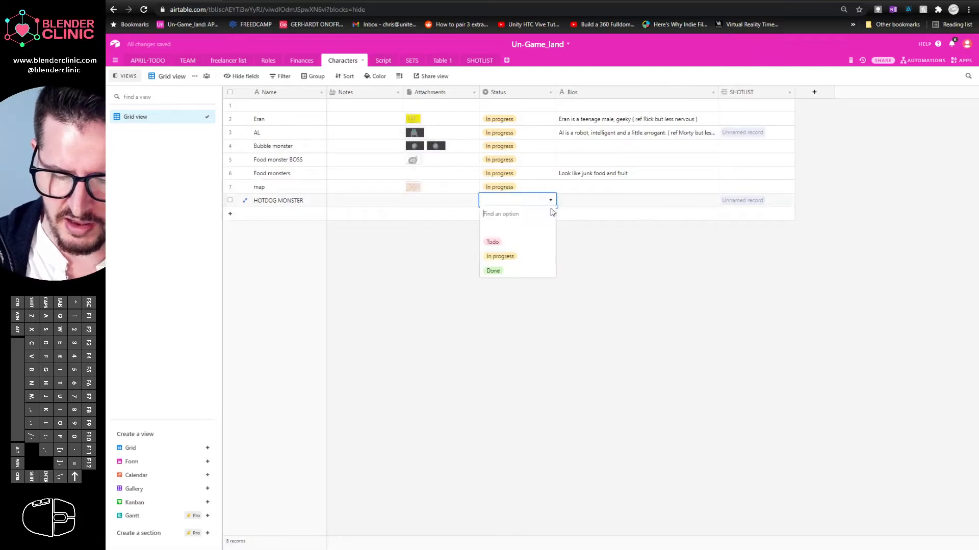
left_click(514, 243)
left_click(550, 200)
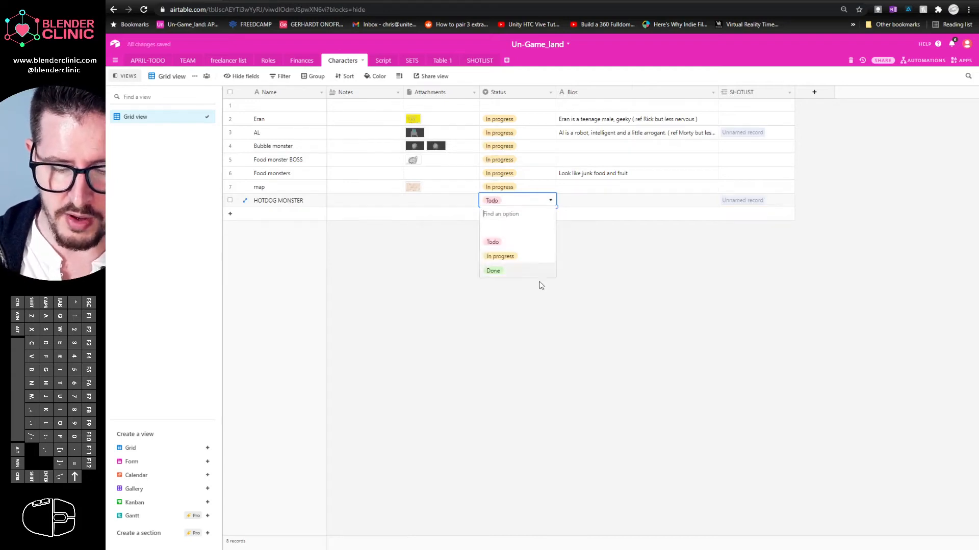
Step: Return to the SHOTLIST table and narrow its SETS column so the set name just fits
left_click(487, 61)
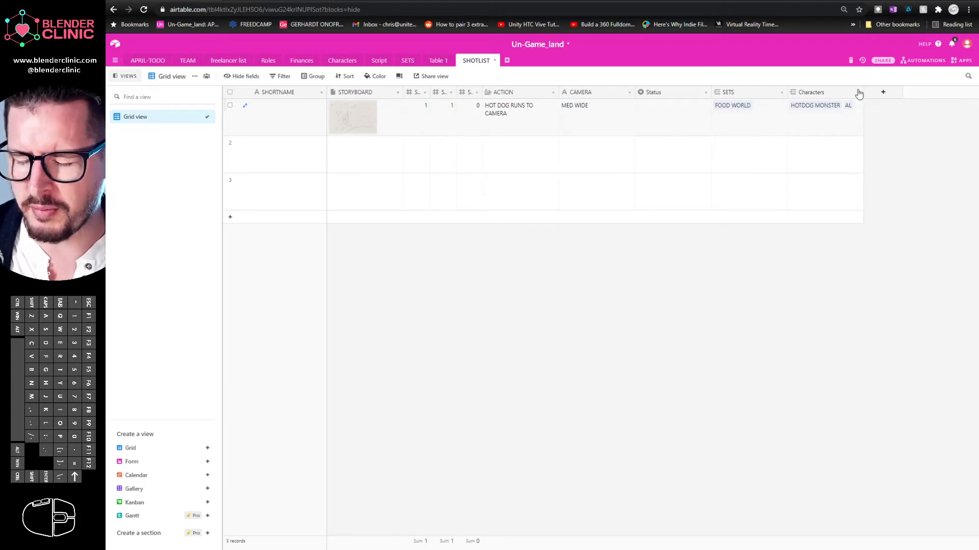
left_click_drag(788, 92, 758, 92)
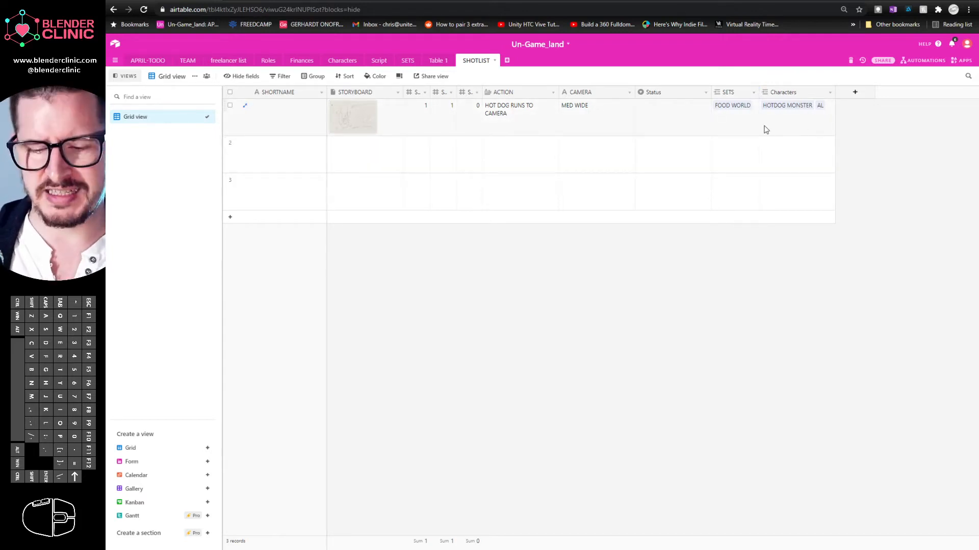
left_click(653, 92)
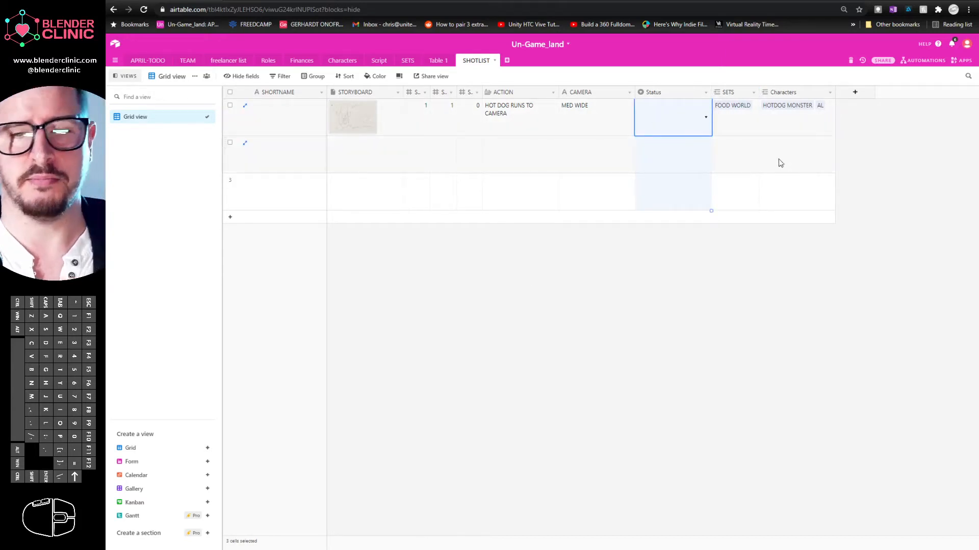
left_click(855, 92)
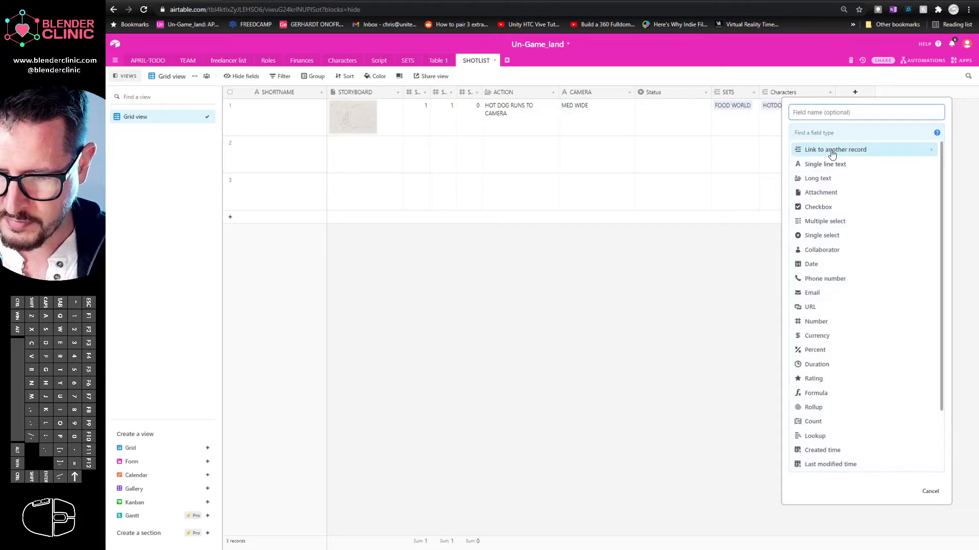
left_click(832, 153)
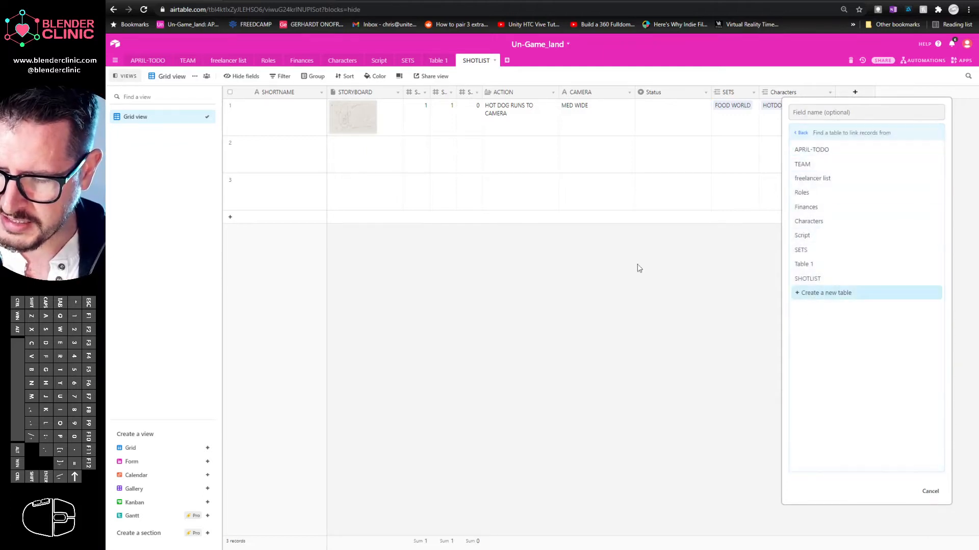
left_click(498, 242)
Step: Create a new empty table in the base and name it props
left_click(507, 61)
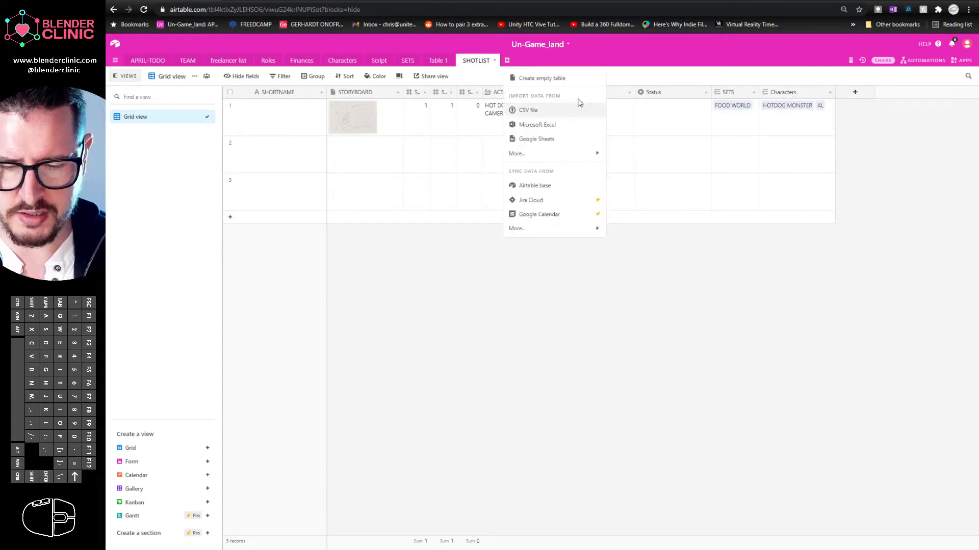
left_click(552, 77)
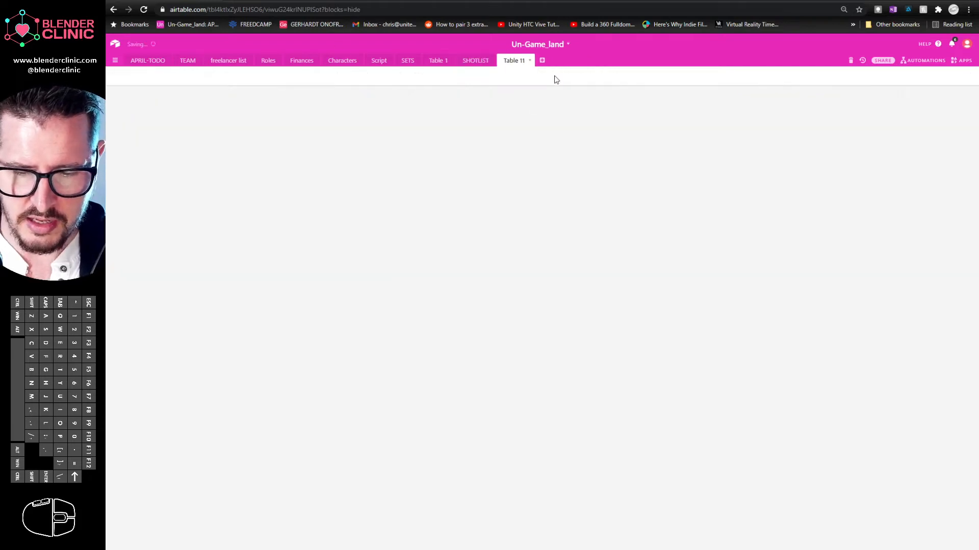
type("props")
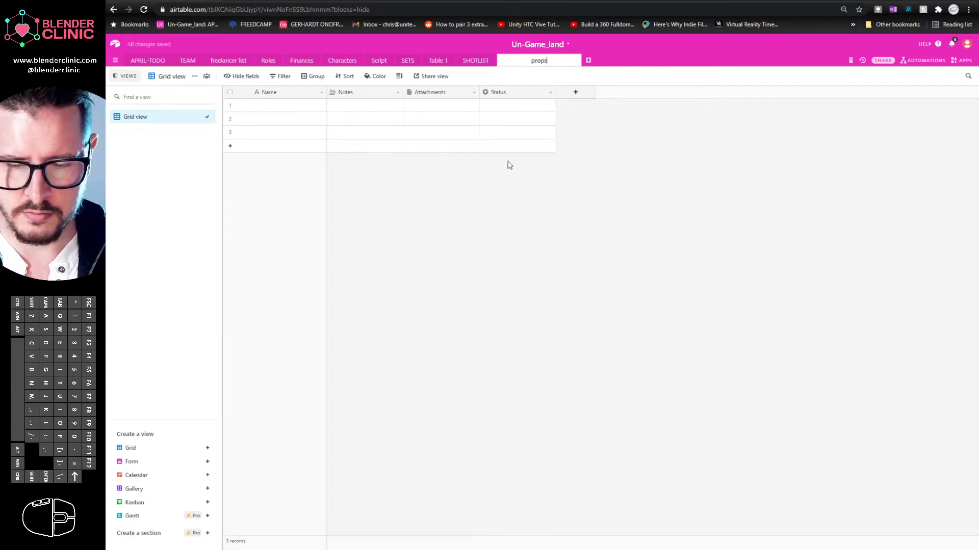
left_click(506, 161)
Step: Name the first props record Powerup 1 and enter "a magincal powerup" in its Notes
left_click(289, 108)
left_click(287, 107)
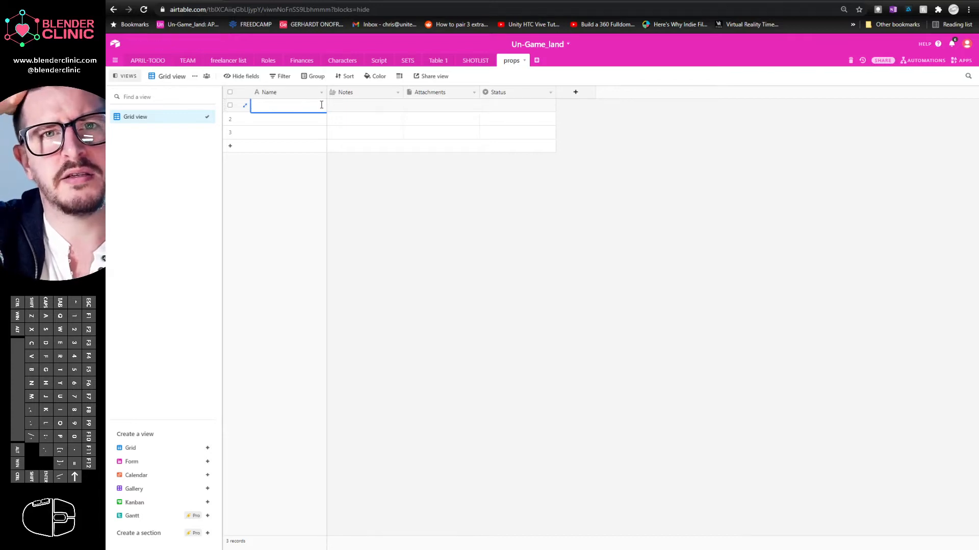
type("Powerup 1")
left_click(369, 105)
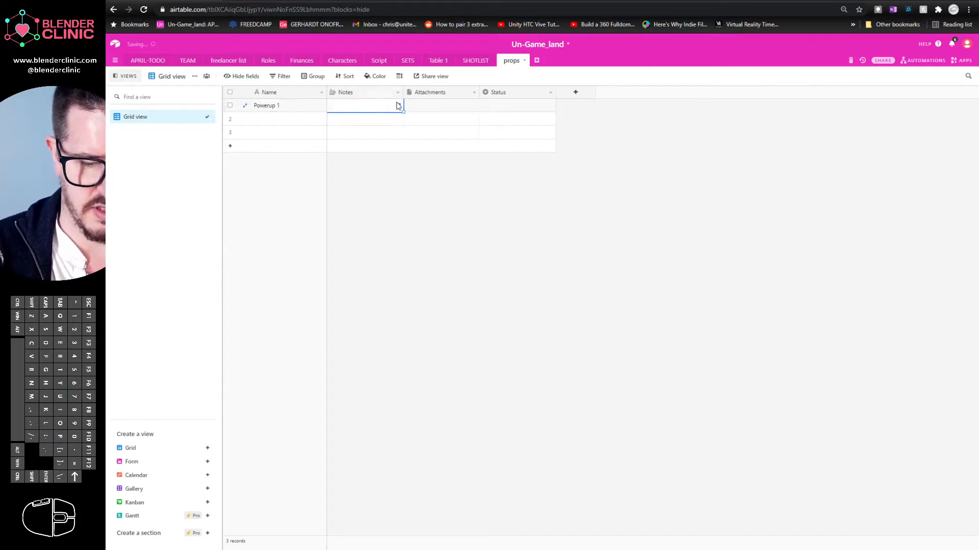
left_click(364, 104)
type("a m")
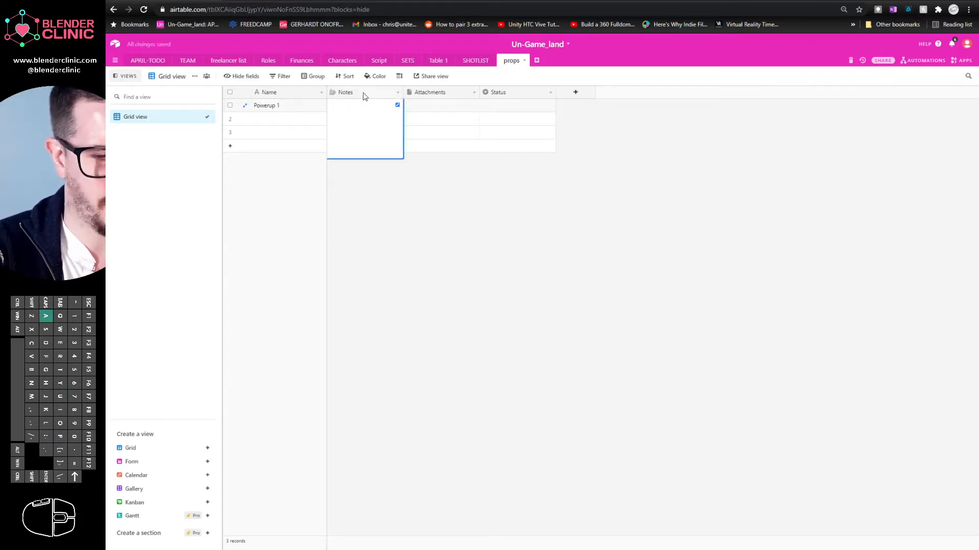
type("aginical powe")
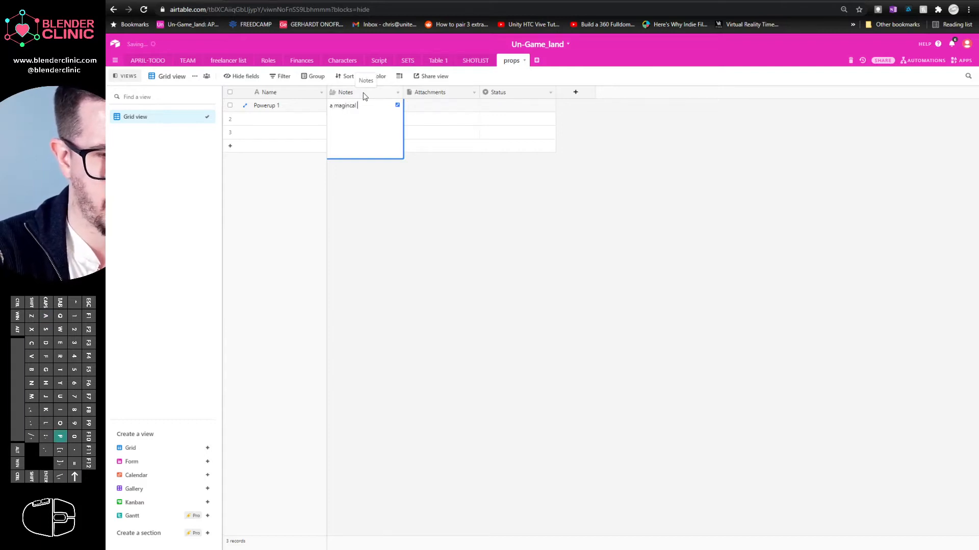
type("rup")
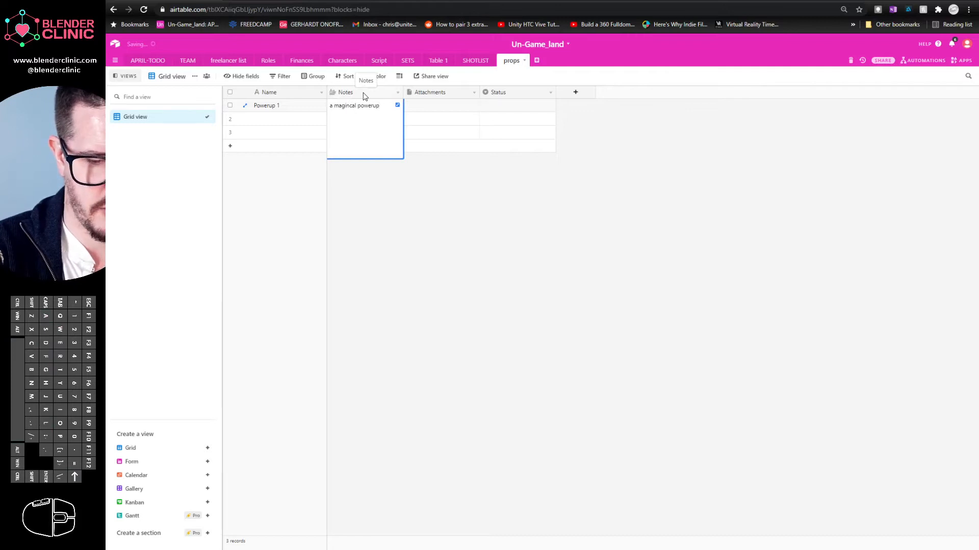
key("Escape")
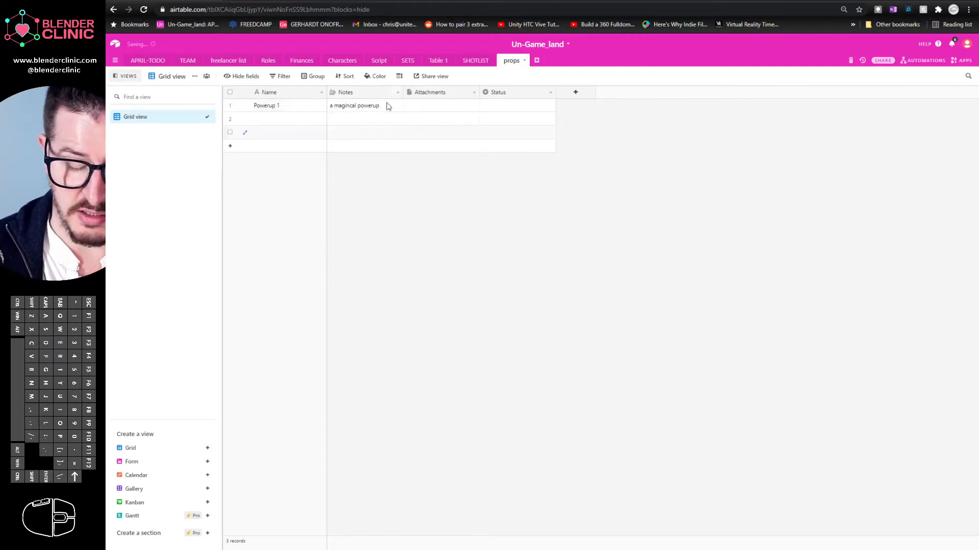
Step: Set the Powerup 1 record's Status to Todo
left_click(532, 105)
left_click(550, 105)
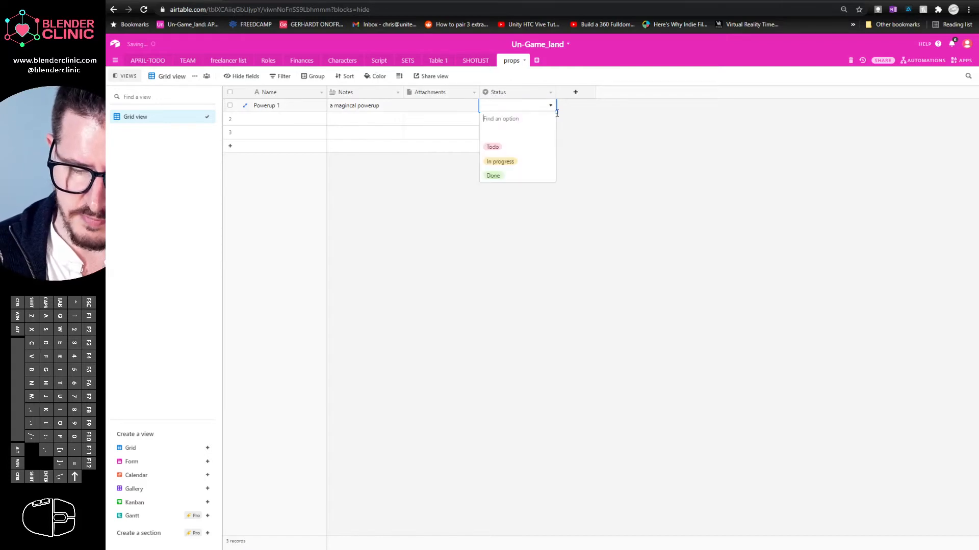
left_click(518, 150)
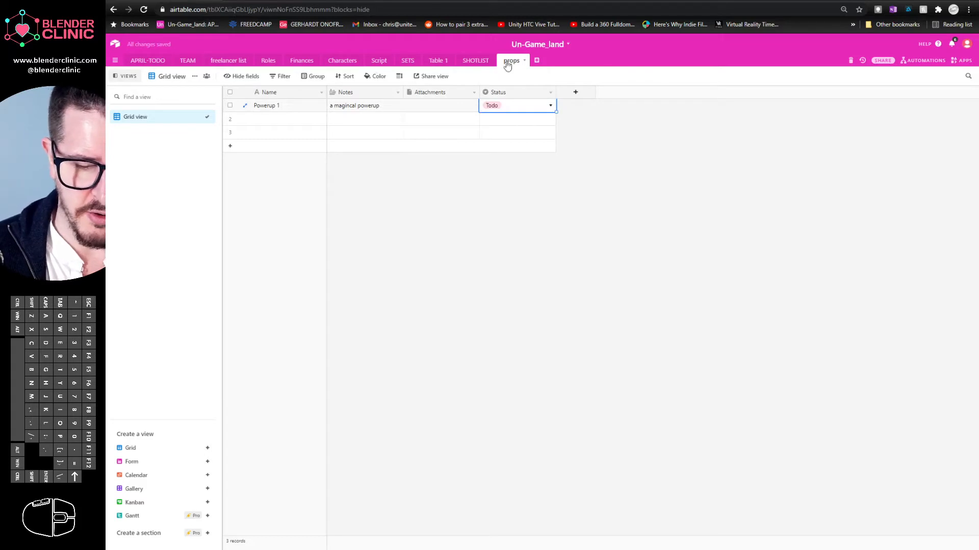
Step: Add a field to the SHOTLIST table that links to records in the props table, without adding lookup fields
left_click(479, 62)
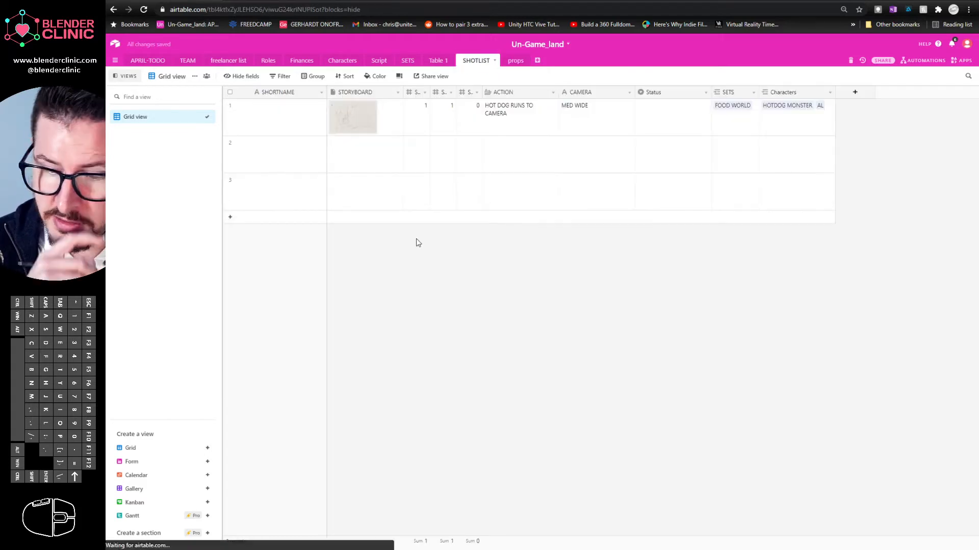
left_click(855, 92)
left_click(846, 150)
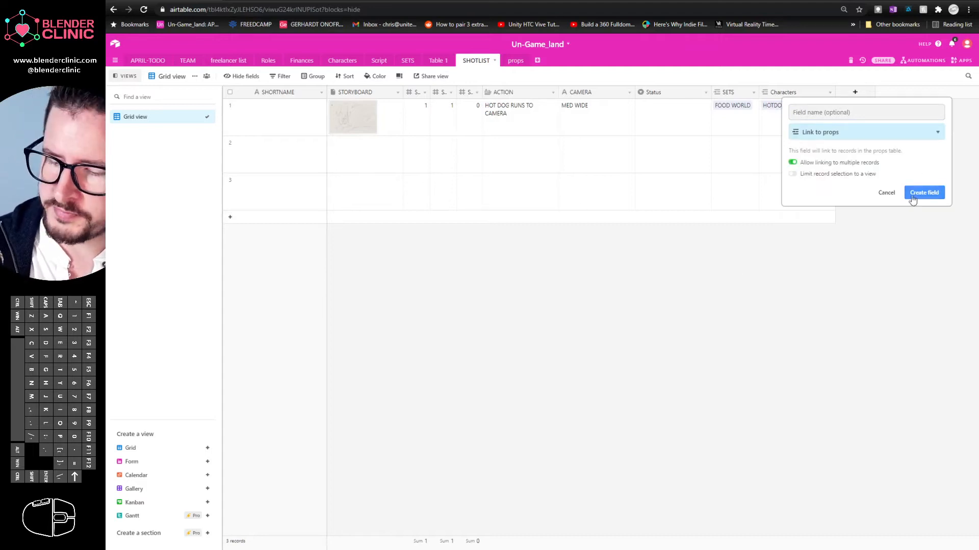
left_click(935, 192)
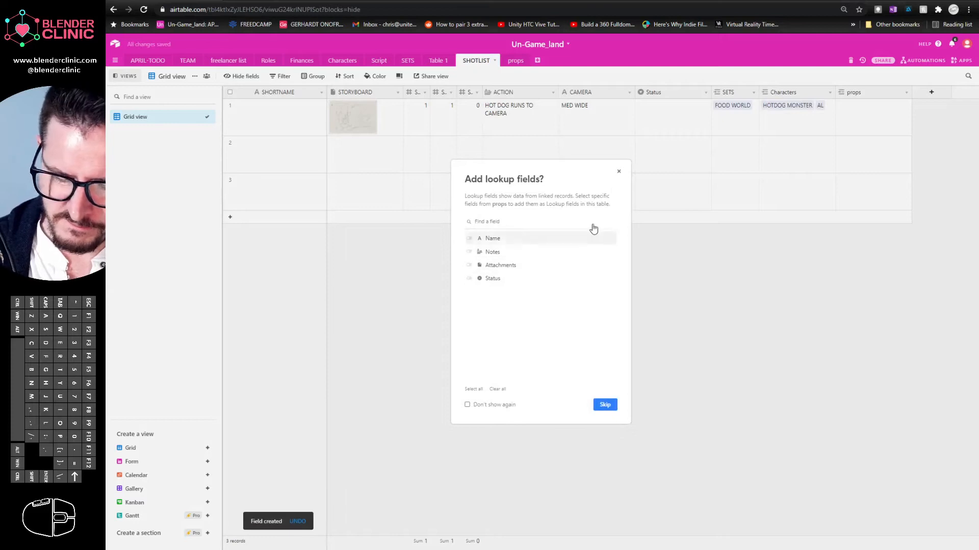
left_click(619, 171)
Step: Link the Powerup 1 record to the first shot in its props field
left_click(864, 110)
left_click(842, 105)
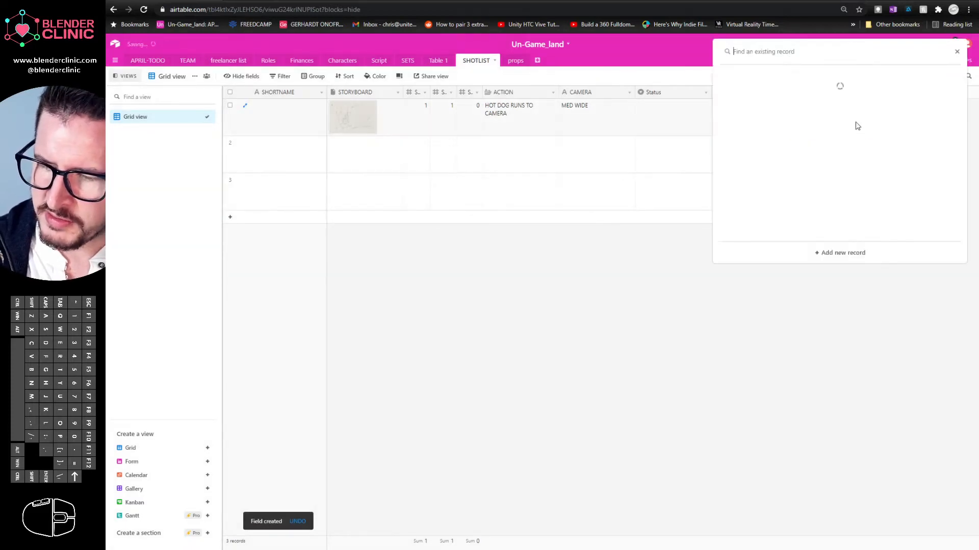
left_click(773, 91)
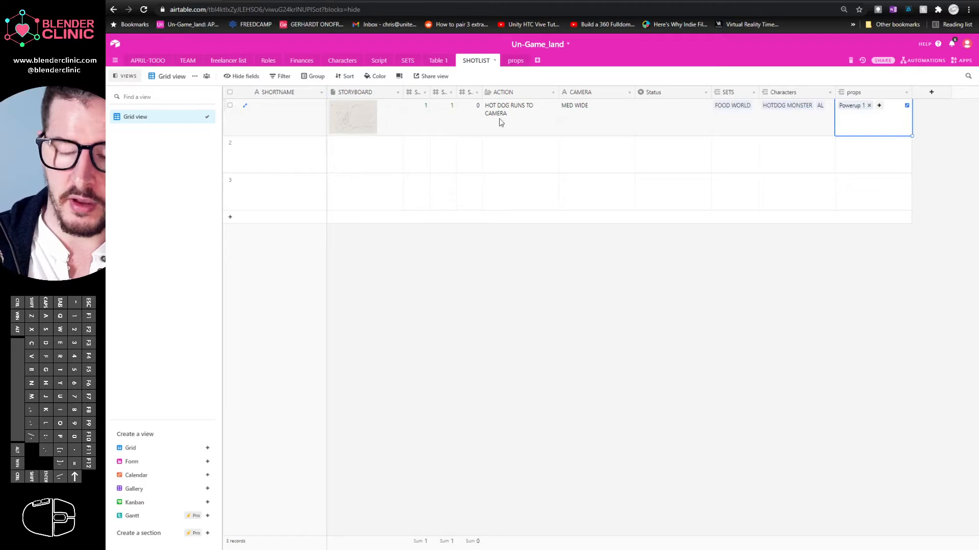
Step: Insert "angry" at the beginning of the first shot's ACTION text, before HOT DOG RUNS TO CAMERA
left_click(513, 113)
left_click(513, 115)
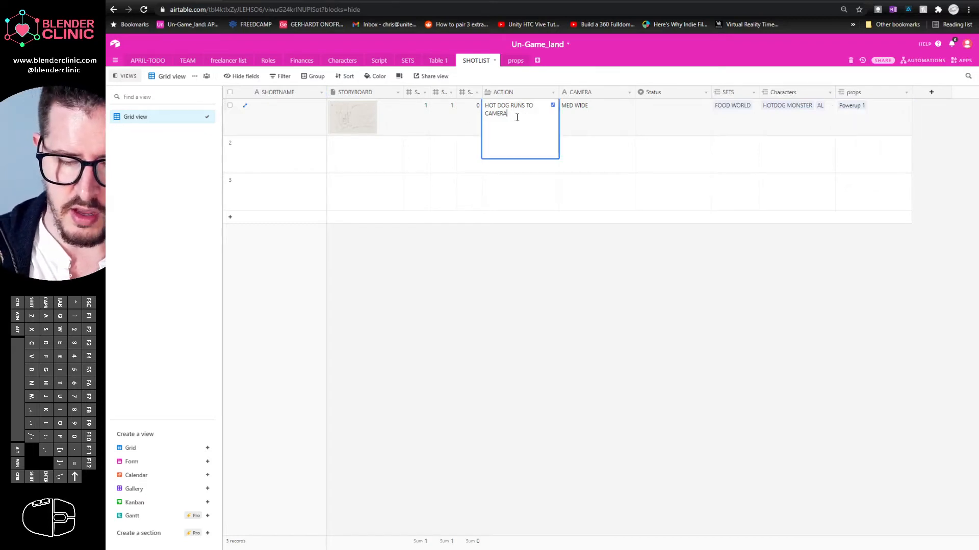
key("ctrl+Home")
type("angry")
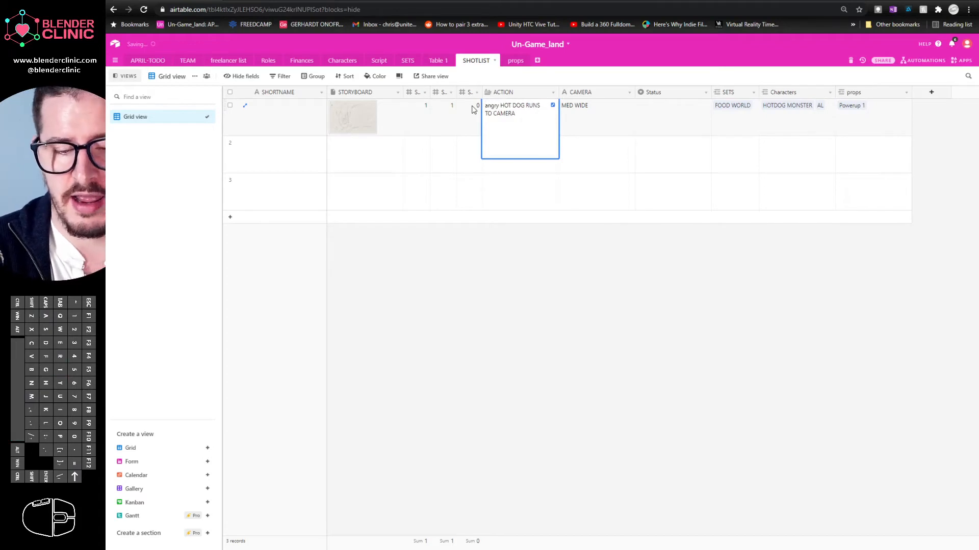
left_click(524, 206)
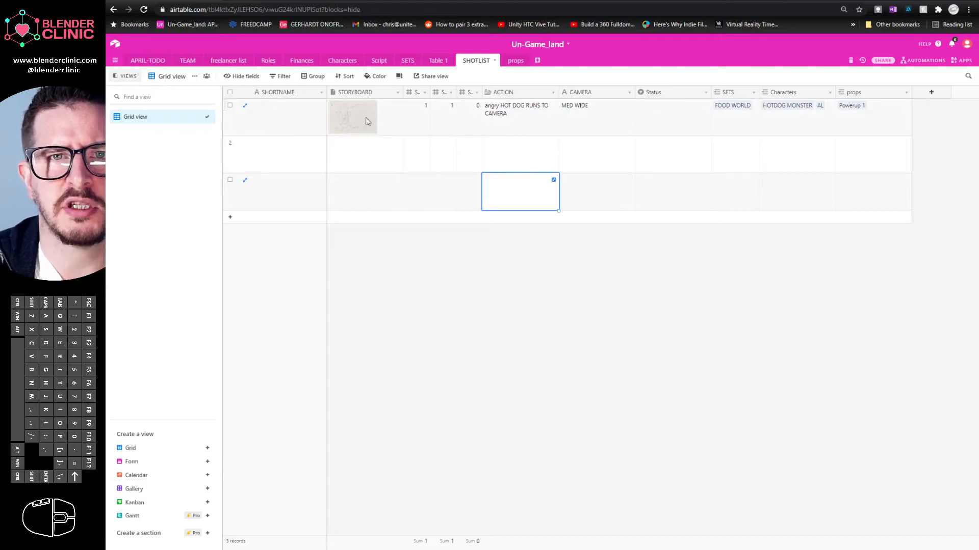
left_click(510, 120)
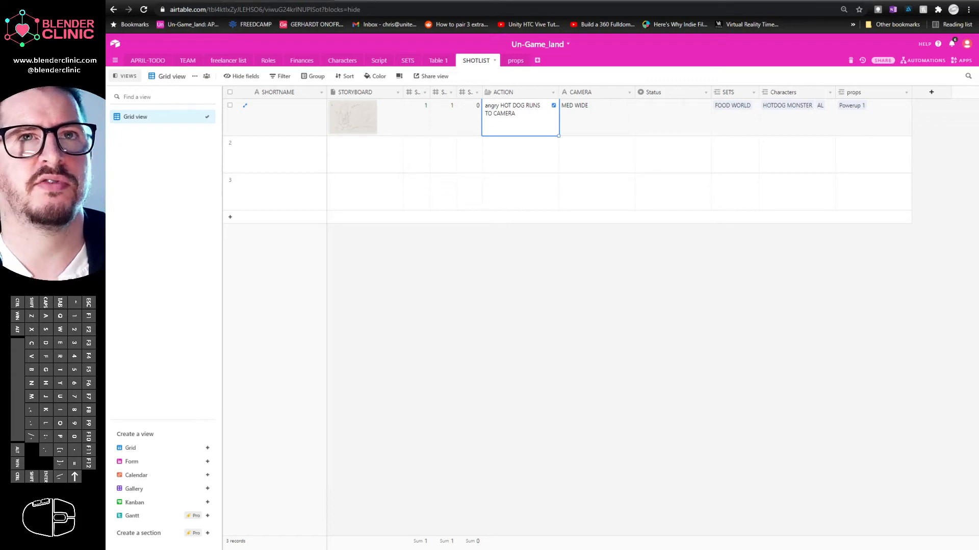
Step: Add a long text field named NOTES to the end of the SHOTLIST table
left_click(931, 91)
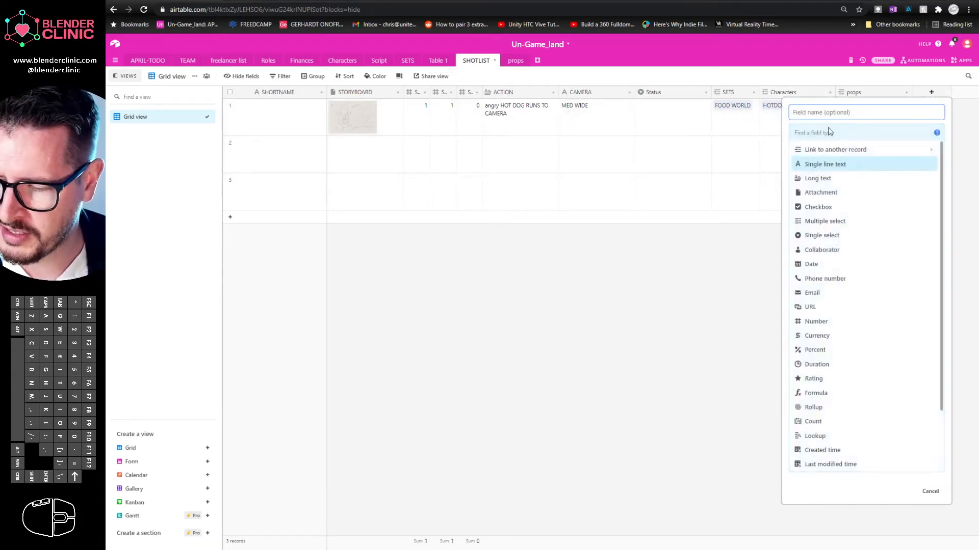
left_click(831, 180)
left_click(842, 112)
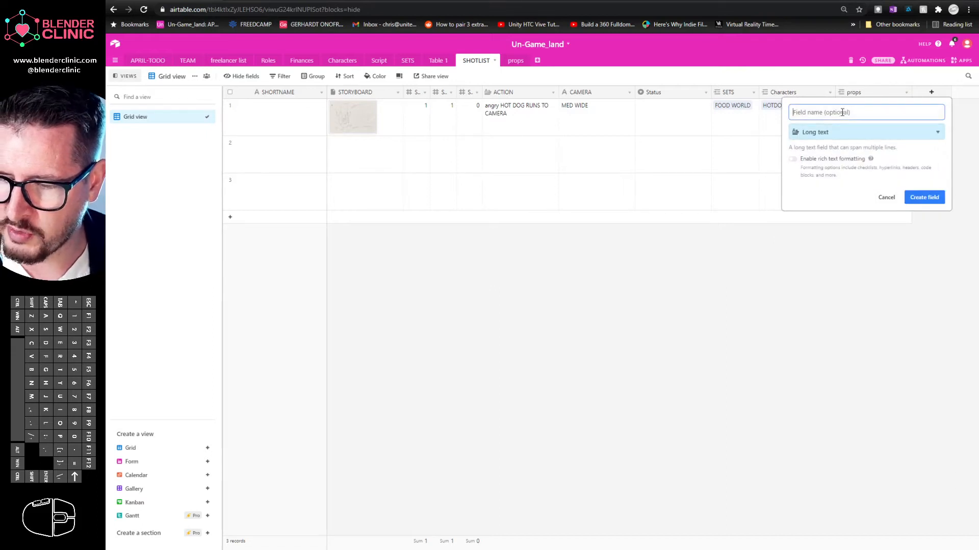
type("NOTES")
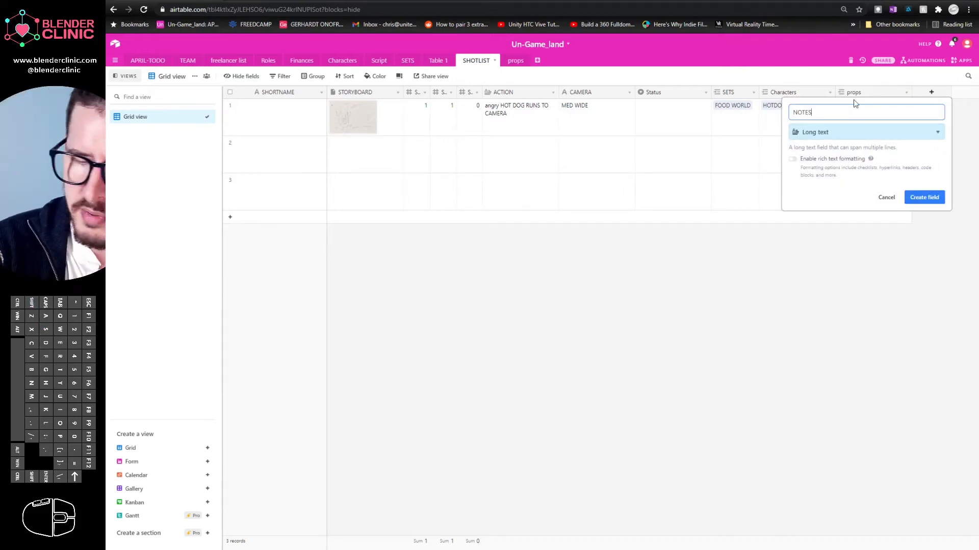
left_click(926, 198)
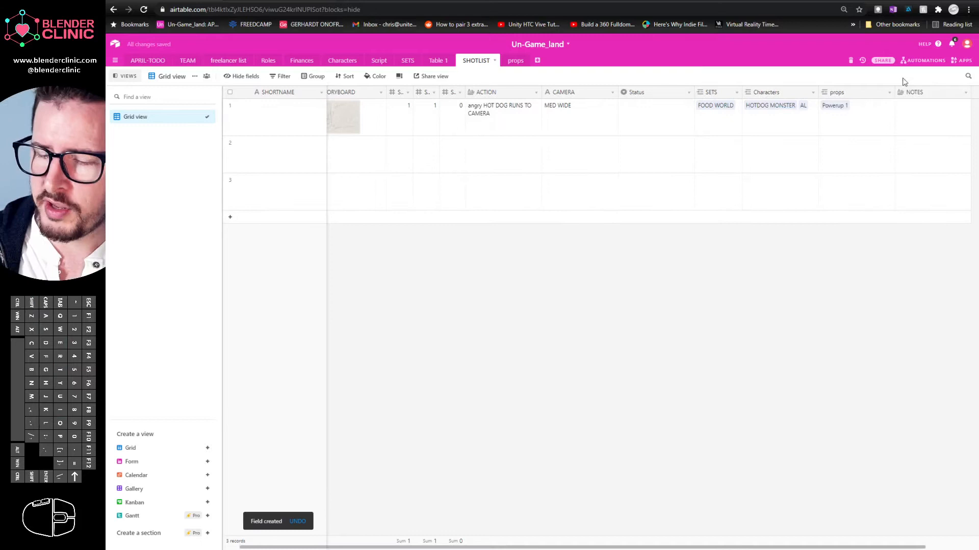
Step: Narrow the SETS, Characters and props columns of the SHOTLIST table to save space
left_click_drag(819, 92, 772, 93)
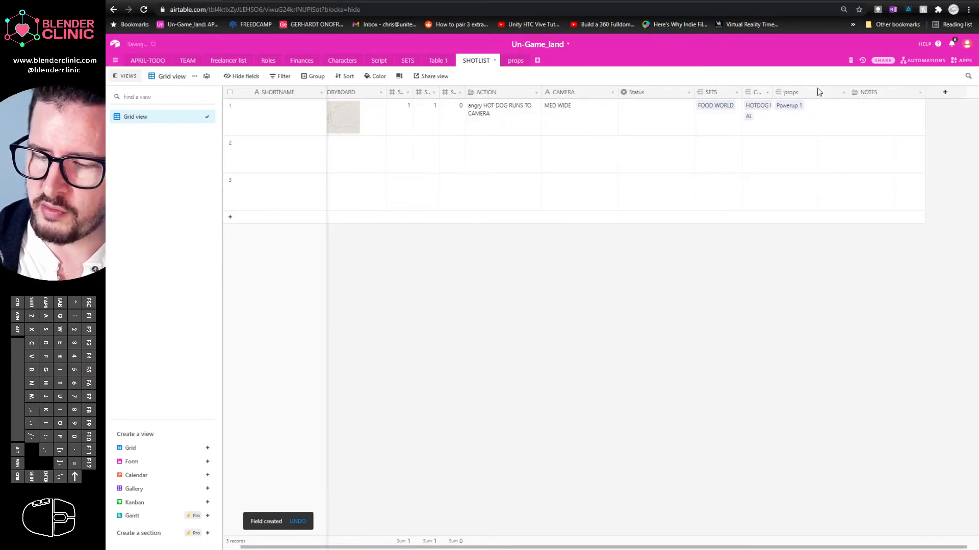
left_click_drag(847, 93, 742, 92)
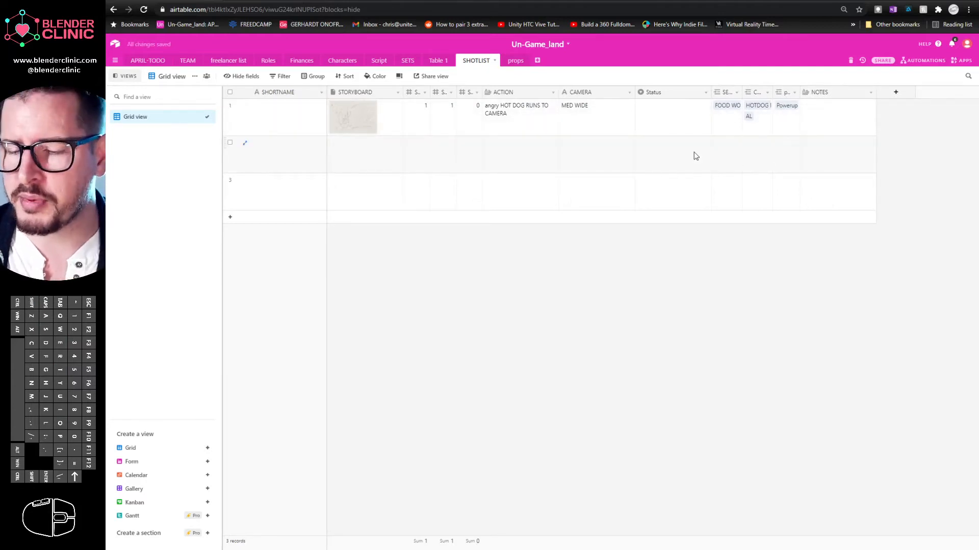
left_click(896, 92)
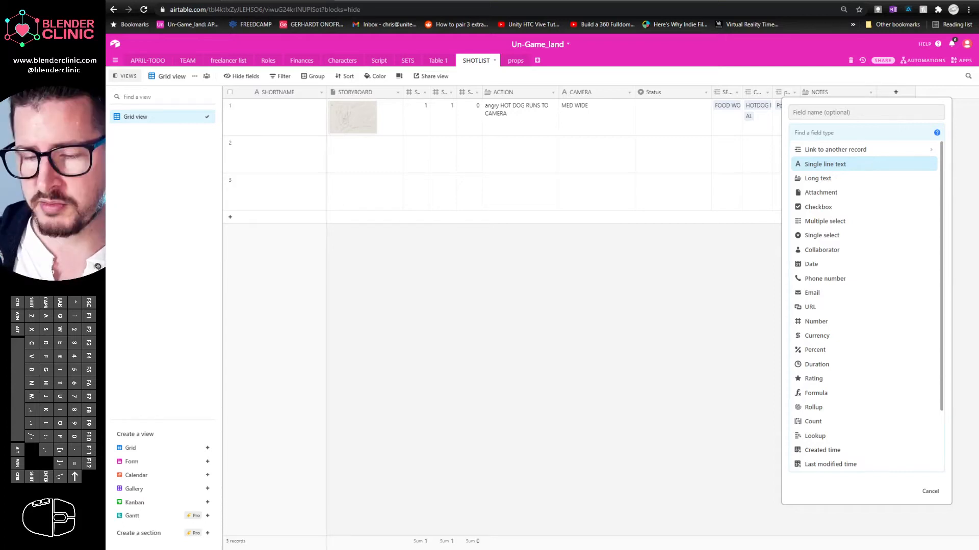
left_click(766, 206)
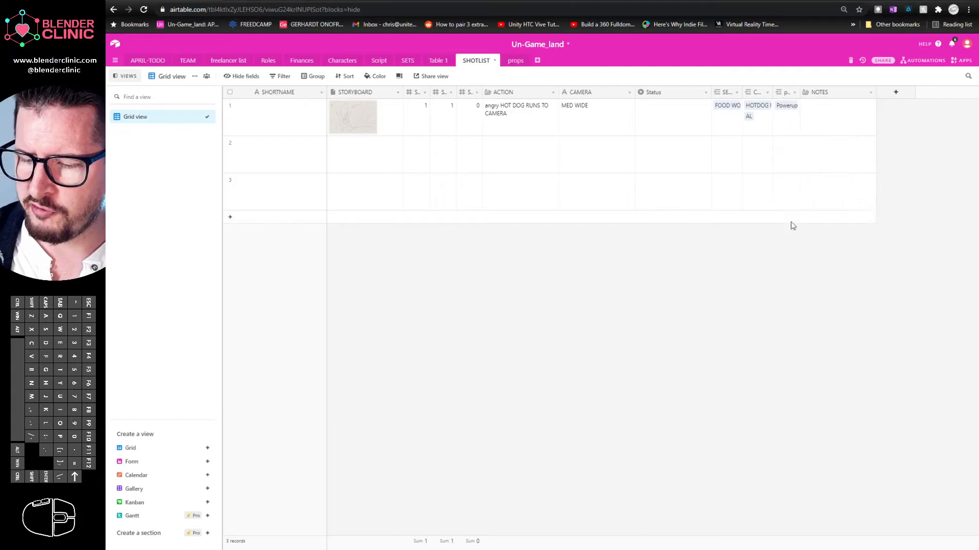
Step: Narrow the NOTES column and move the Status field to the end of the table, after NOTES
left_click(895, 91)
left_click(873, 96)
left_click(871, 92)
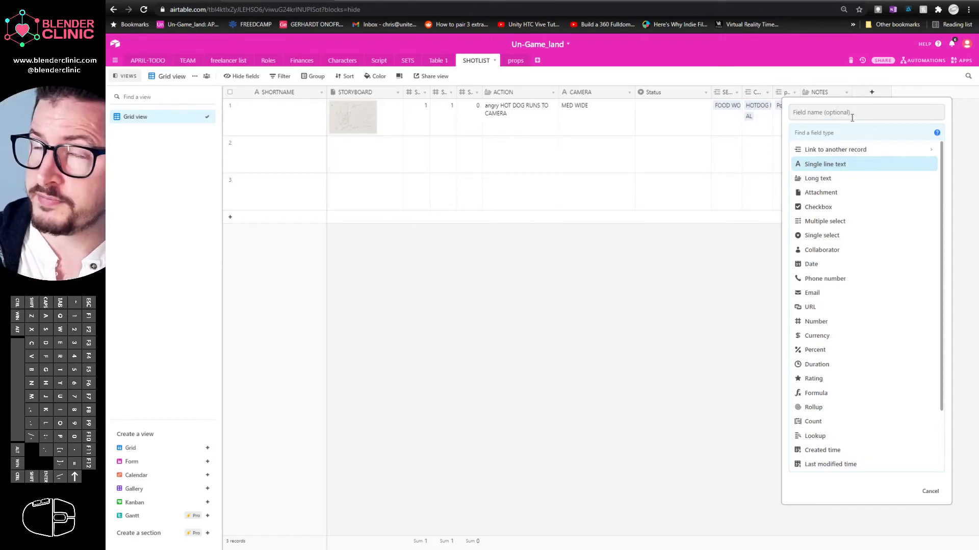
left_click(657, 93)
left_click_drag(662, 95, 852, 100)
left_click(804, 97)
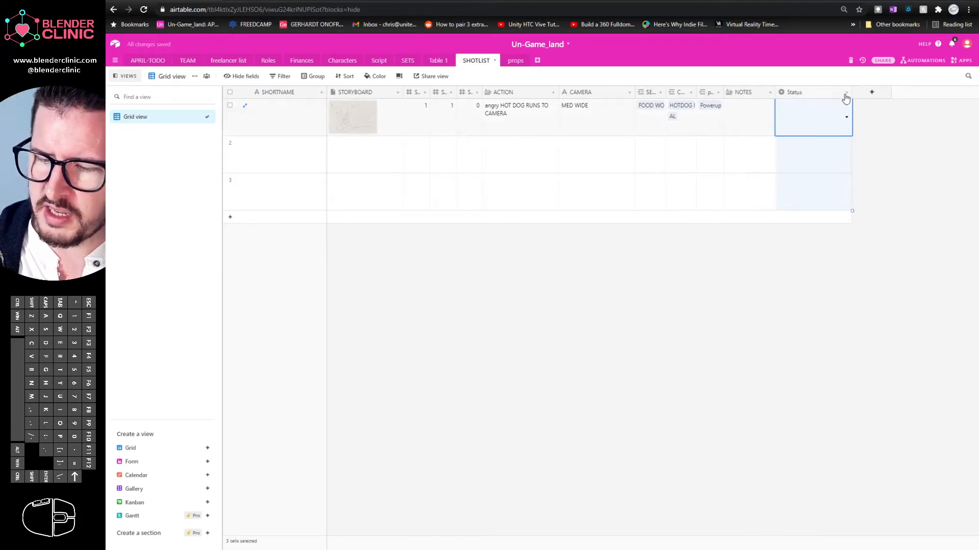
Step: Try to rename the Status field as STORYBOARD and clear the entered name
double_click(802, 95)
type("ST")
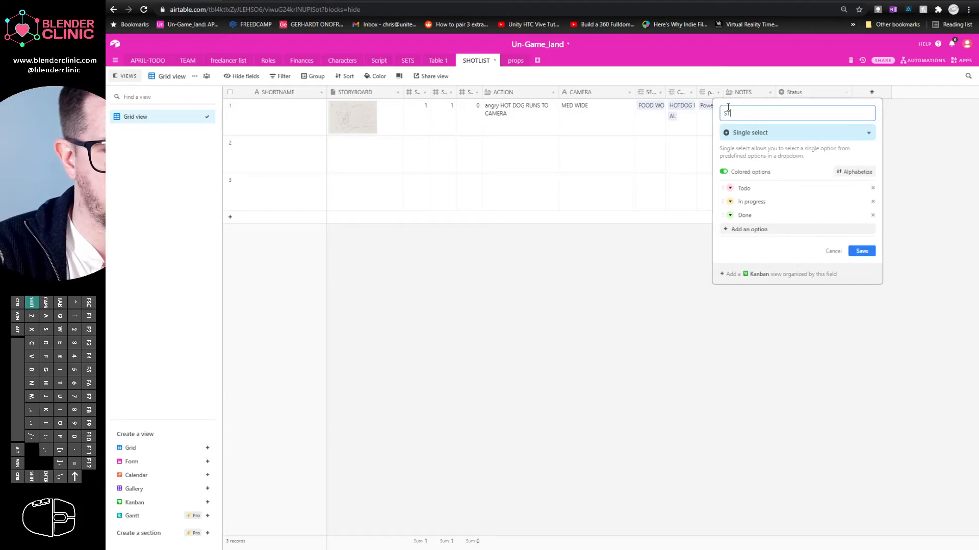
type("ORYBOARD")
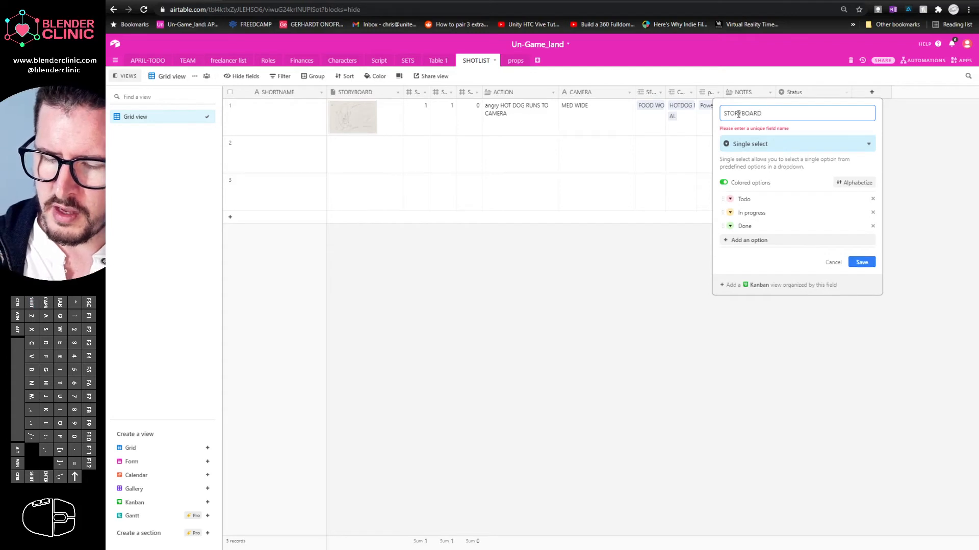
key("BackSpace")
key("BackSpace")
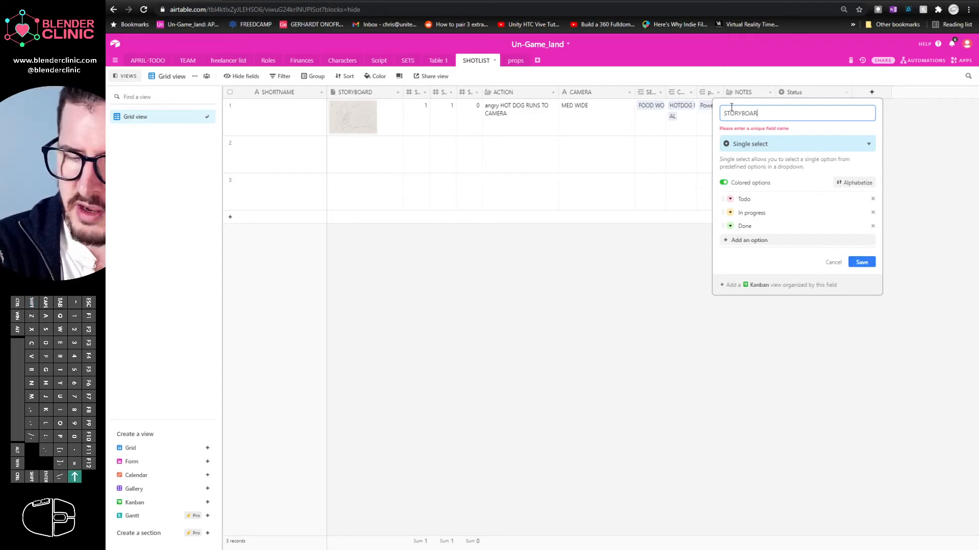
key("BackSpace")
key("BackSpace")
key("BackSpace")
key("BackSpace")
key("BackSpace")
key("BackSpace")
key("BackSpace")
key("BackSpace")
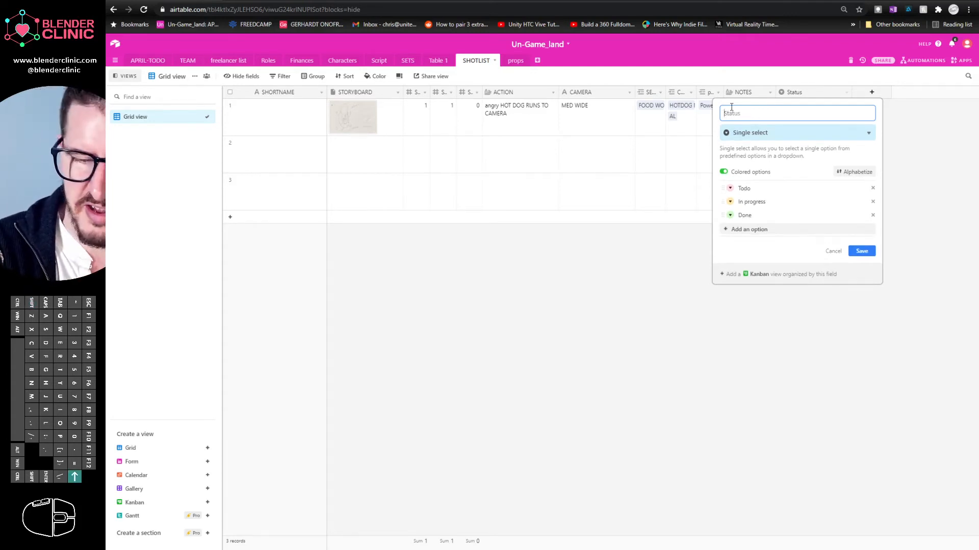
Step: Rename the Status field as ANIMATION and open its list of options for the first shot
type("ANIMATION")
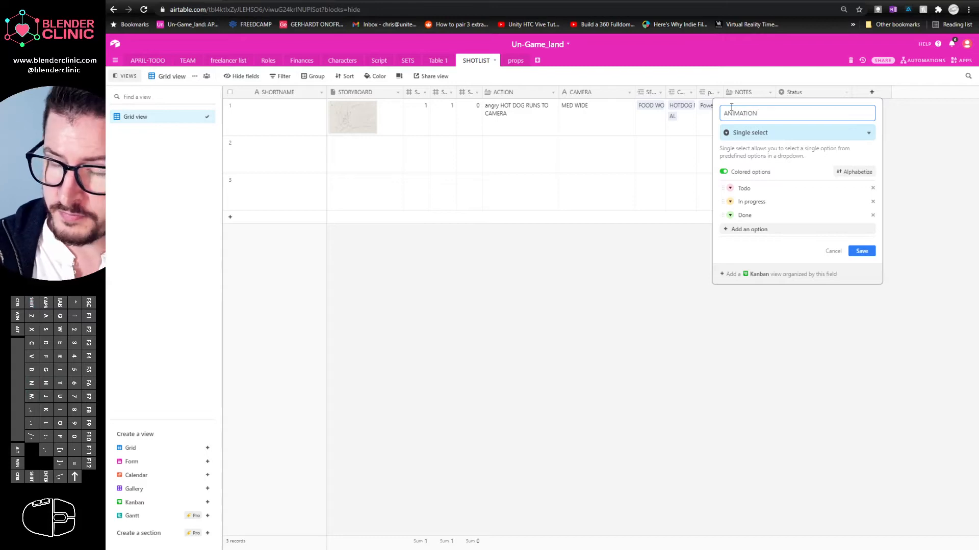
key("Return")
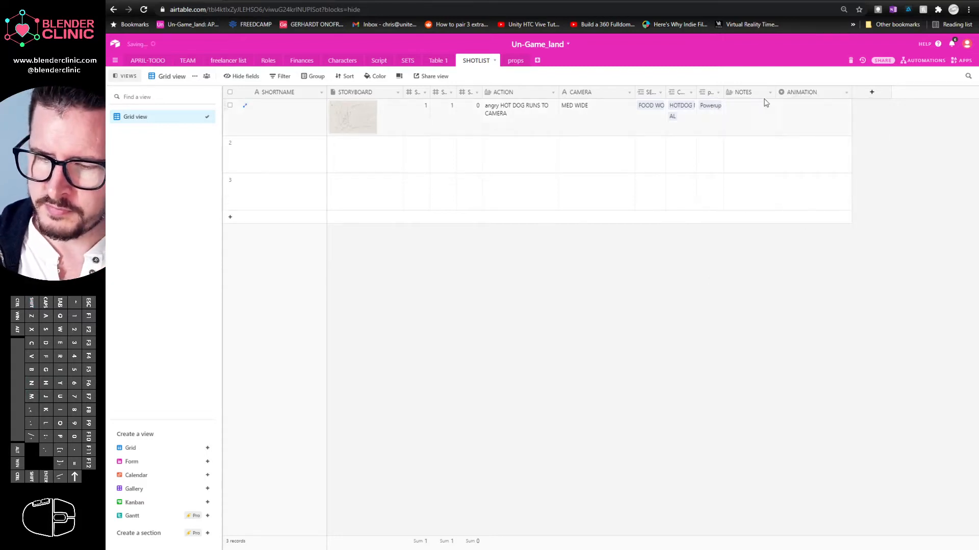
double_click(826, 107)
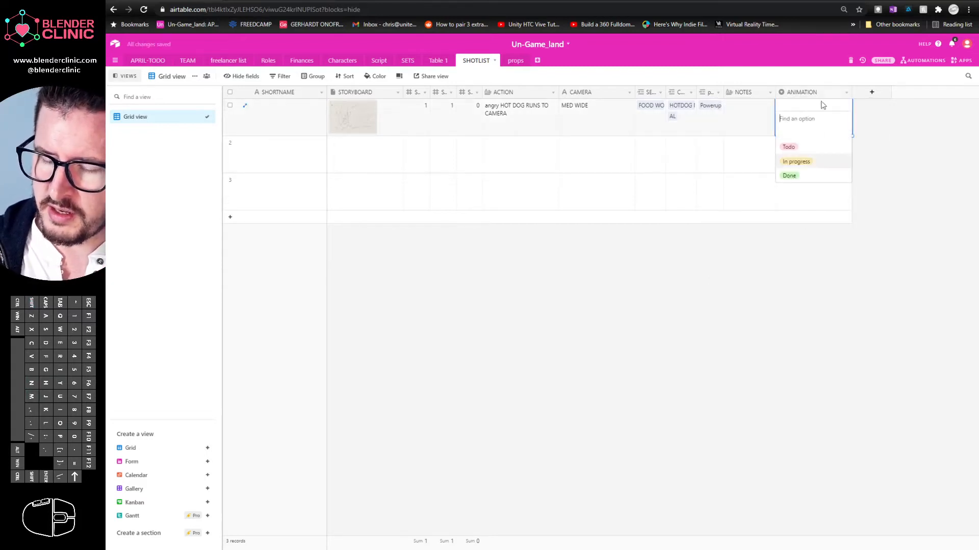
Step: Open the ANIMATION field's type settings and look at the color choices for the Todo option
left_click(844, 94)
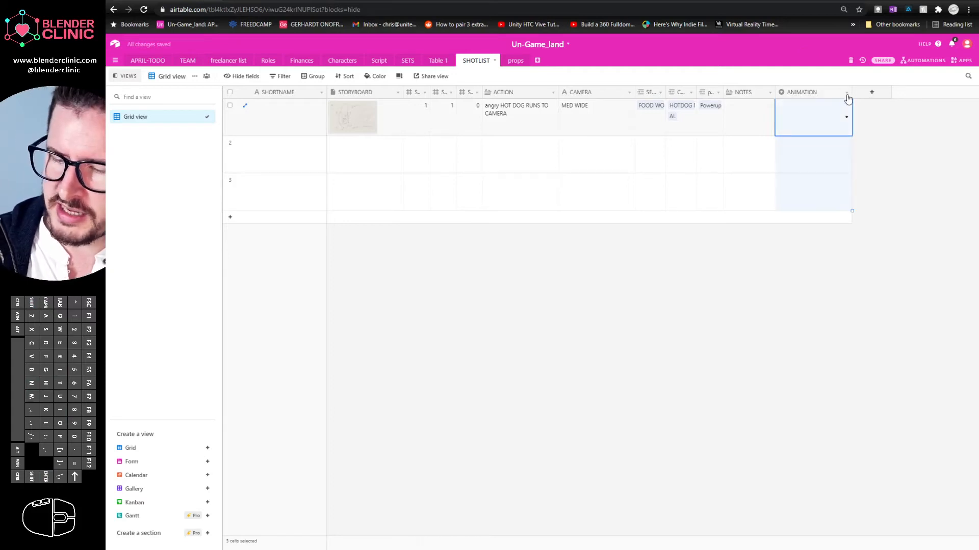
left_click(846, 93)
left_click(808, 105)
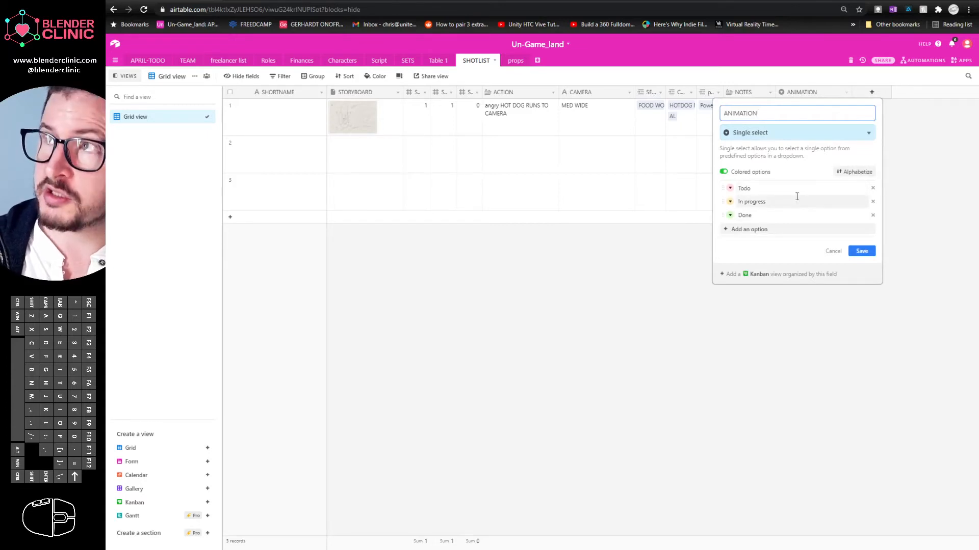
left_click(747, 188)
left_click_drag(757, 188, 729, 194)
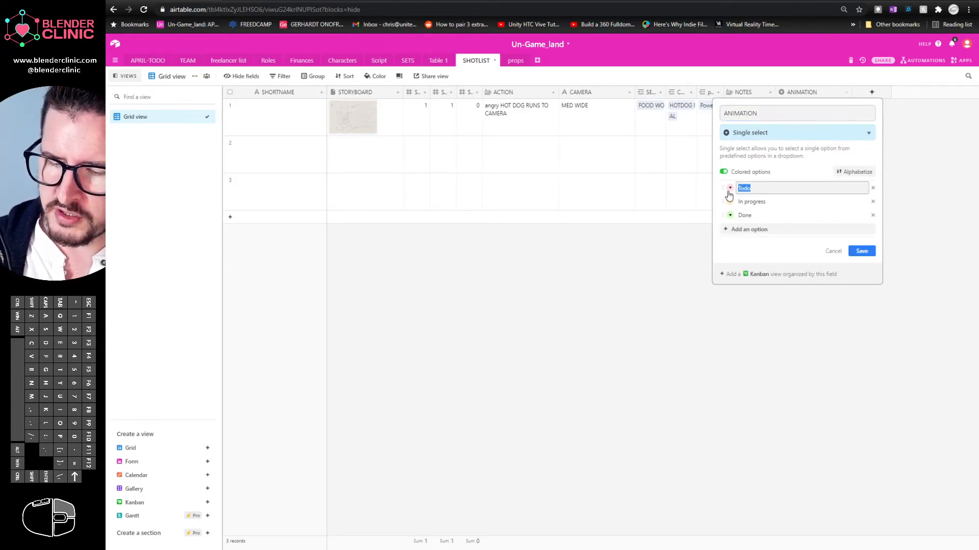
left_click(730, 188)
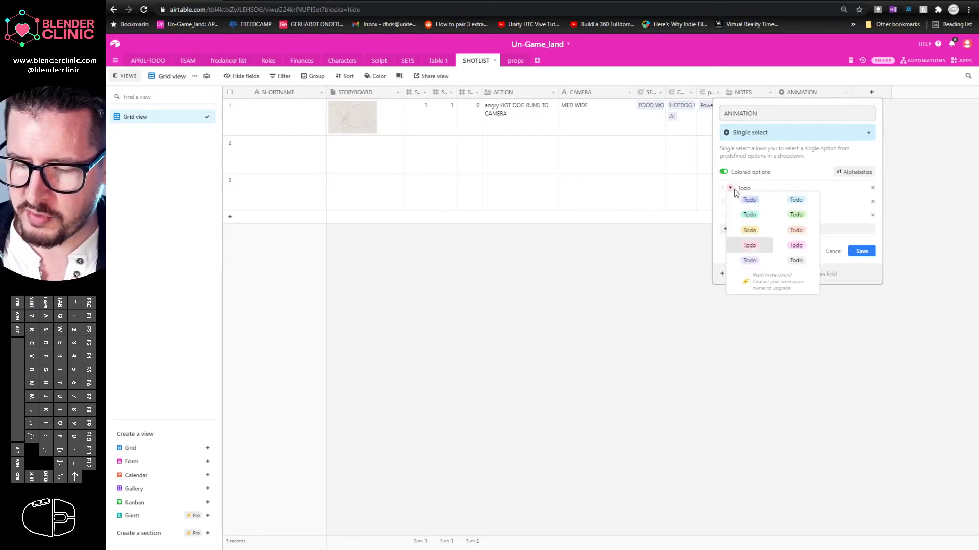
left_click(803, 181)
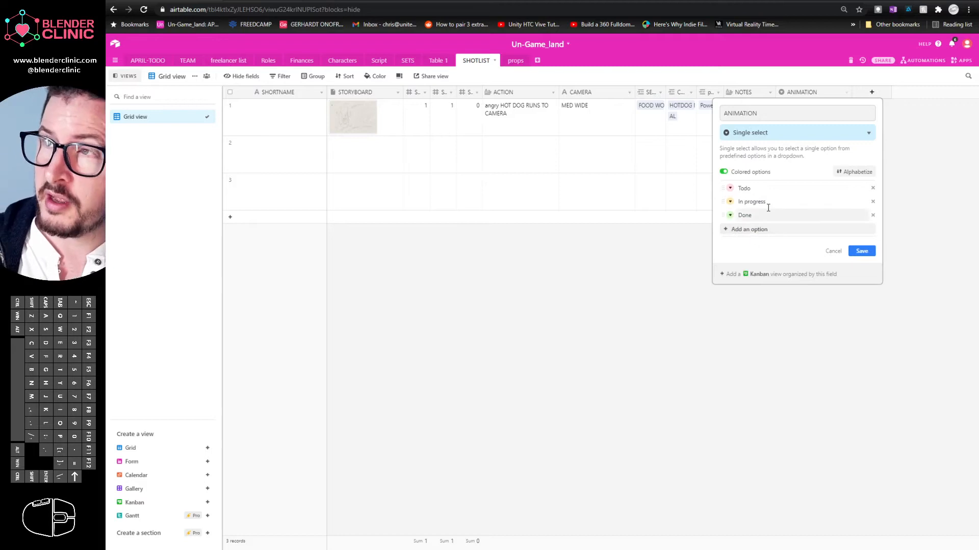
Step: Add an option named ISSUE with a light gray color to the ANIMATION field and save the field
left_click(740, 229)
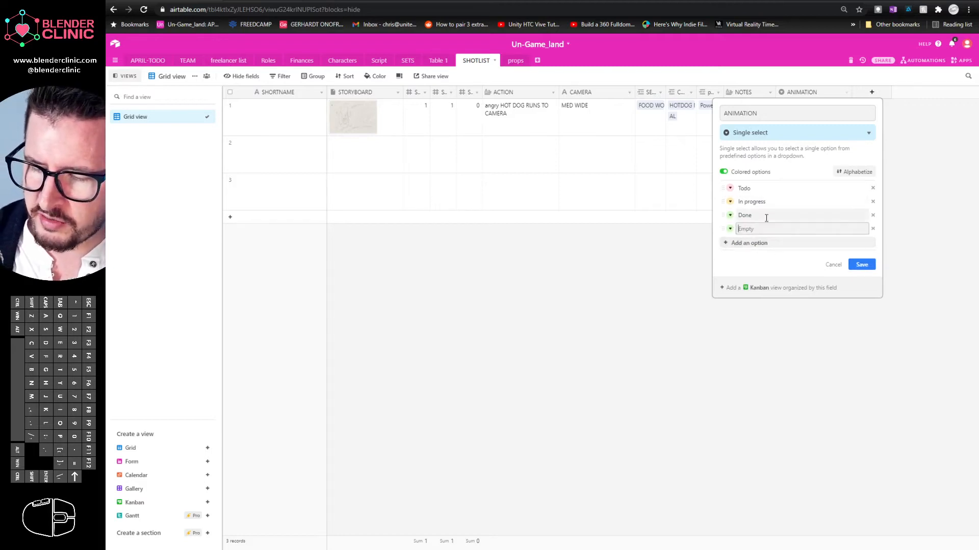
type("ISSUE")
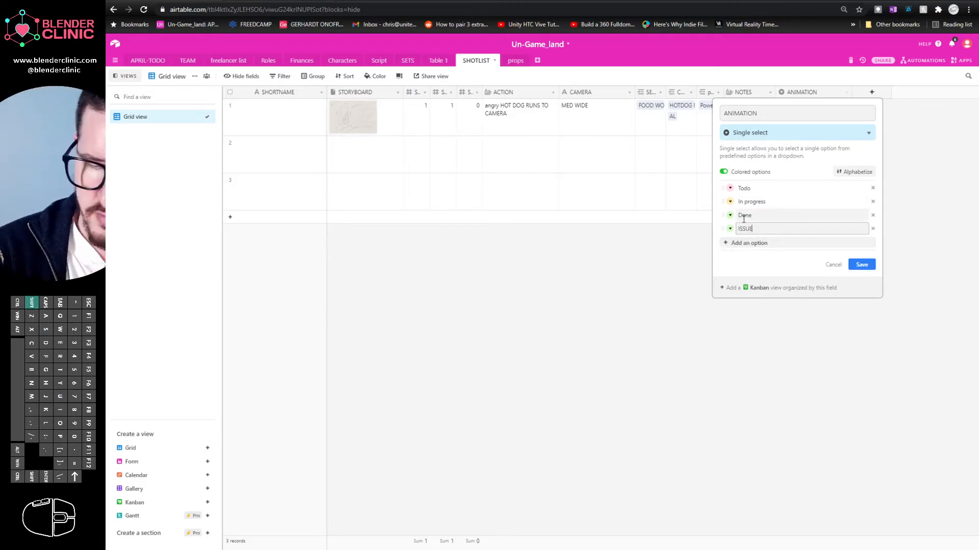
left_click(730, 229)
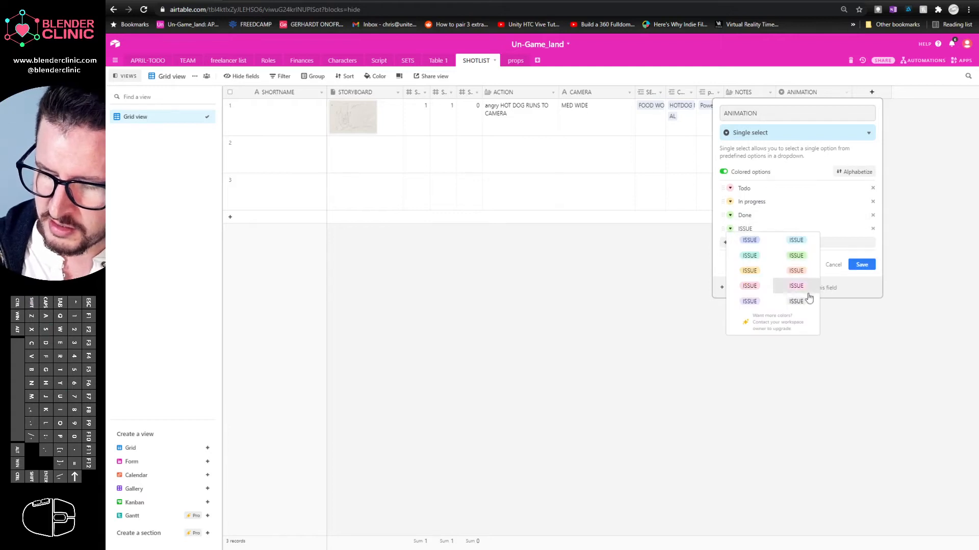
left_click(804, 309)
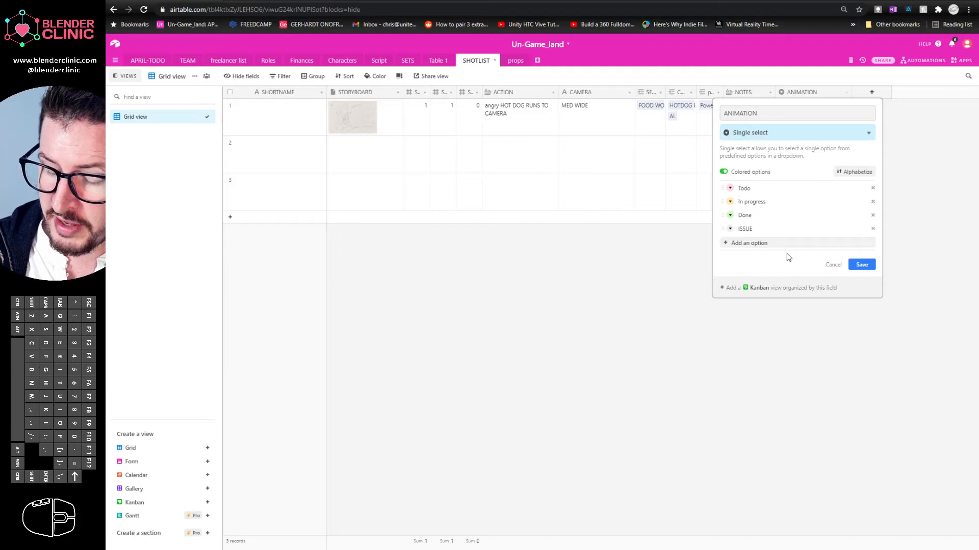
left_click(862, 265)
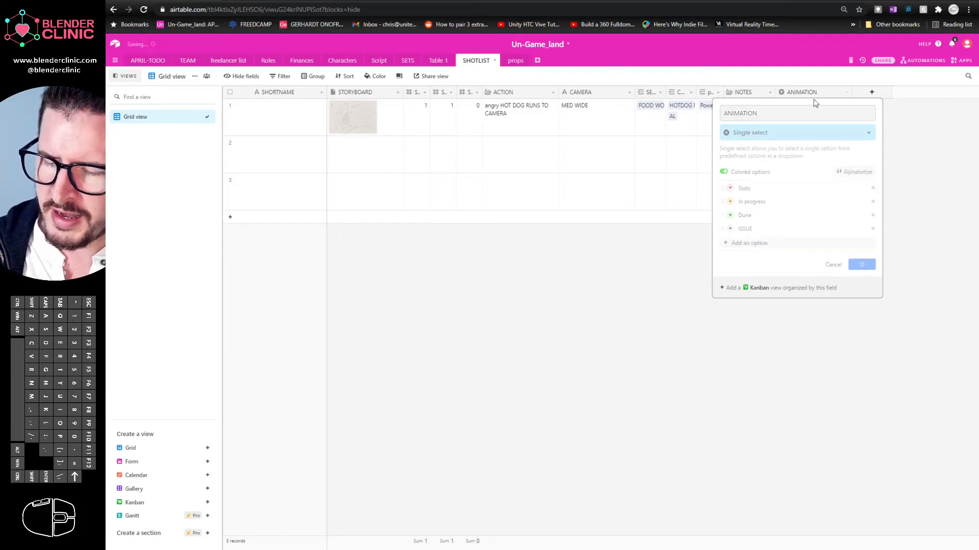
Step: Set the first shot's ANIMATION status to Todo and change it to Done
left_click(817, 112)
left_click(844, 117)
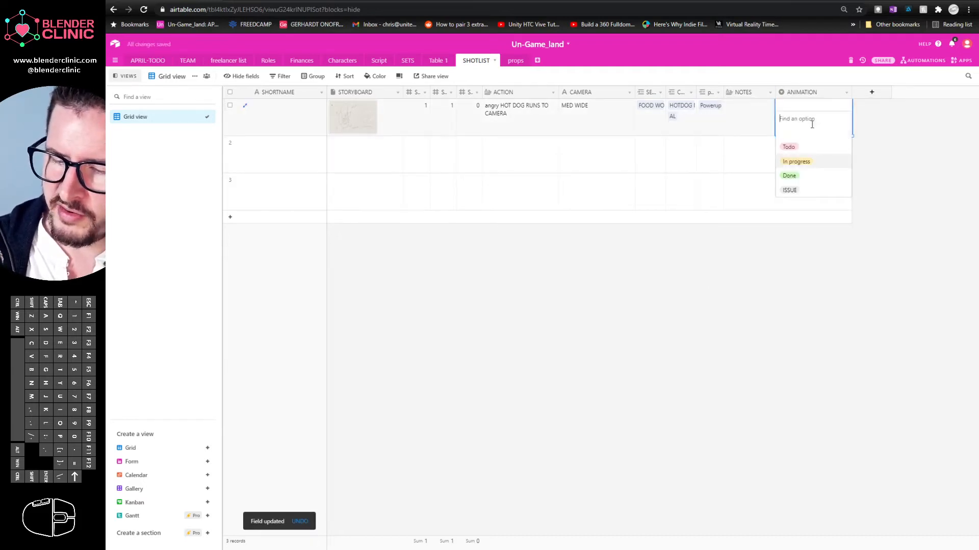
left_click(819, 148)
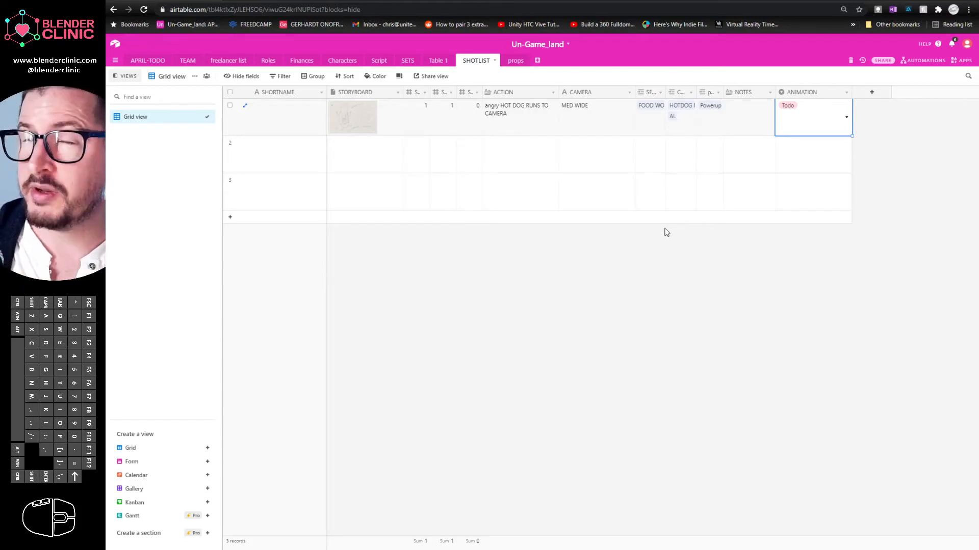
left_click(846, 117)
left_click(822, 179)
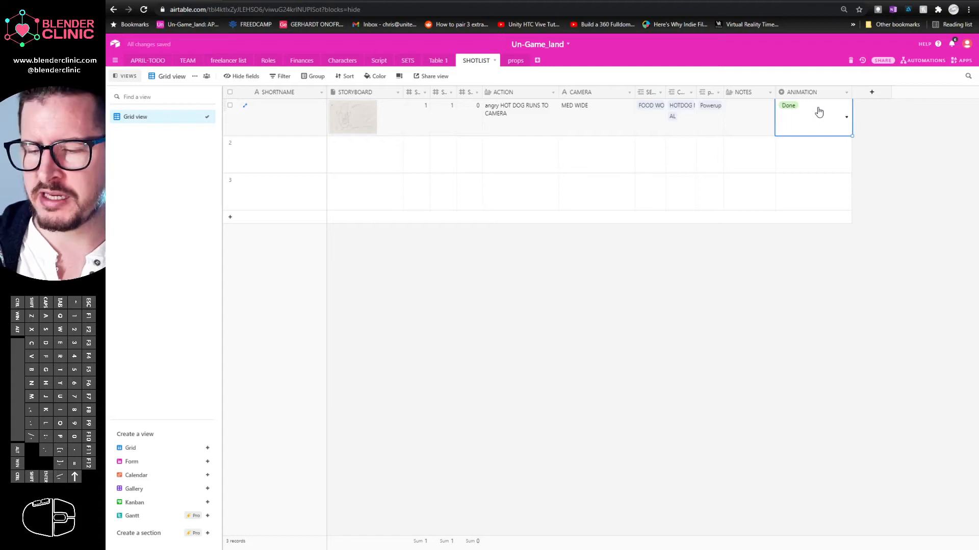
Step: Duplicate the ANIMATION field together with its cell contents
left_click(871, 92)
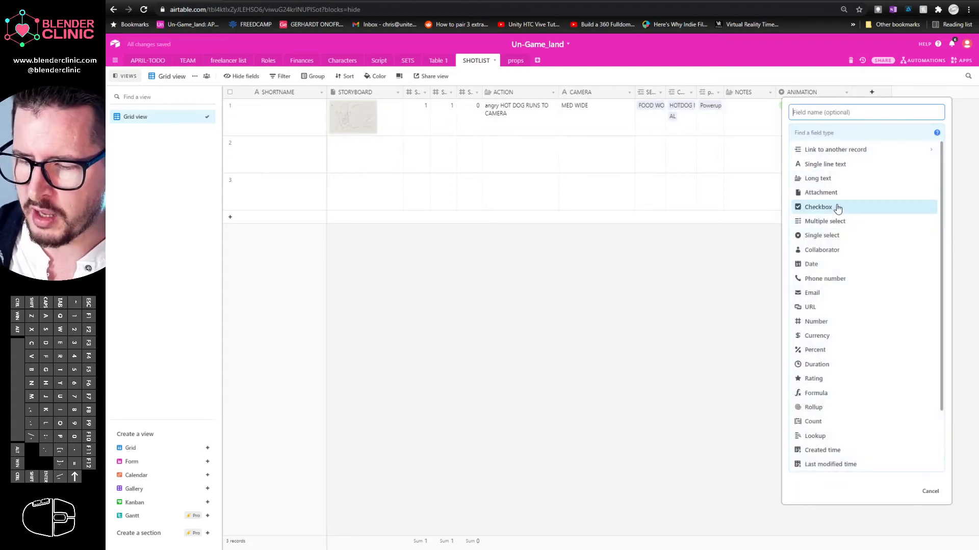
right_click(818, 94)
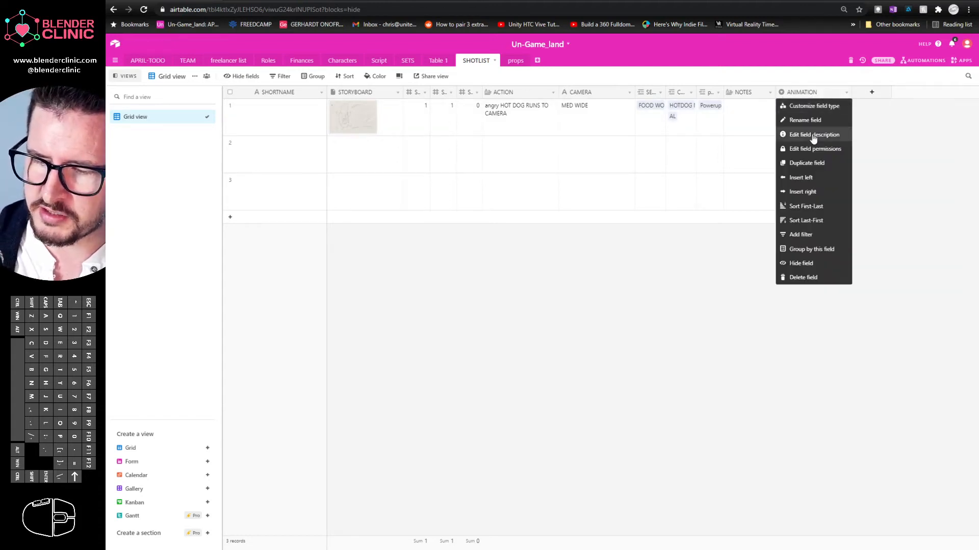
left_click(816, 163)
left_click_drag(585, 310, 489, 298)
left_click(478, 294)
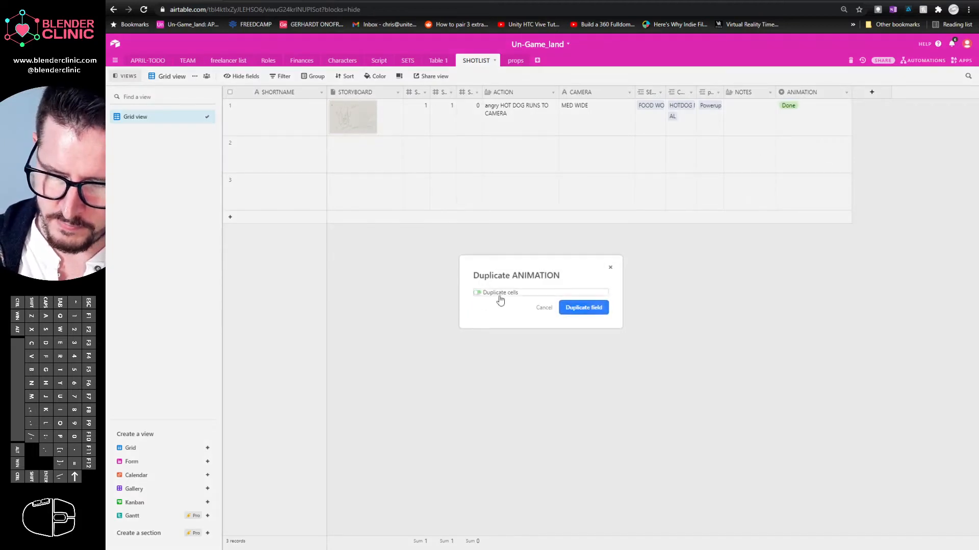
left_click(478, 295)
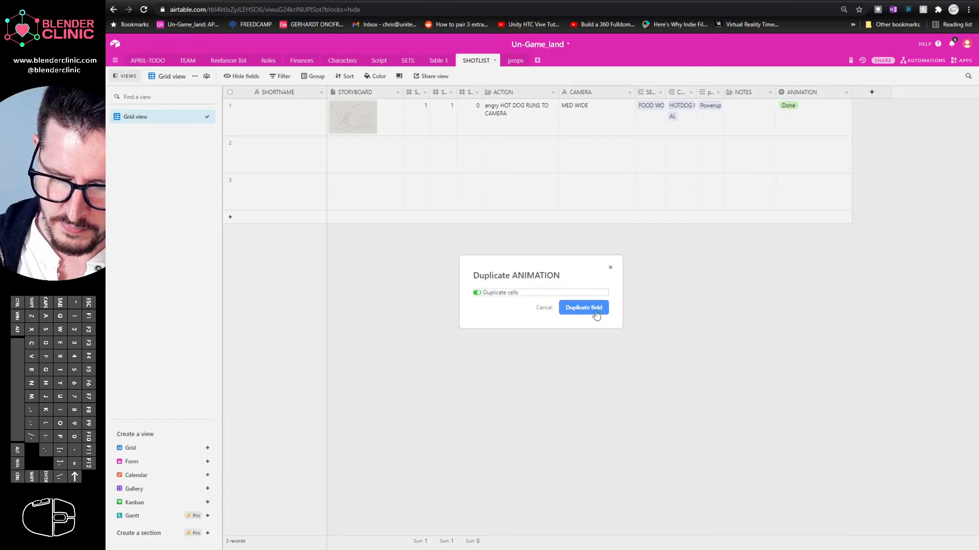
left_click(571, 308)
Step: Rename the duplicated ANIMATION field as RENDER and narrow the ANIMATION column
double_click(893, 94)
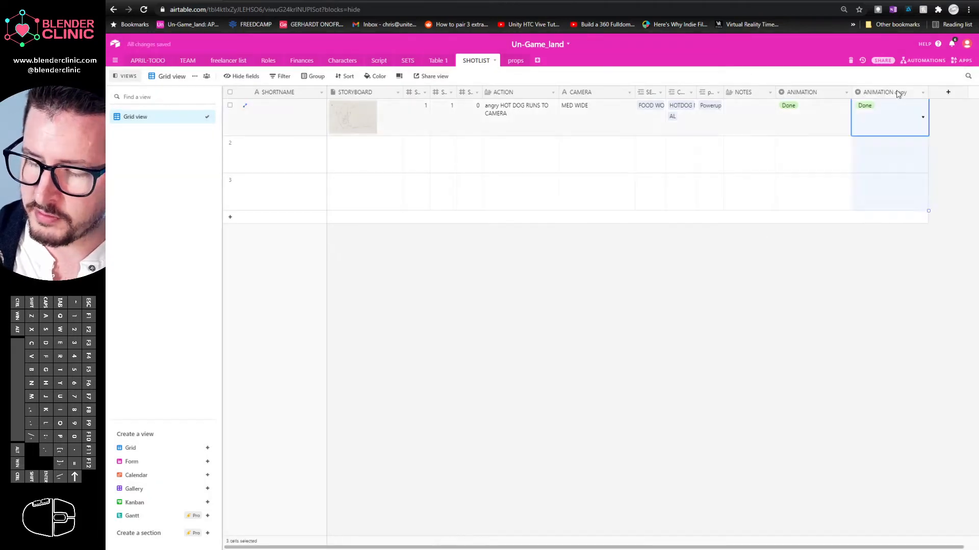
type("RENDER")
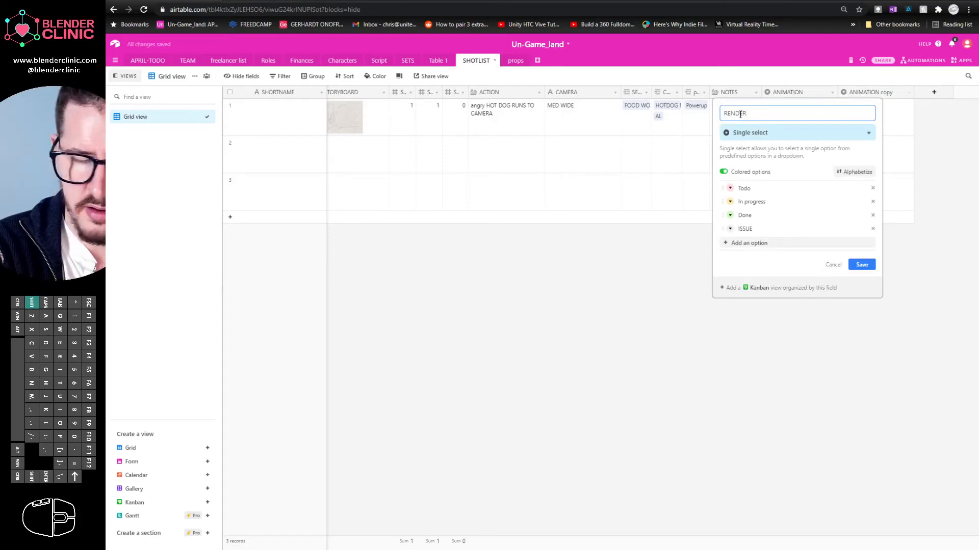
key("Return")
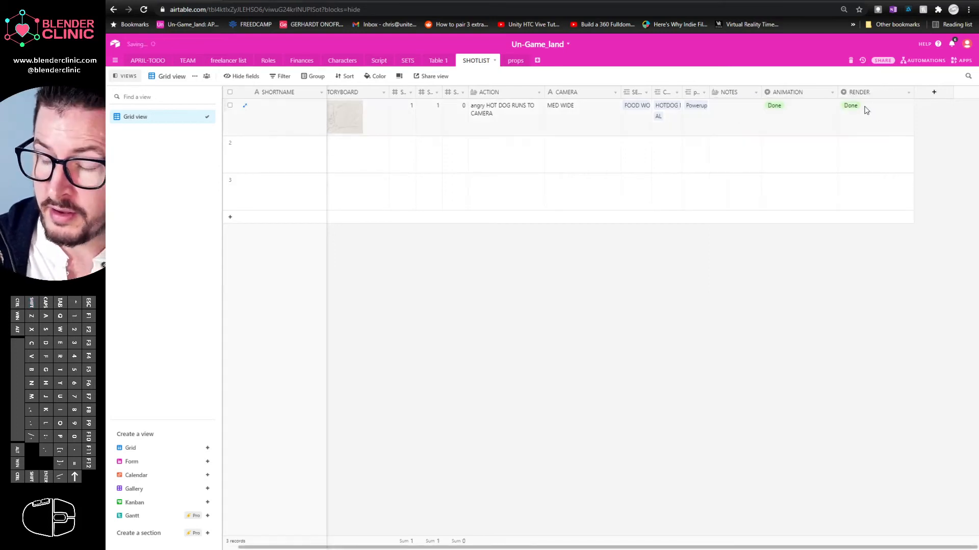
left_click_drag(838, 93, 804, 99)
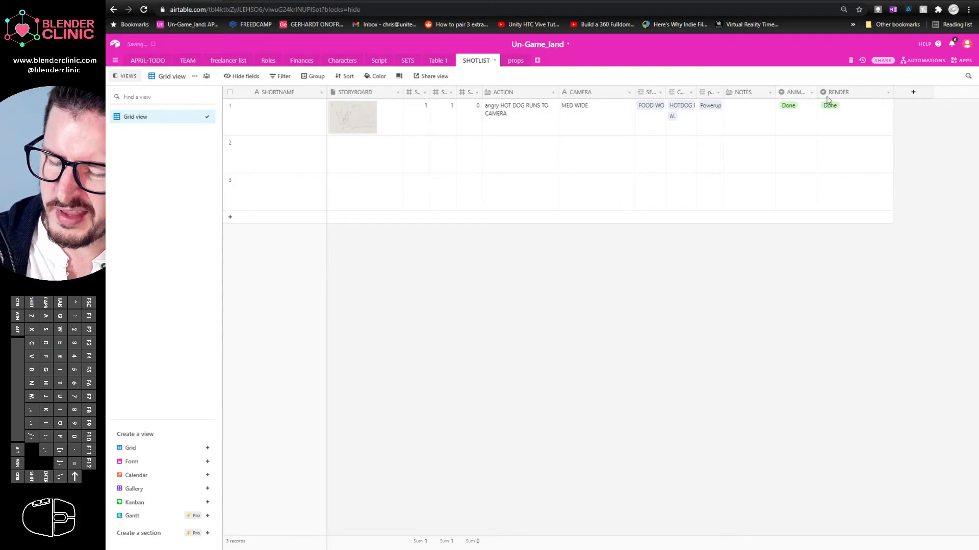
Step: Set the first shot's RENDER status to Todo
left_click(839, 112)
left_click(886, 121)
left_click(846, 148)
left_click(885, 120)
left_click(794, 243)
left_click(793, 111)
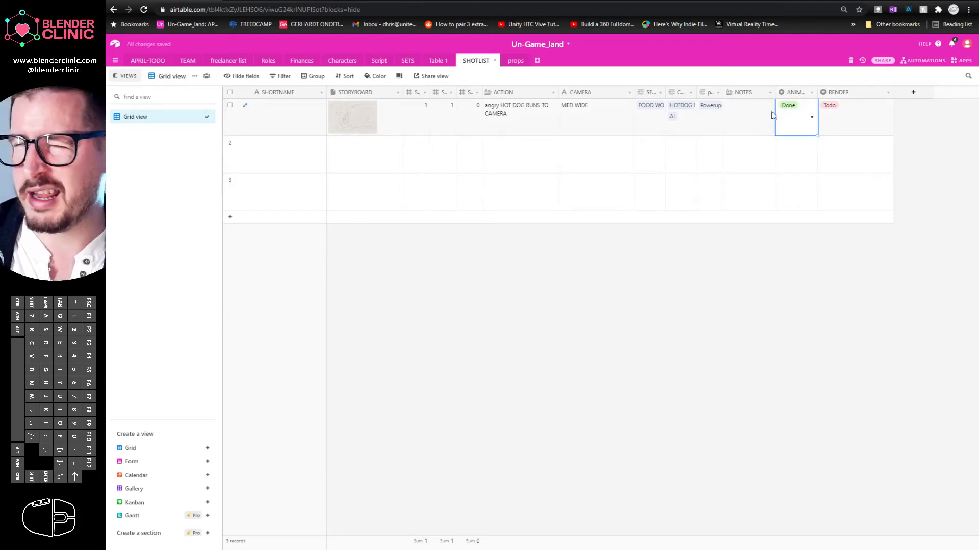
Step: Set the first shot's RENDER status to In progress and change it to Done
left_click(883, 119)
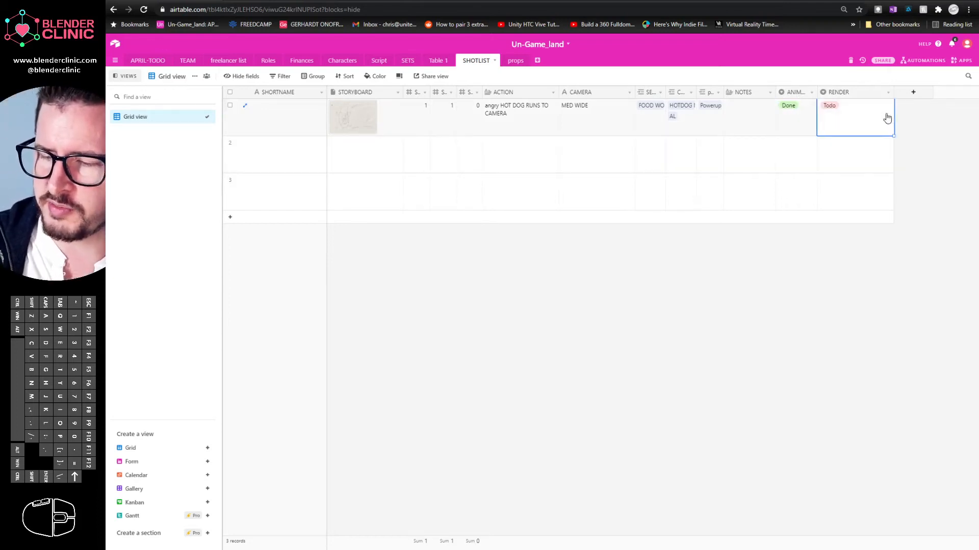
left_click(887, 118)
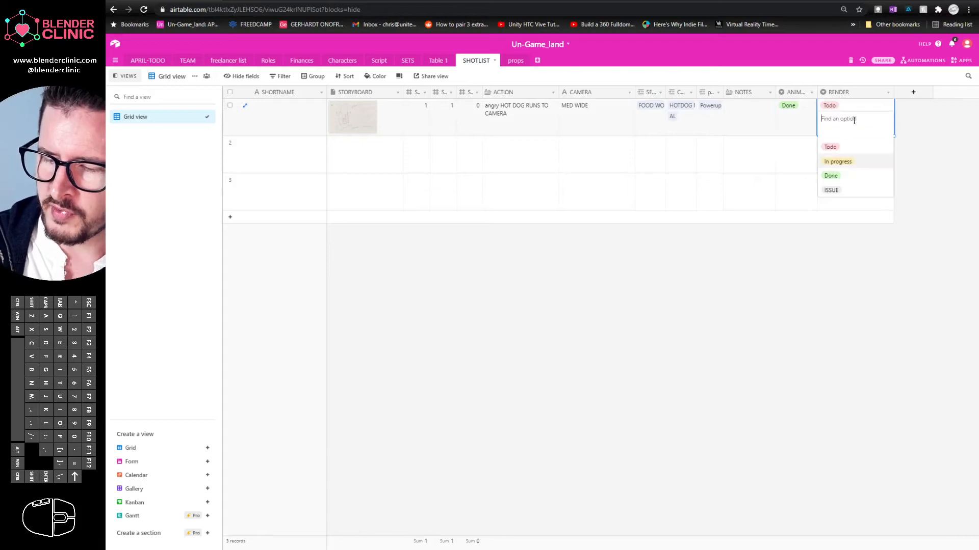
left_click(848, 162)
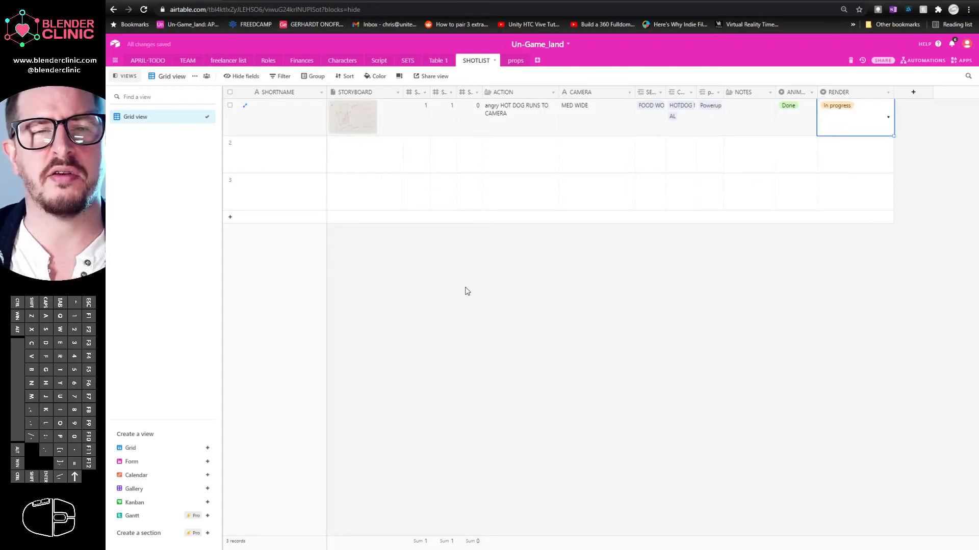
left_click(887, 118)
left_click(836, 175)
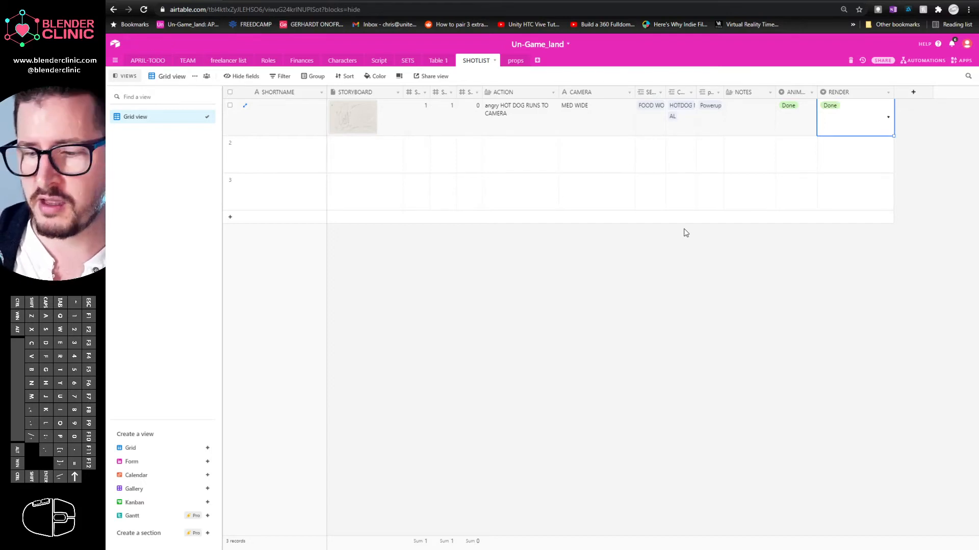
Step: Set the first shot's RENDER status to ISSUE and enter "RENDER BAD FRAME 10 UGLY" in its NOTES
left_click(883, 118)
left_click(844, 192)
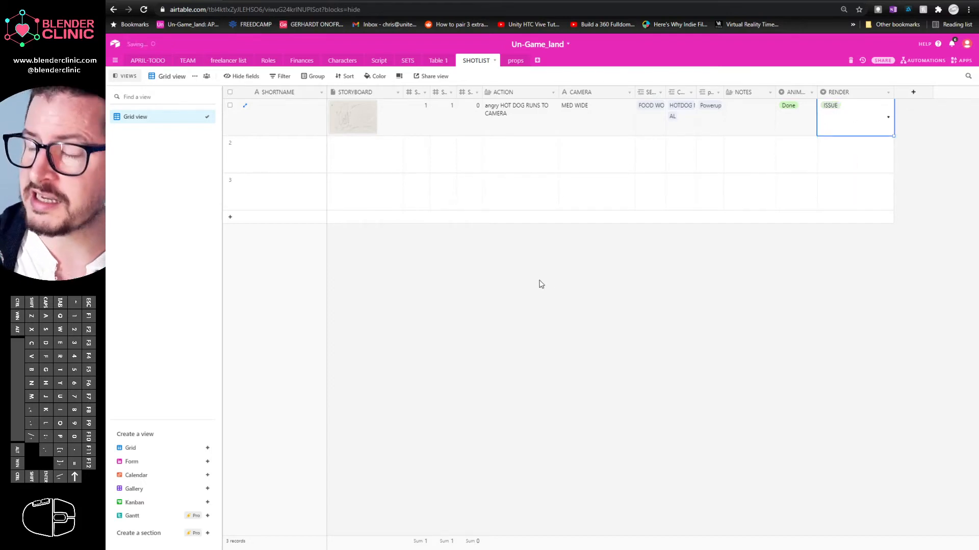
left_click(744, 93)
left_click(741, 114)
left_click(735, 109)
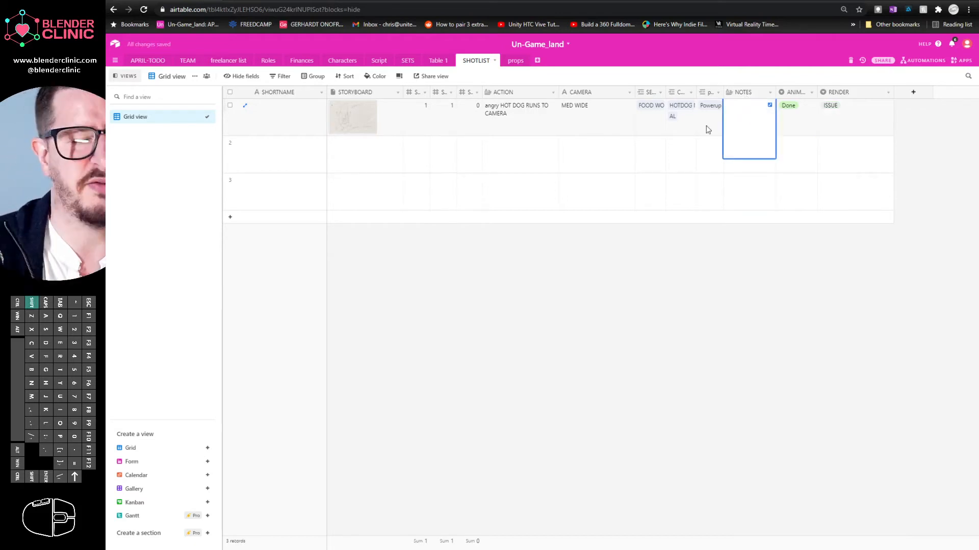
type("RENDER BAN")
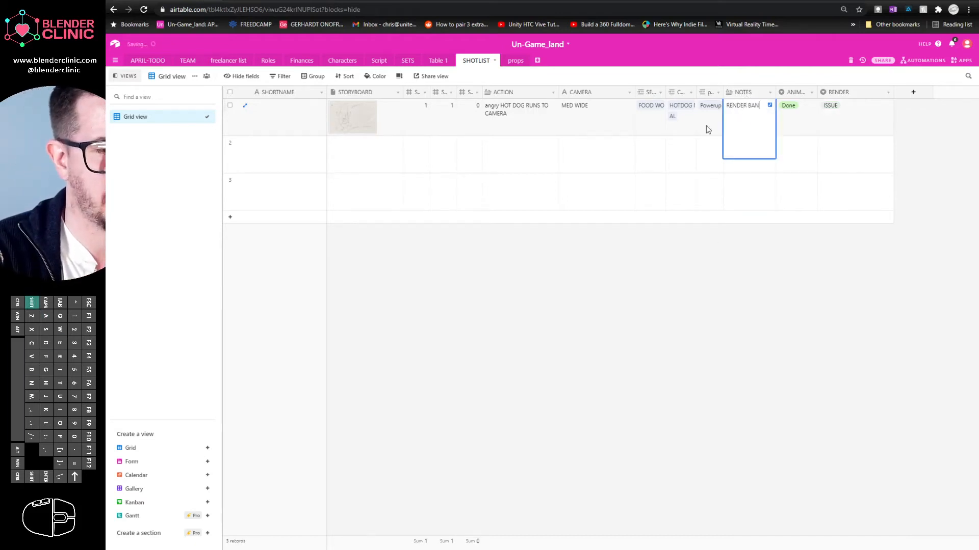
key("BackSpace")
type("D FRAME 10")
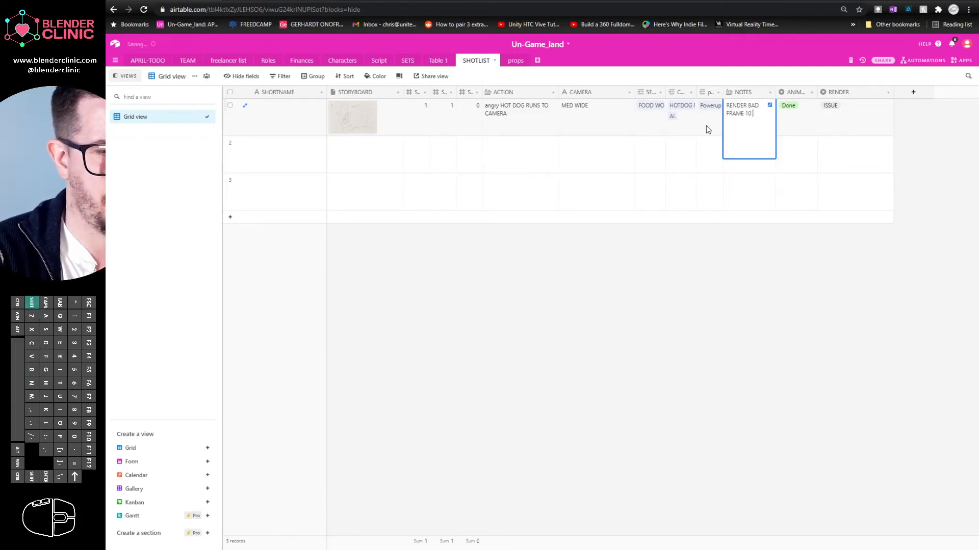
type(" UGLY")
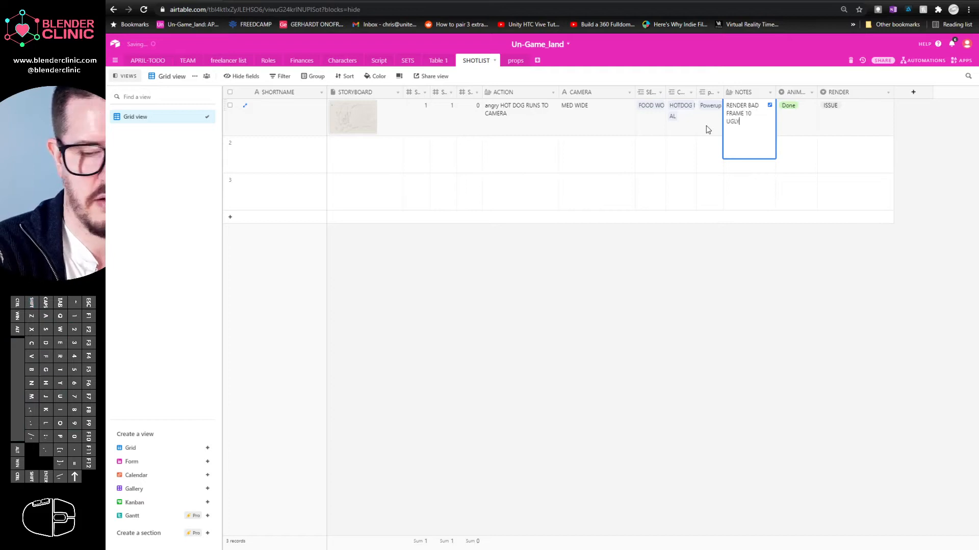
left_click(725, 276)
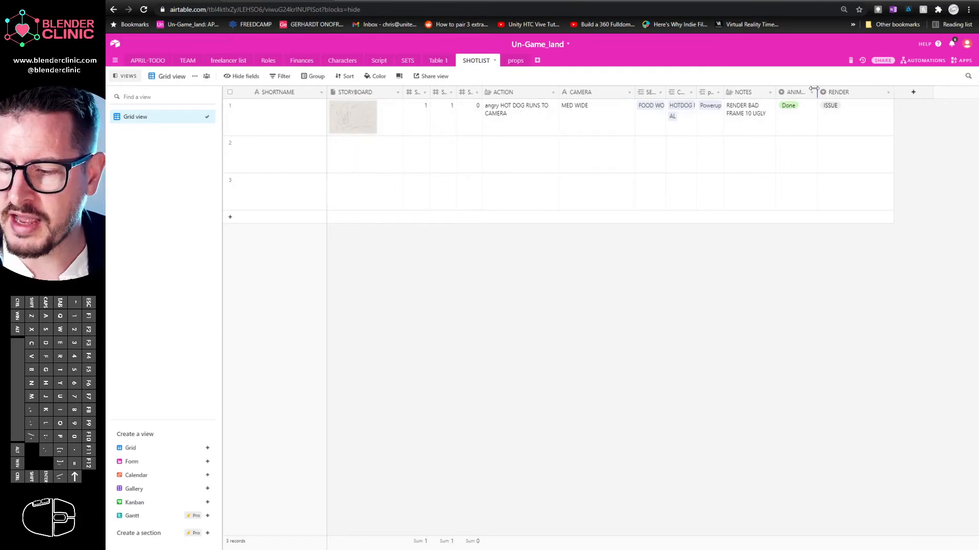
Step: Narrow the RENDER column and start a new field named DEADLINE with the Date type
left_click(835, 115)
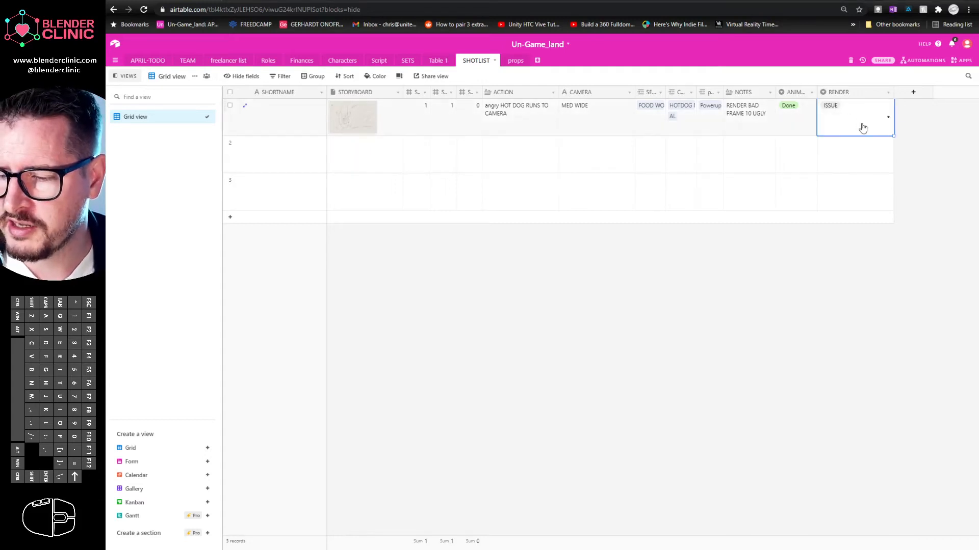
left_click_drag(893, 92, 858, 92)
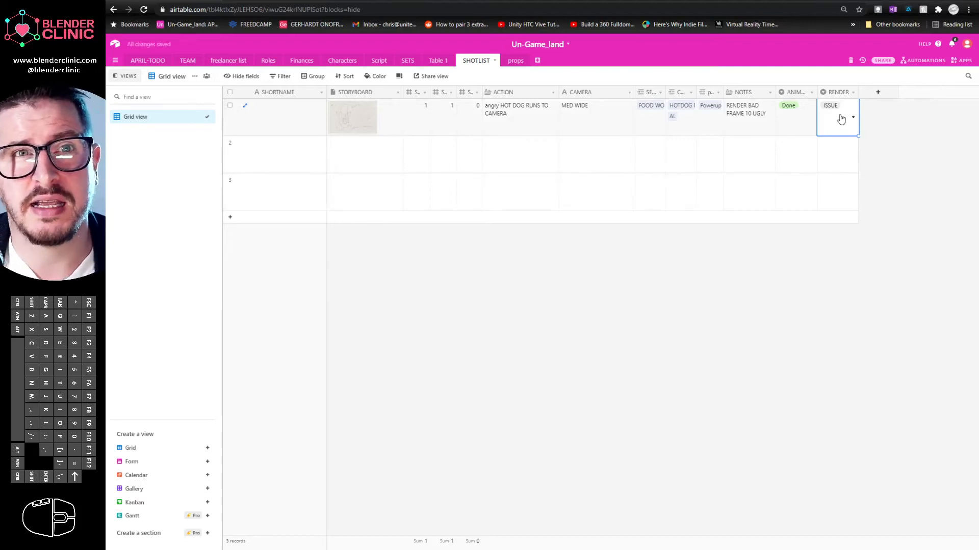
left_click(878, 93)
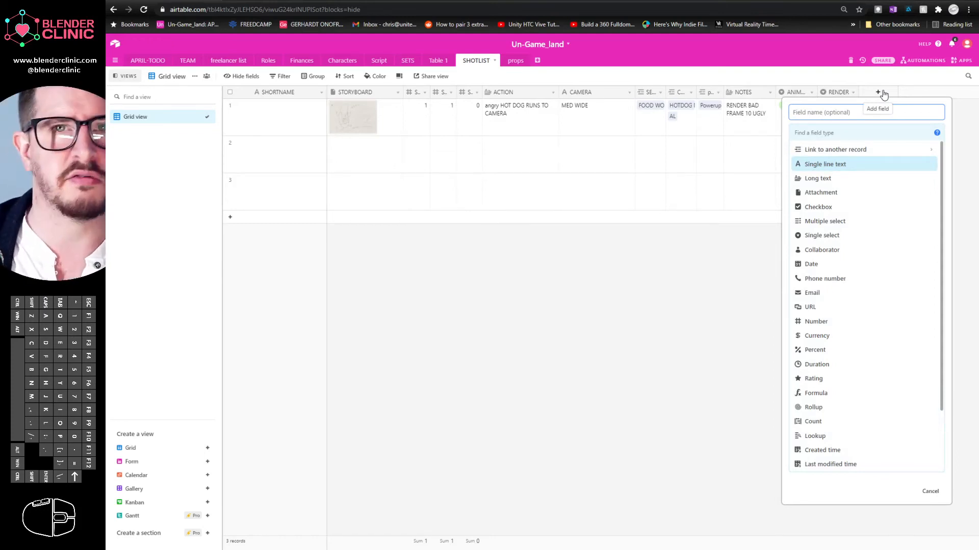
type("DEADLINE")
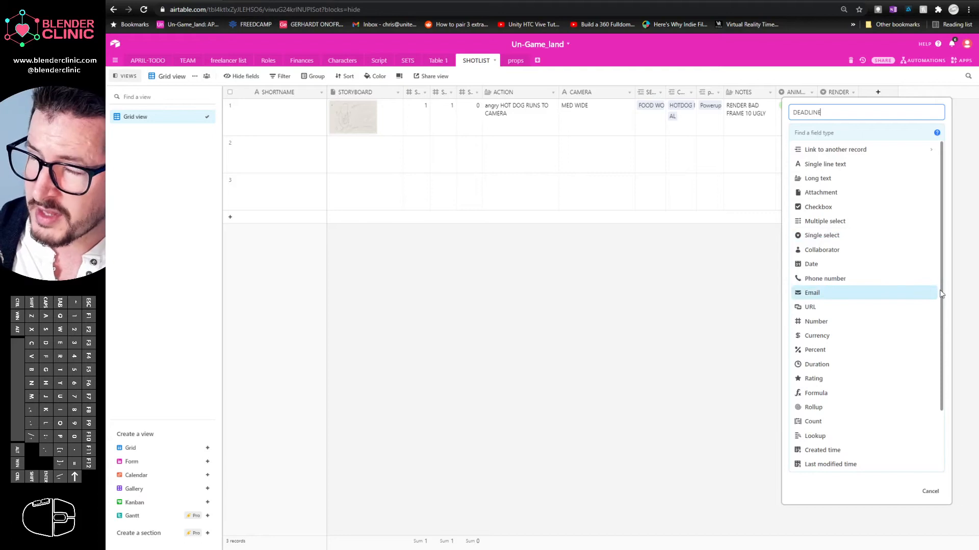
left_click_drag(941, 300, 941, 355)
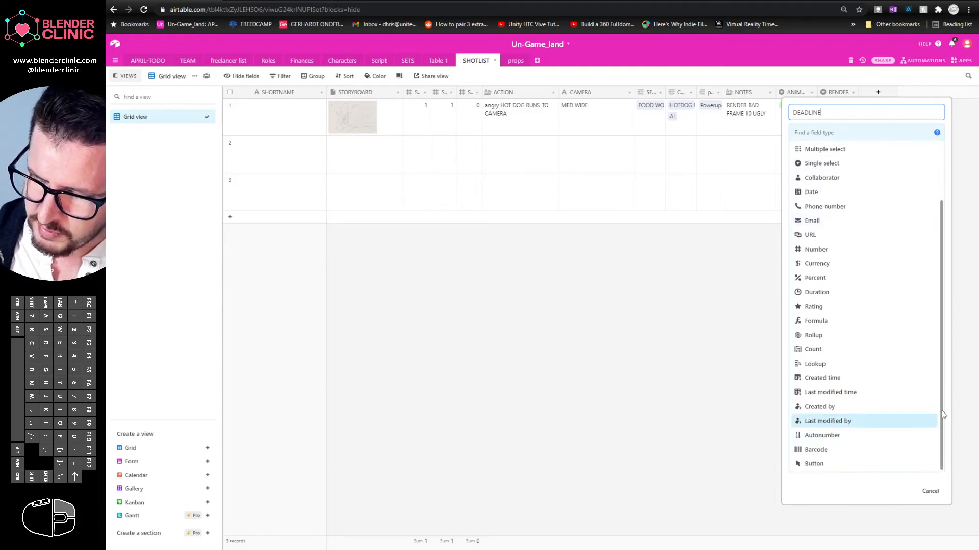
scroll(946, 400, "up", 2)
scroll(945, 399, "up", 3)
left_click(815, 255)
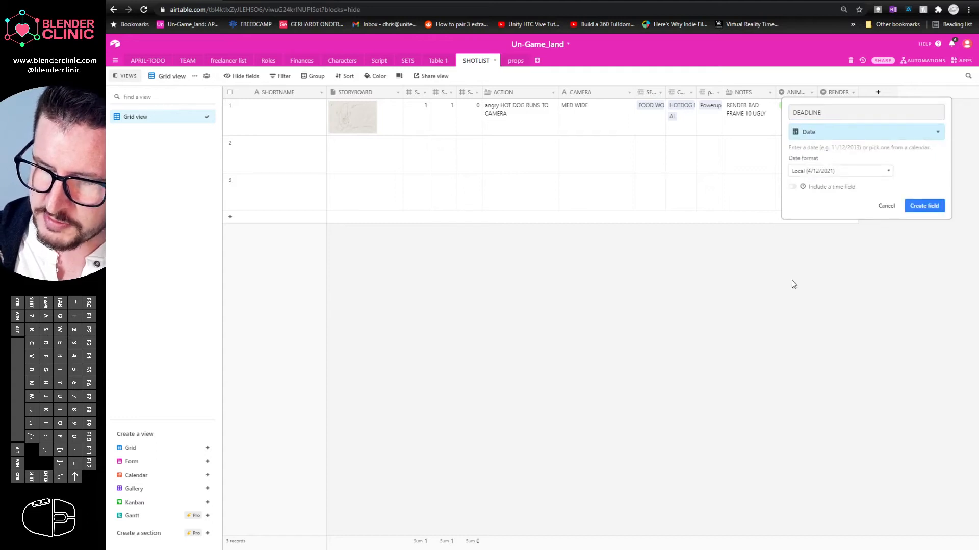
Step: Choose the Friendly date format for DEADLINE and create the field
left_click(842, 174)
left_click(856, 180)
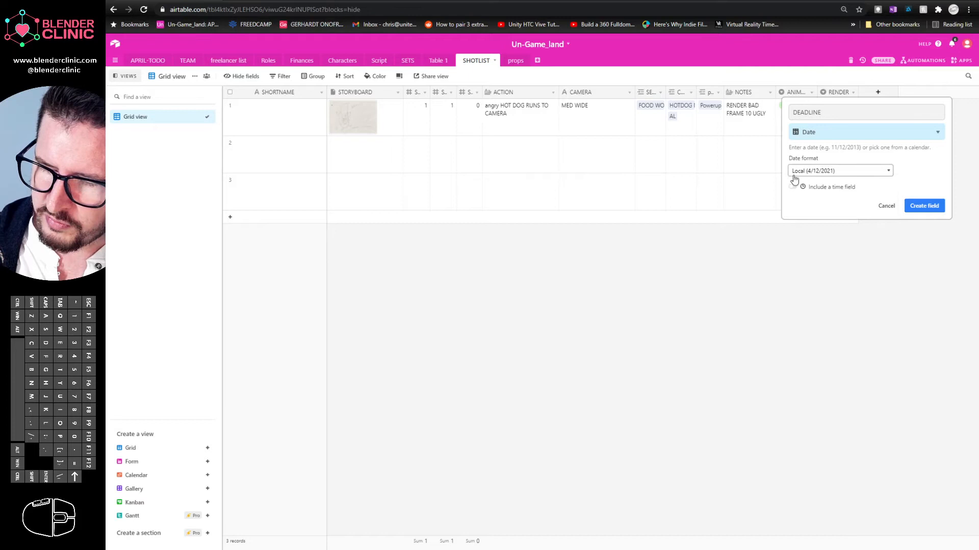
left_click(870, 172)
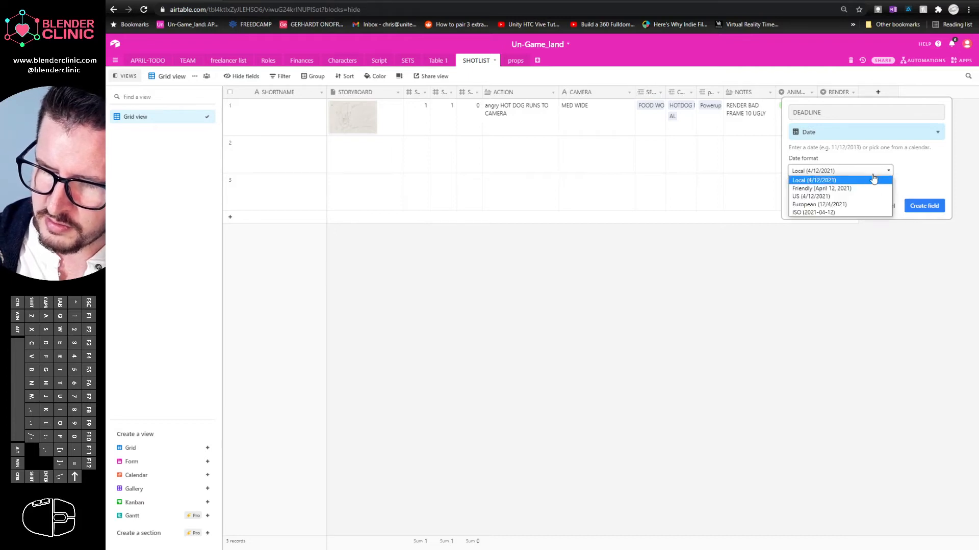
left_click(861, 188)
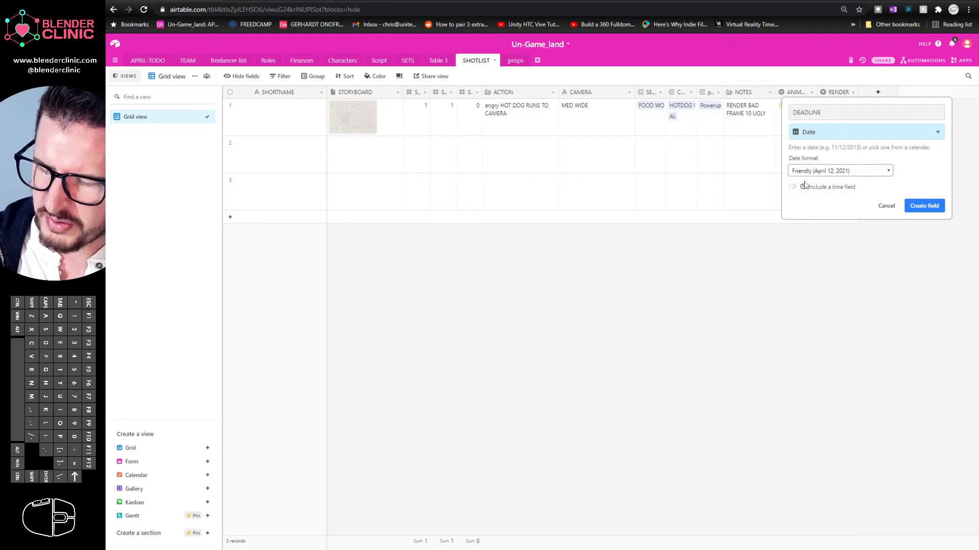
left_click(924, 206)
Step: Set the first shot's DEADLINE to April 30, 2021 and narrow the DEADLINE column
left_click(930, 126)
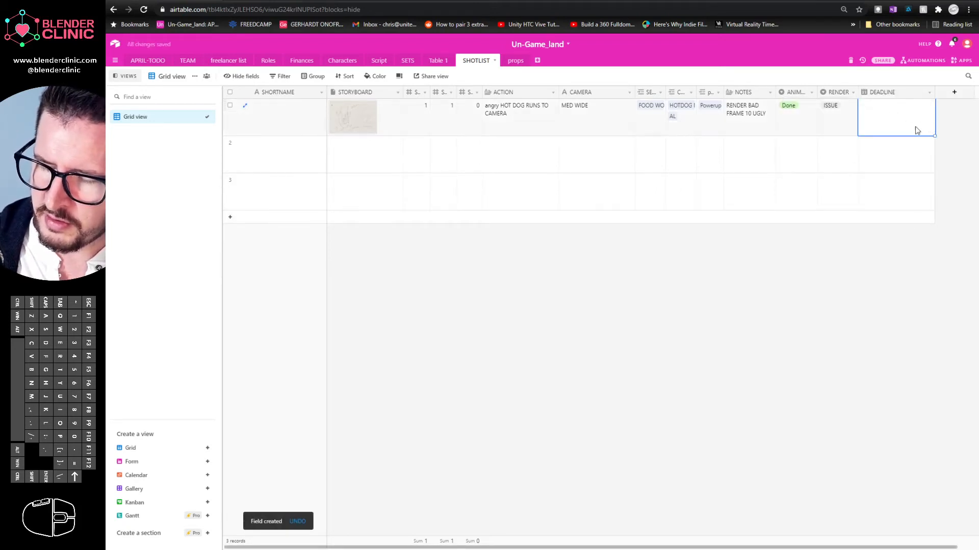
type("a")
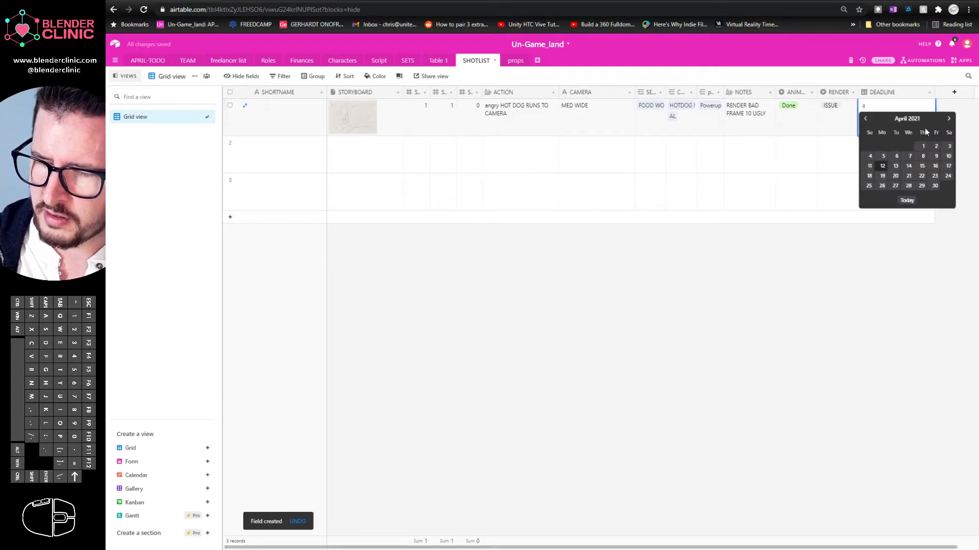
left_click(934, 186)
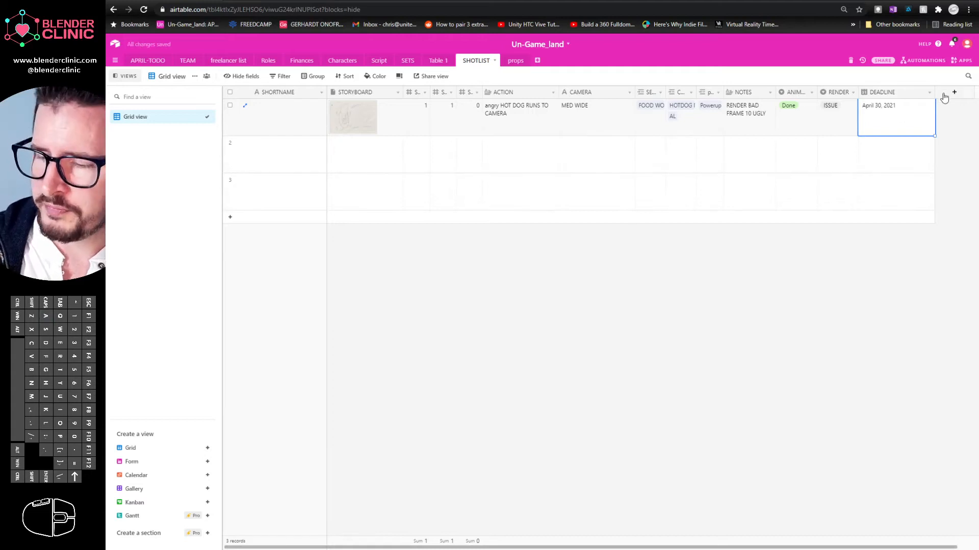
left_click_drag(937, 93, 925, 92)
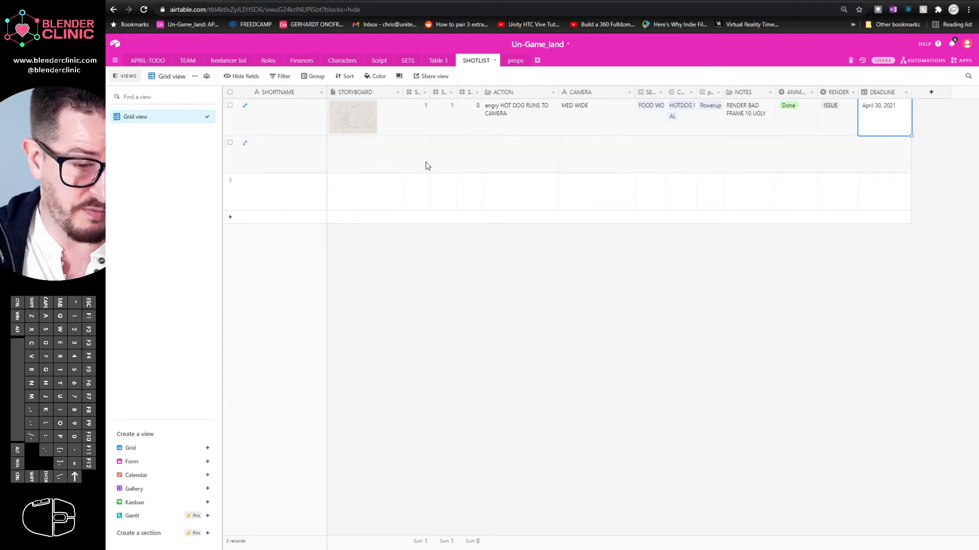
Step: Add a Collaborator field named LEAD after the DEADLINE field
left_click(931, 92)
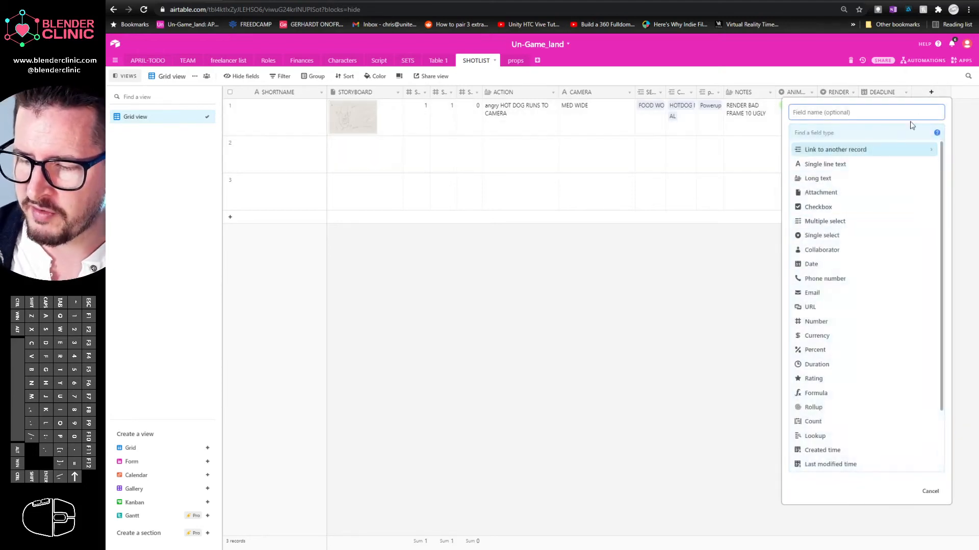
left_click(696, 293)
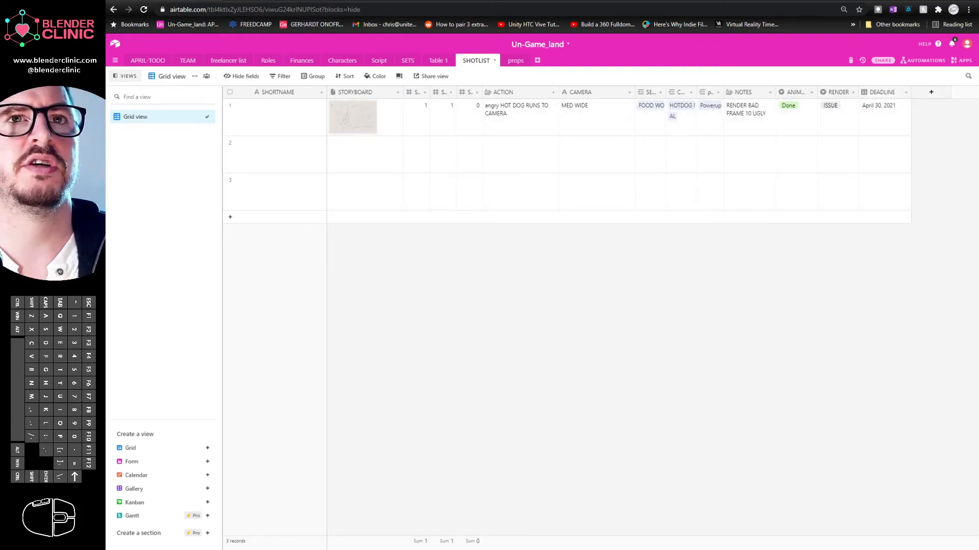
left_click(930, 92)
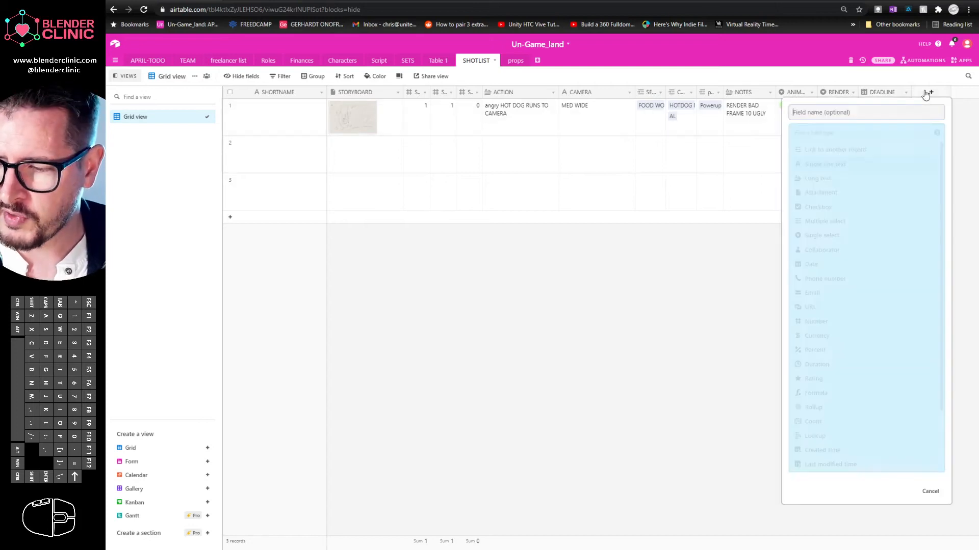
left_click(852, 251)
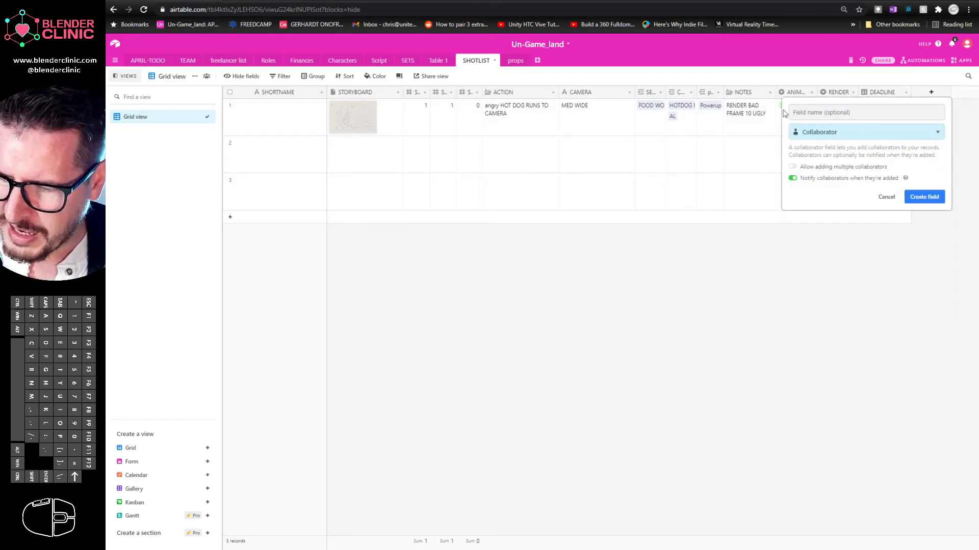
left_click(829, 111)
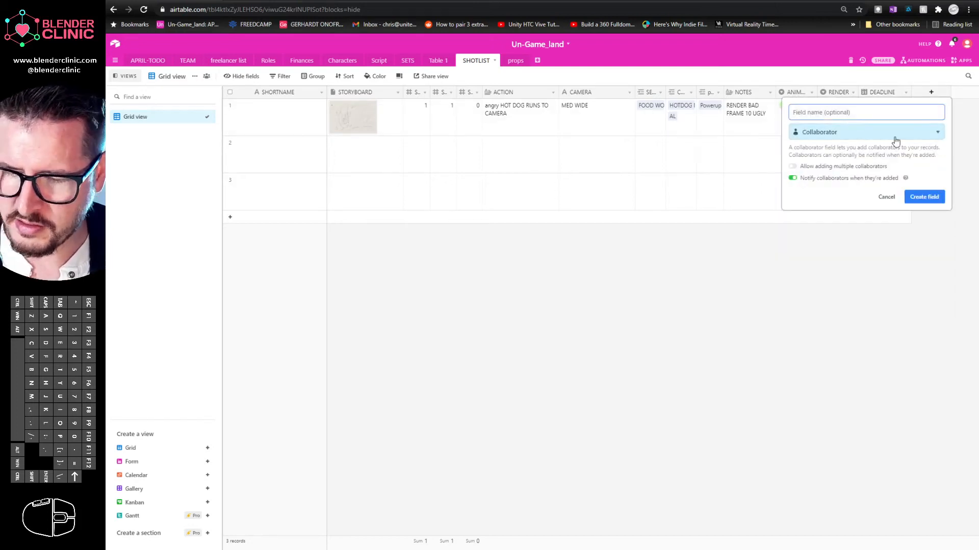
type("LEAD")
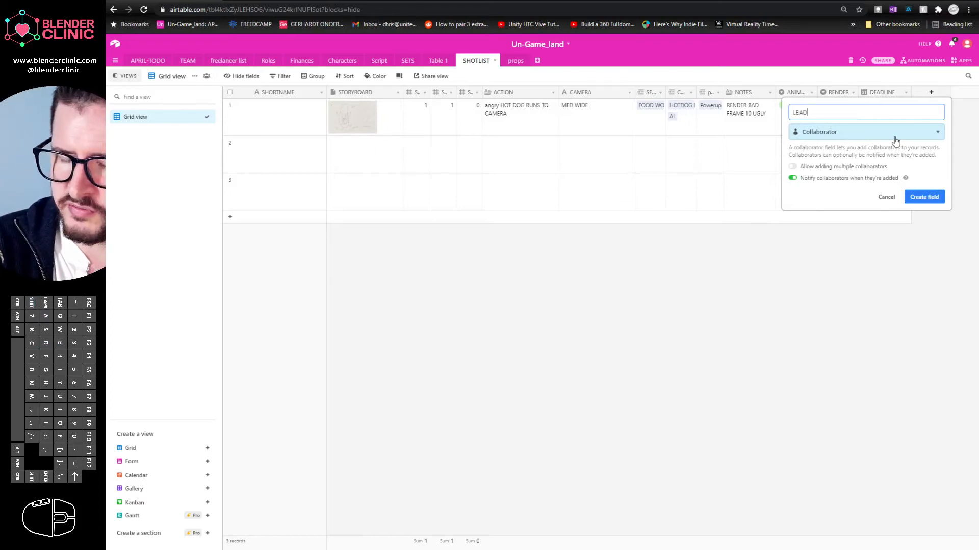
key("Return")
Step: Assign the first listed collaborator as the first shot's LEAD and narrow the LEAD column
left_click(933, 116)
left_click(933, 130)
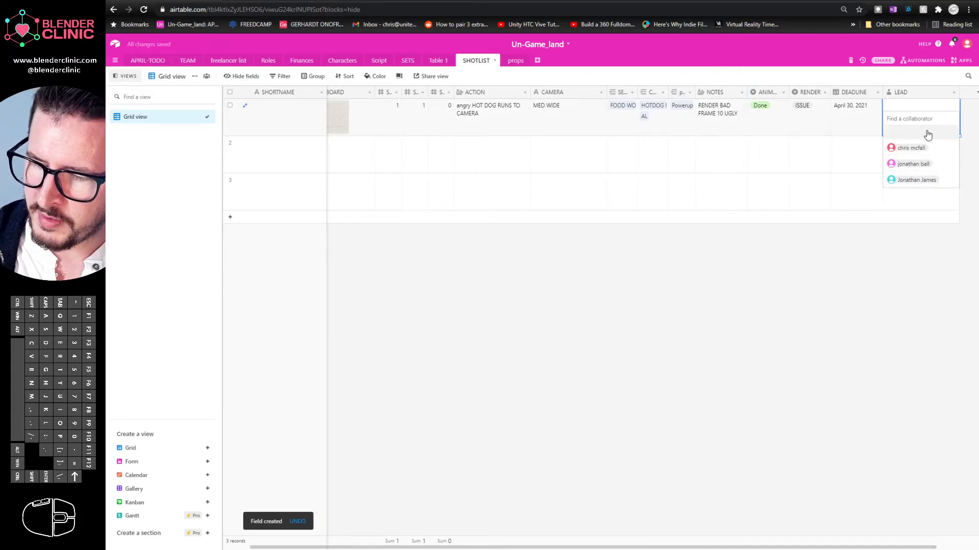
left_click(929, 153)
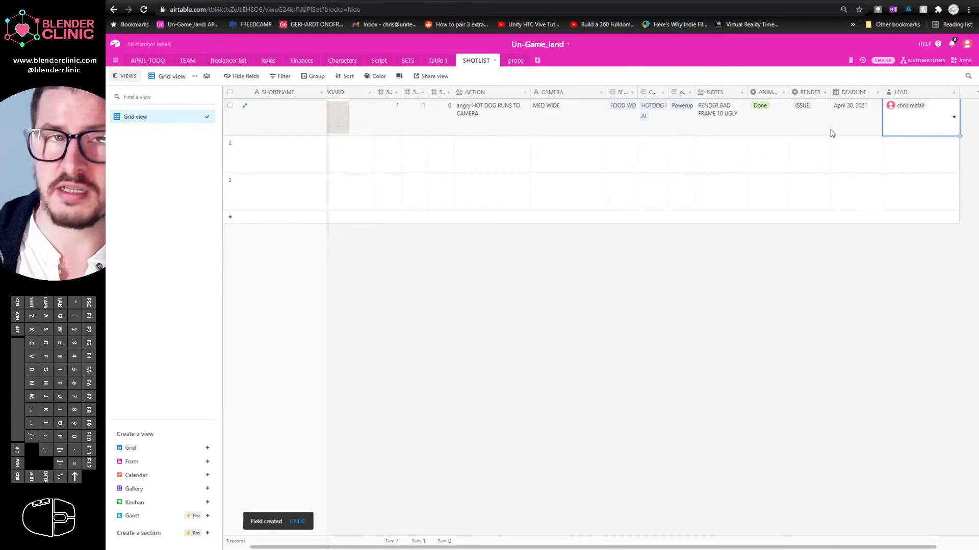
left_click(951, 93)
left_click_drag(959, 93, 945, 93)
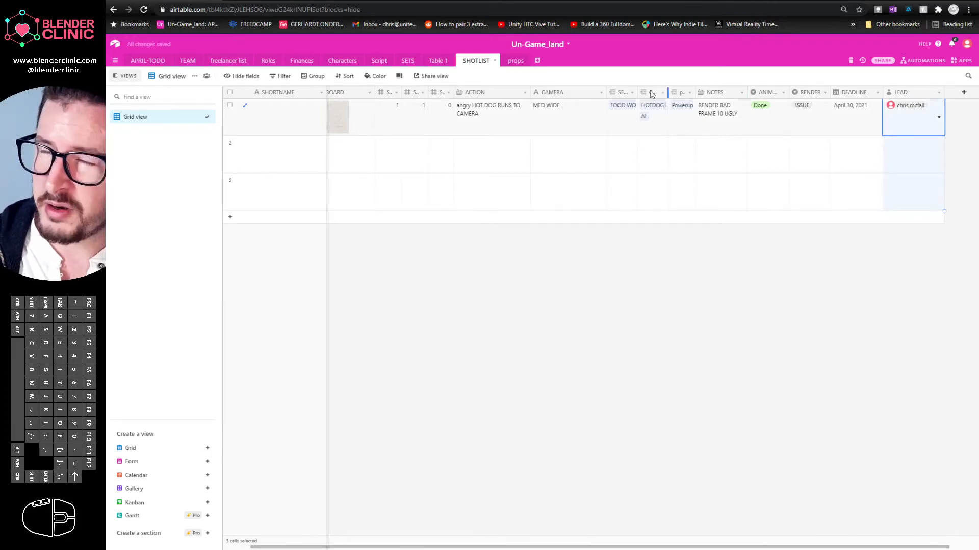
Step: Duplicate the RENDER field together with its cell contents
left_click(813, 97)
right_click(814, 97)
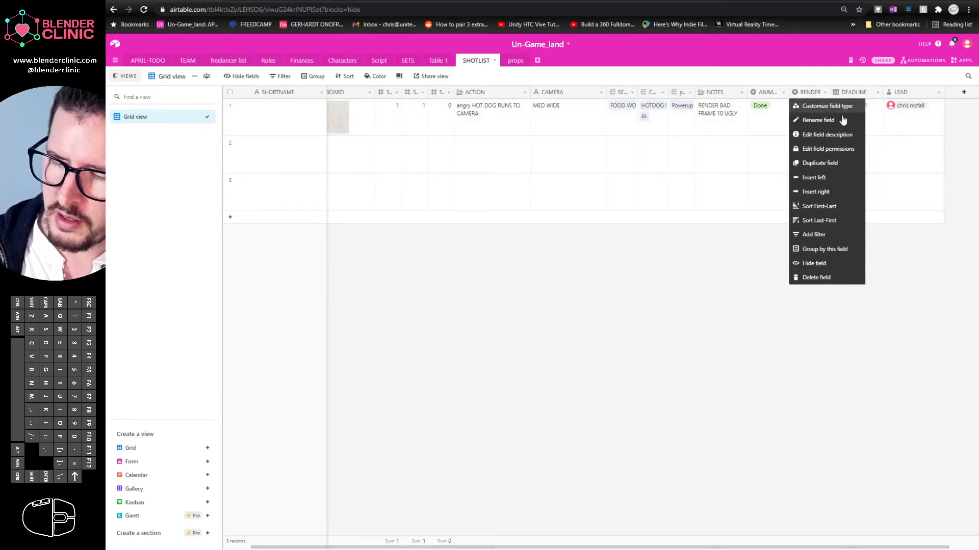
left_click(824, 163)
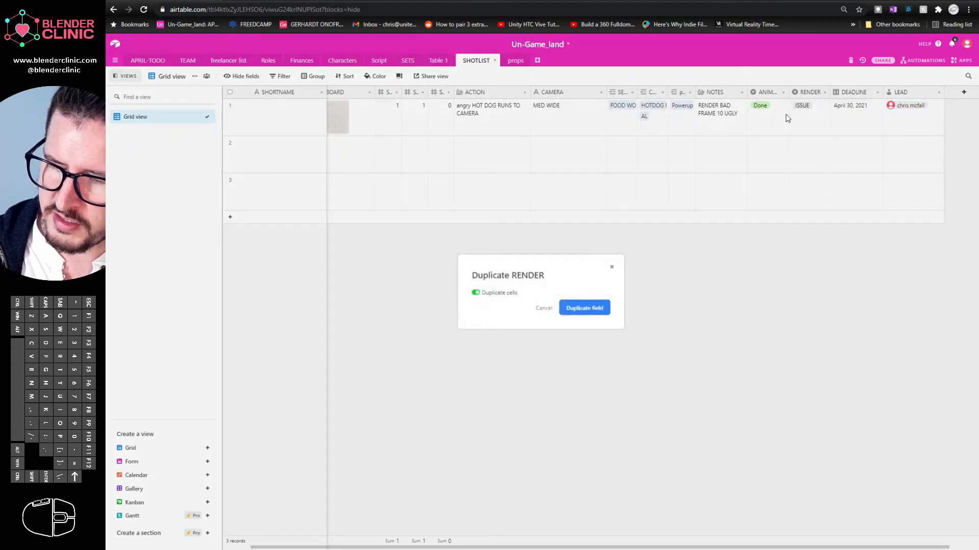
left_click(584, 308)
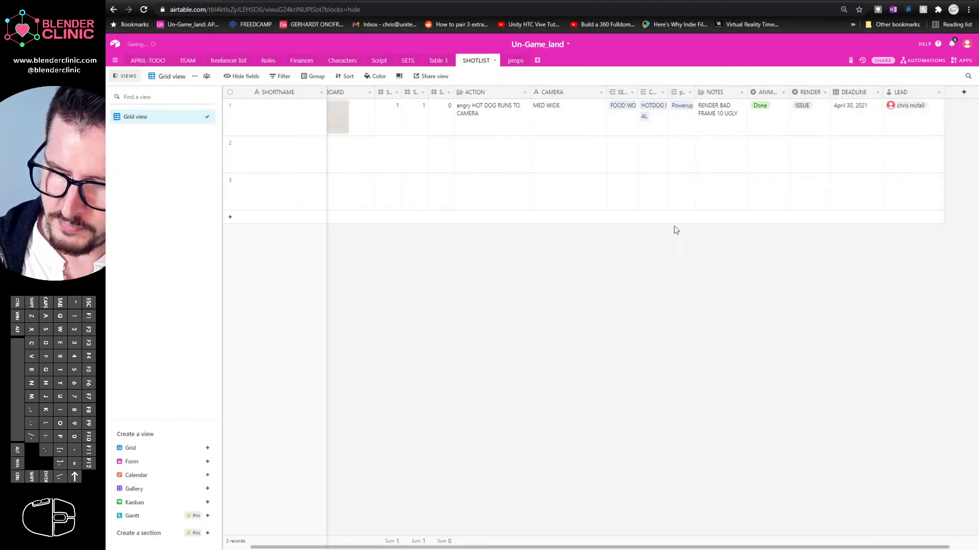
Step: Rename the duplicated RENDER field as STATUS, keeping its single select options
double_click(857, 94)
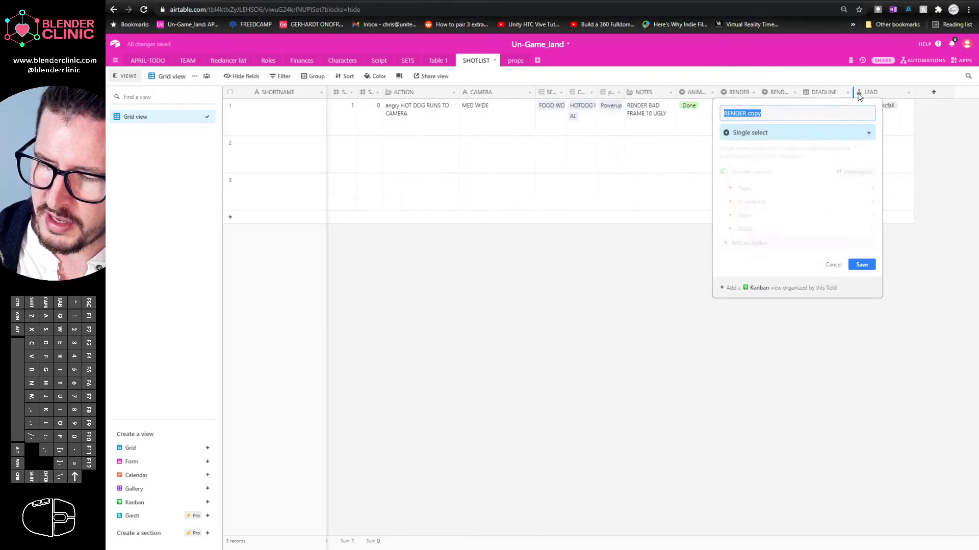
type("S")
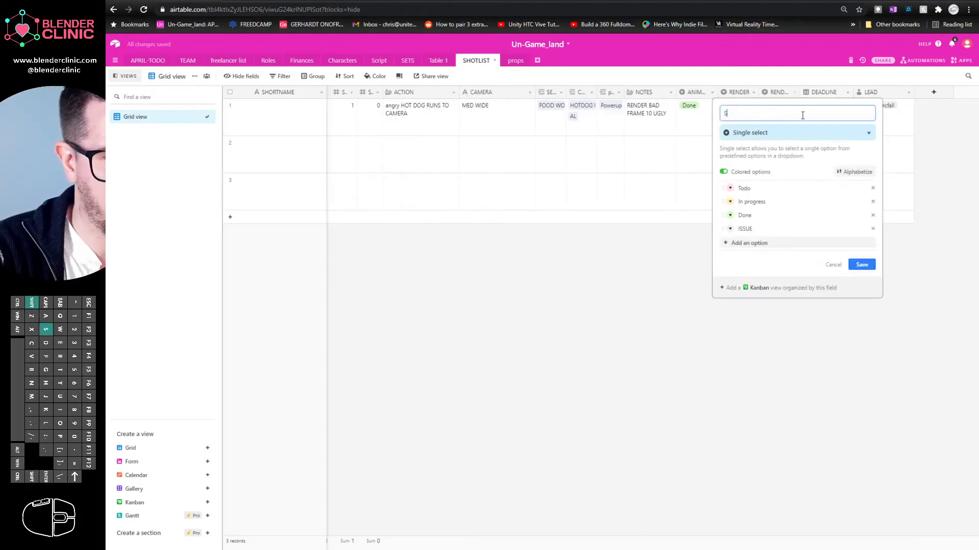
type("TATU")
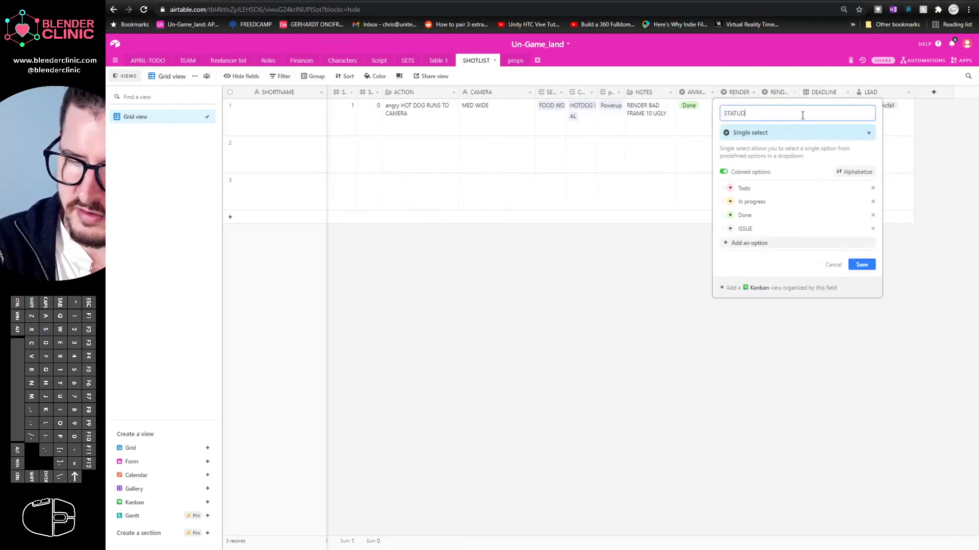
type("S")
key("Return")
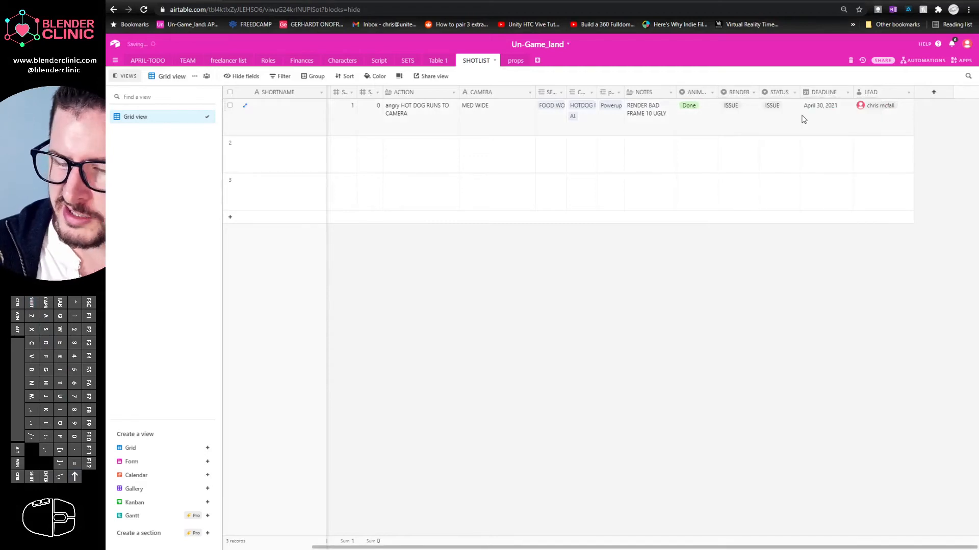
Step: Set the first shot's STATUS to Done and move the STATUS field directly after SHORTNAME
left_click(802, 119)
left_click(793, 120)
left_click(782, 179)
left_click(793, 120)
left_click(785, 92)
left_click_drag(785, 93, 270, 140)
left_click_drag(349, 110, 328, 122)
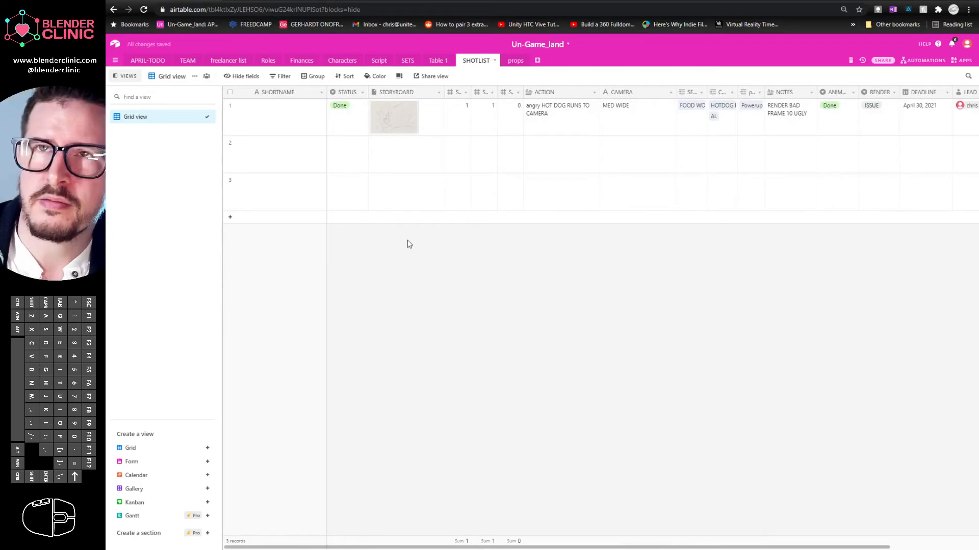
Step: Set the first shot's STATUS to In progress
left_click(360, 116)
left_click(358, 118)
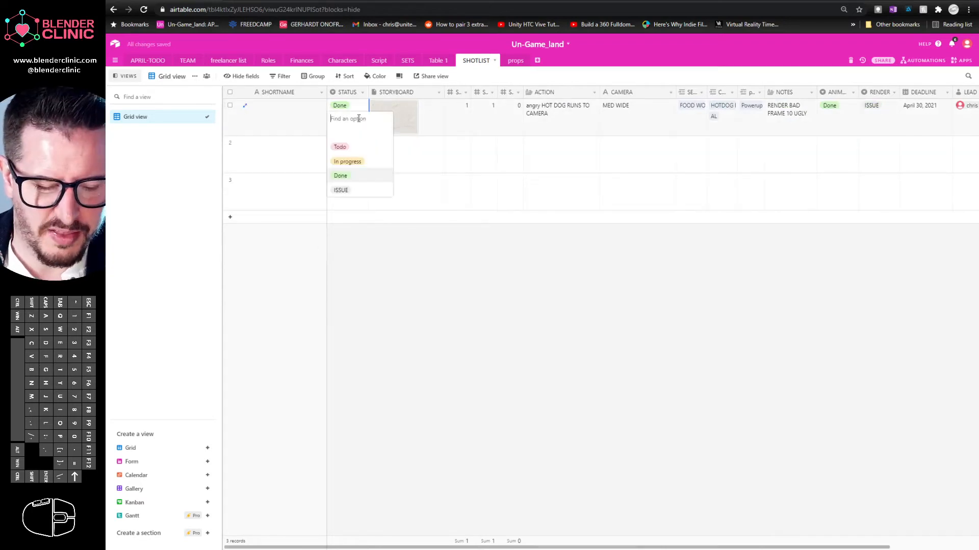
left_click(349, 161)
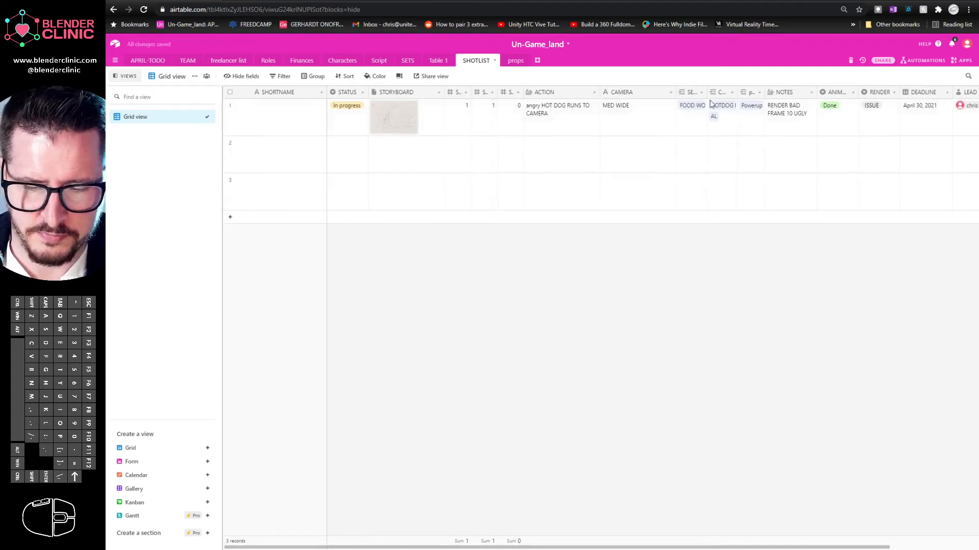
Step: Narrow the LEAD column and move the NOTES field to the end of the table, after LEAD
left_click_drag(465, 547, 683, 549)
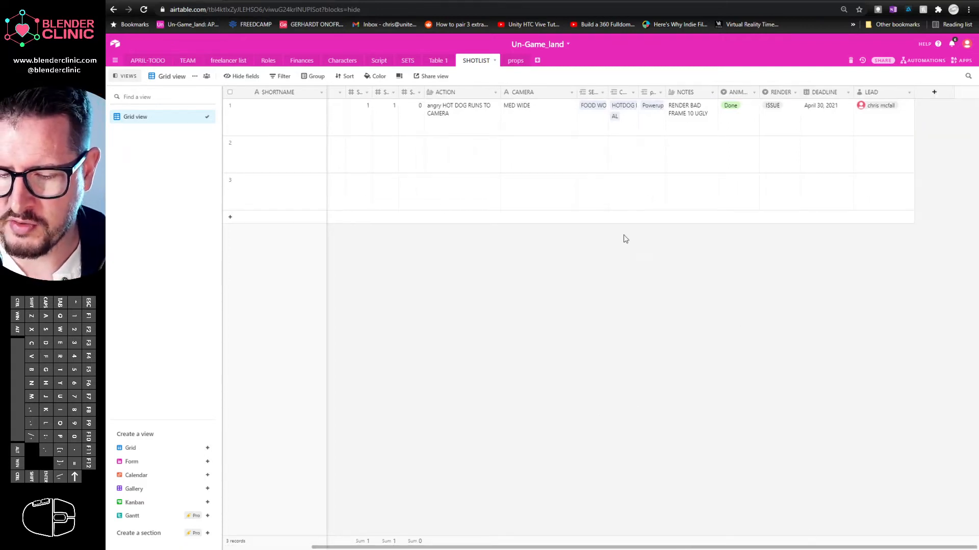
left_click_drag(912, 91, 899, 92)
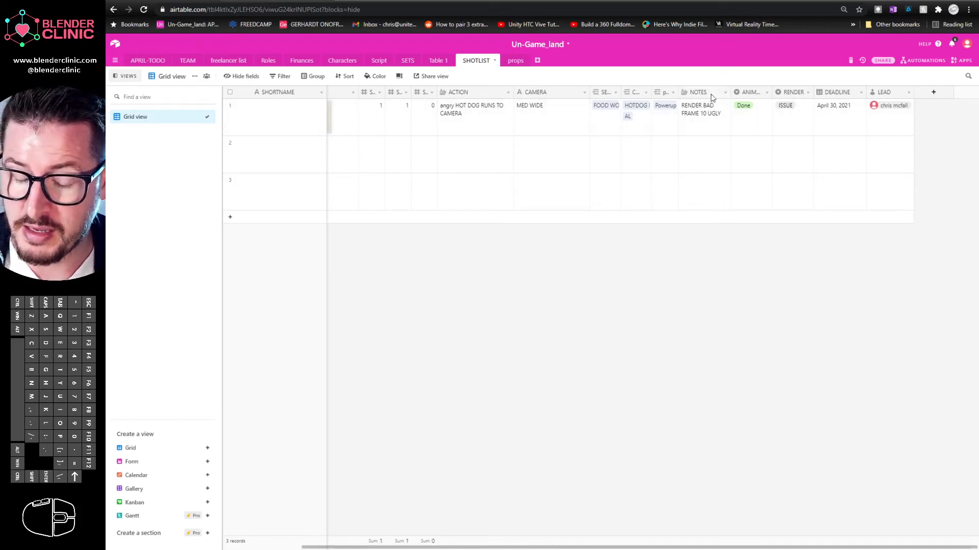
left_click_drag(702, 97, 835, 119)
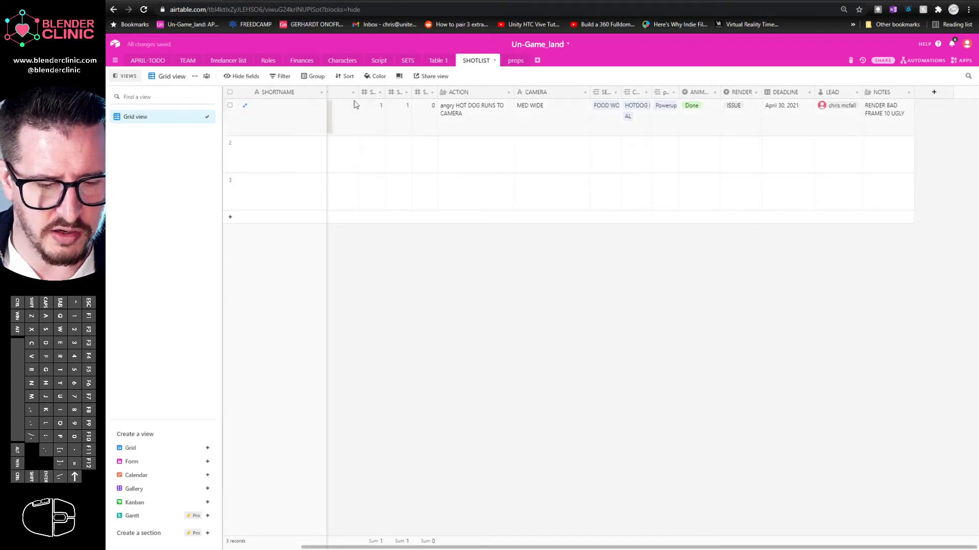
Step: Change the type of the SHORTNAME field to Formula
left_click_drag(454, 547, 270, 517)
left_click(288, 113)
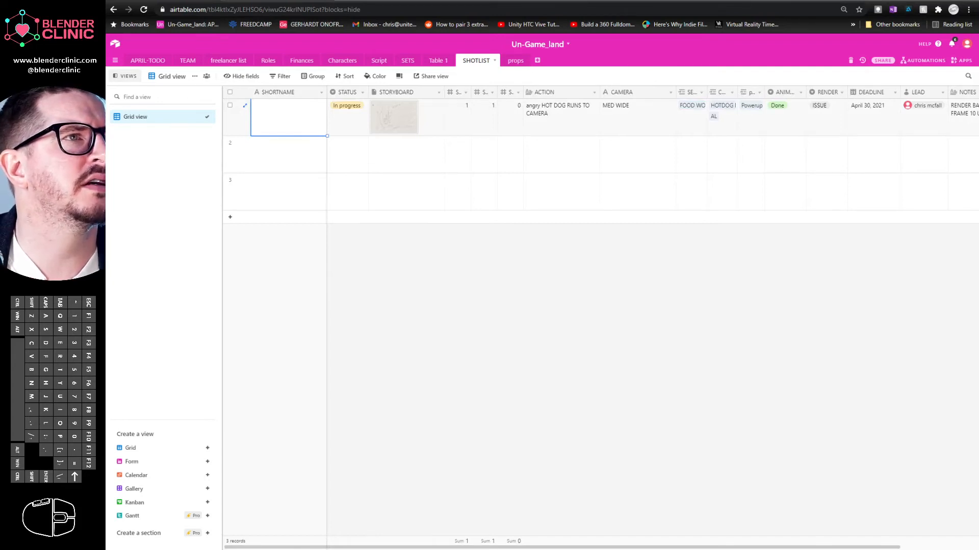
left_click(321, 92)
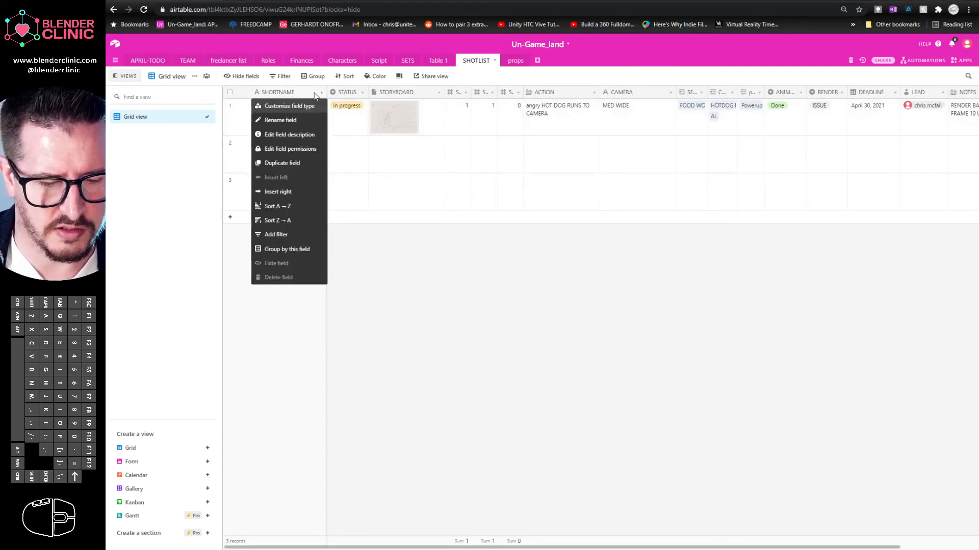
left_click(288, 106)
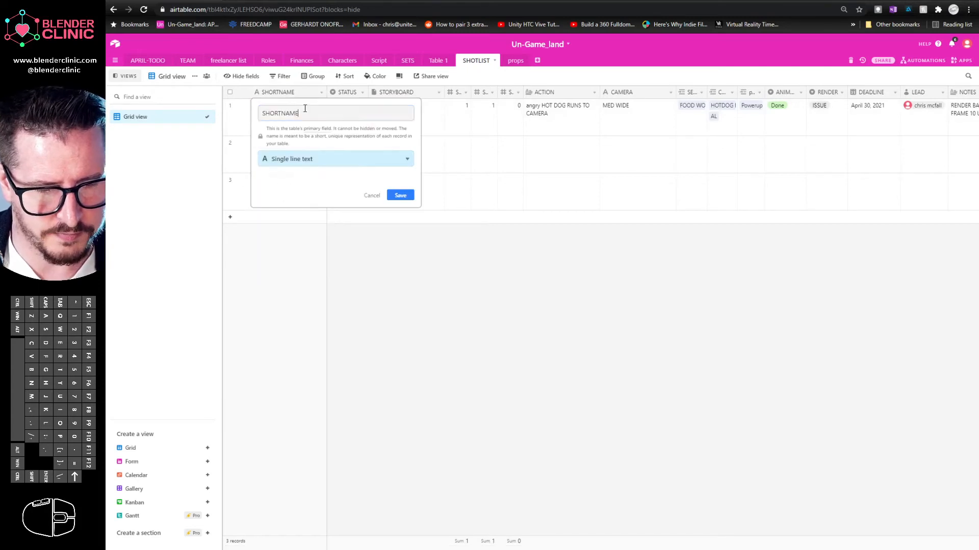
left_click(325, 162)
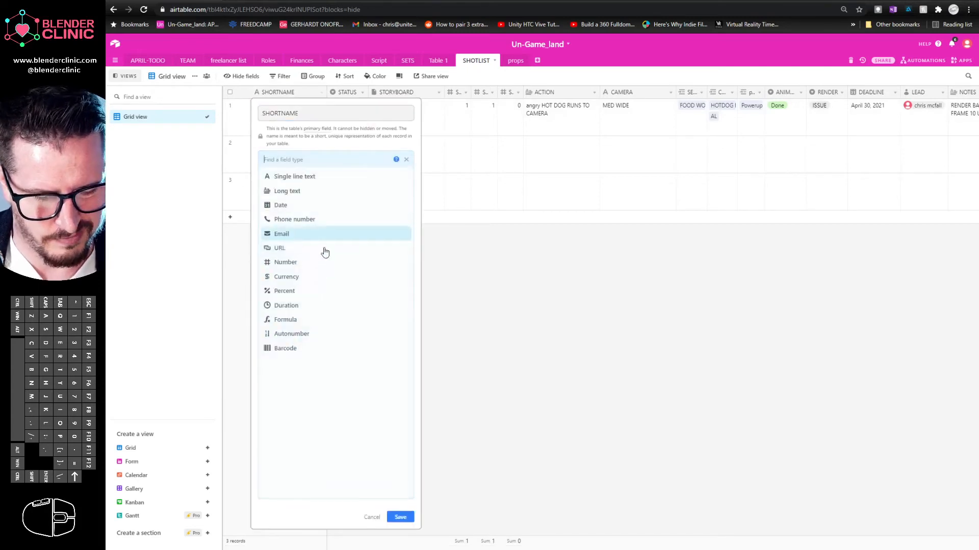
left_click(300, 319)
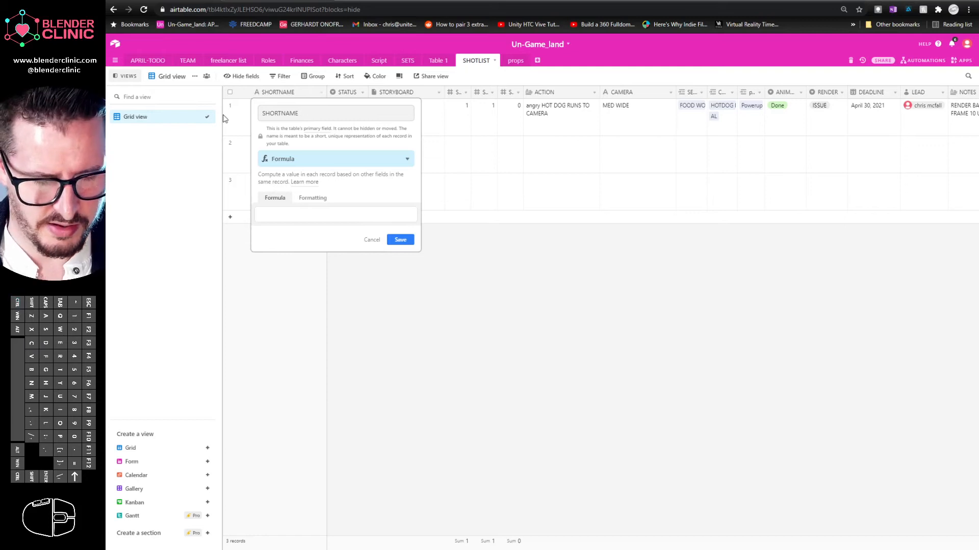
Step: Enter the formula CONCATENATE("ss-","ep03","-sht-sc",(REPT('0',2-LEN({SCENE}&''))&{SCENE}),"-sh",(REPT('0',3-LEN({SHOT}&''))&{SHOT}),{SUBSHOT},".blend") for SHORTNAME
left_click(276, 216)
type("CONCATENATE(\"ss-\",\"ep03\",\"-sht-sc\",(REPT('0',2-LEN({SCENE}&''))&{SCENE}),\"-sh\",(REPT('0',3-LEN({SHOT}&''))&{SHOT}),{SUBSHOT},\".blend\")")
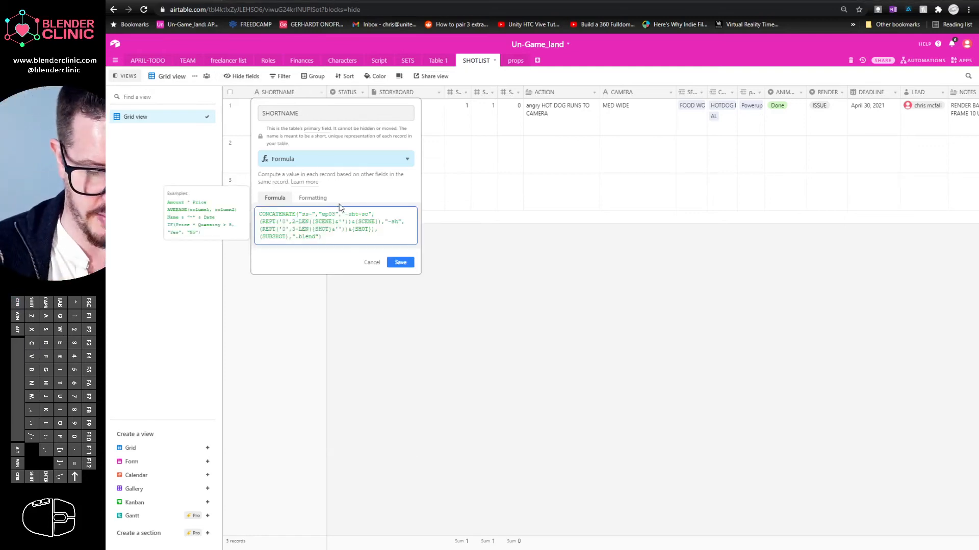
left_click(341, 247)
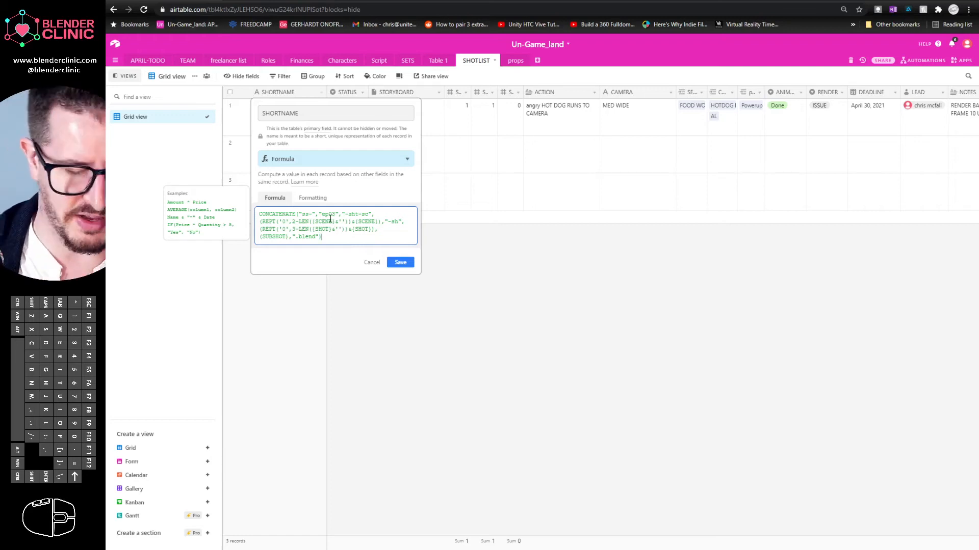
left_click(363, 202)
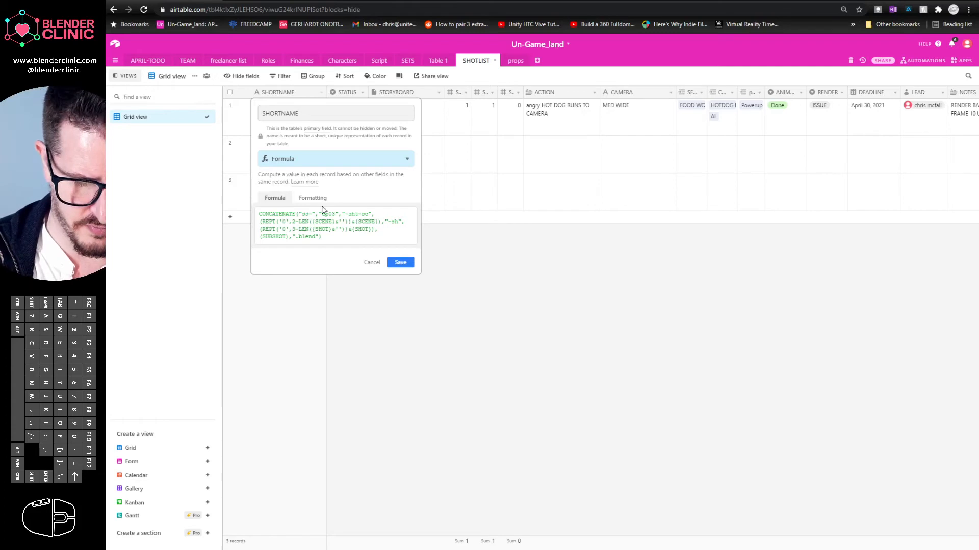
Step: Replace "ss-" with "UNGAME" and "ep03" with "ep01" in the SHORTNAME formula and save the field
left_click_drag(303, 214, 312, 215)
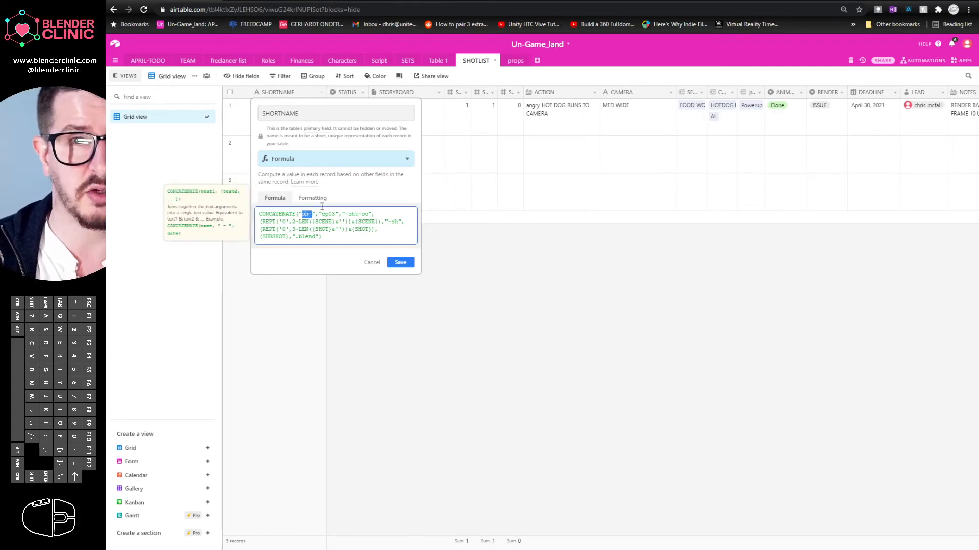
type("UNGAME")
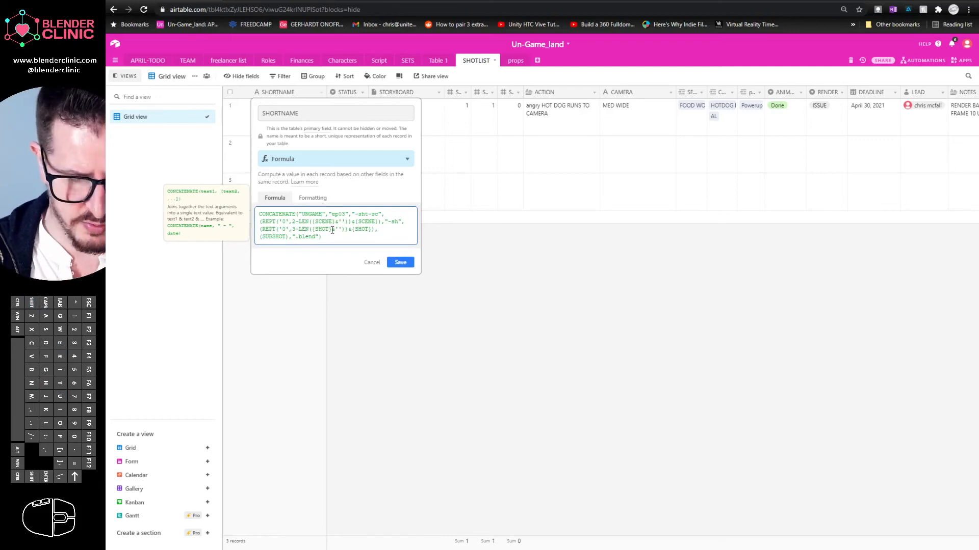
left_click_drag(334, 215, 343, 214)
left_click(345, 213)
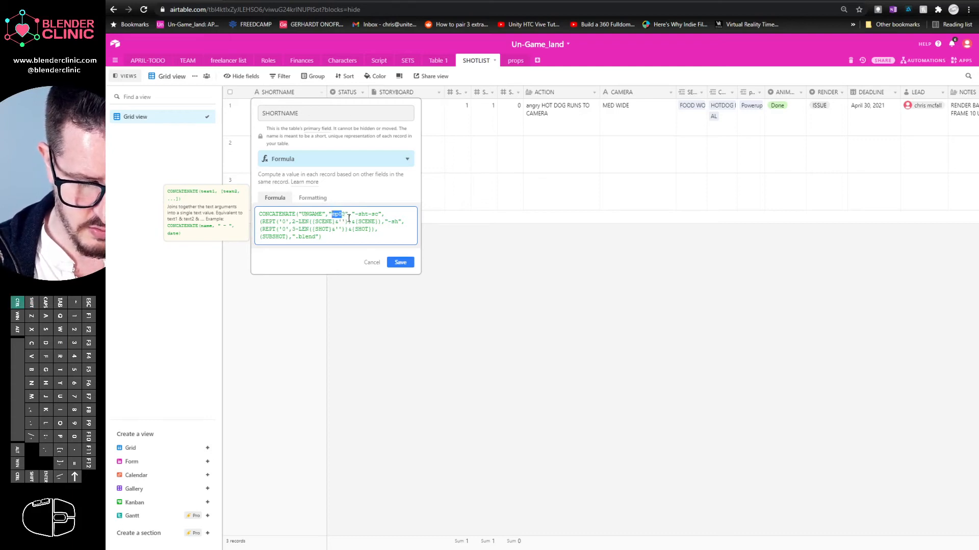
left_click(344, 214)
key("BackSpace")
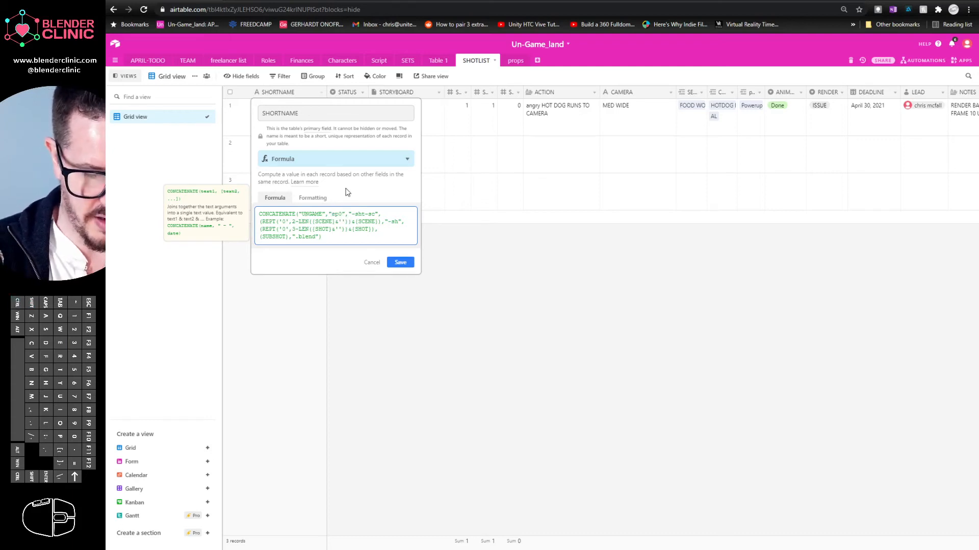
type("1")
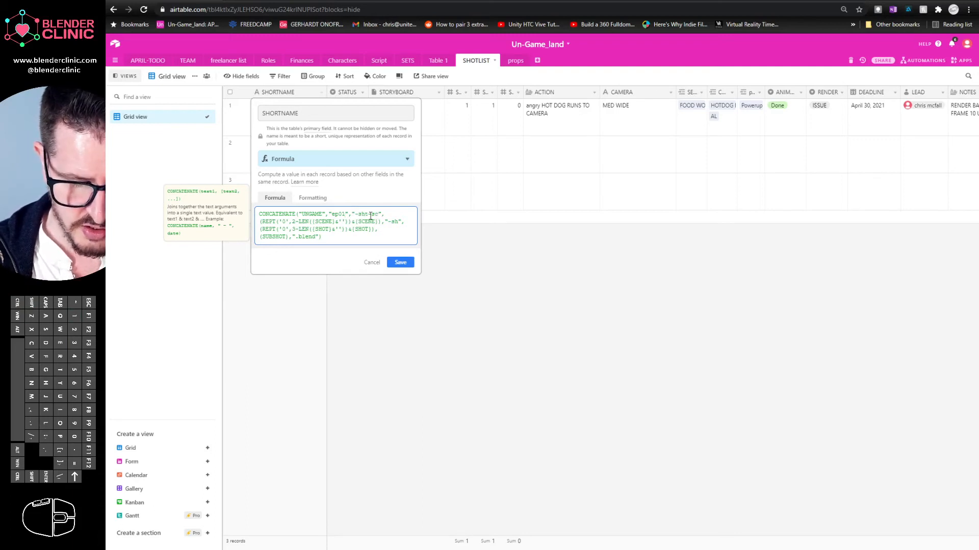
left_click(264, 221)
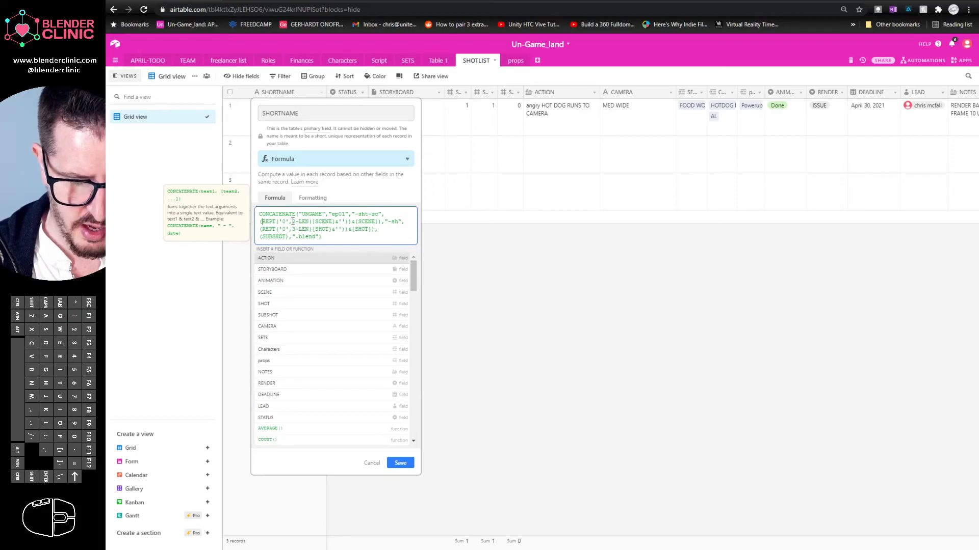
left_click(462, 109)
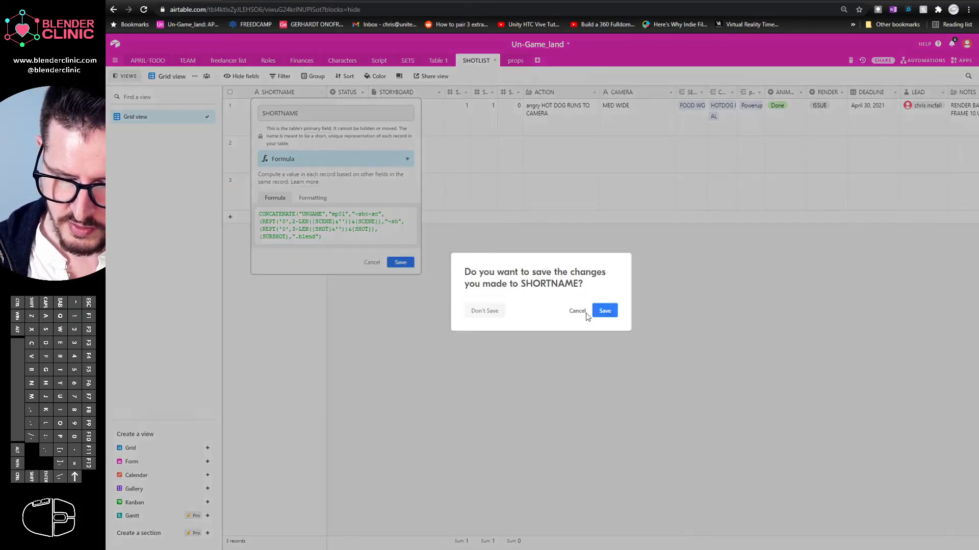
left_click(605, 310)
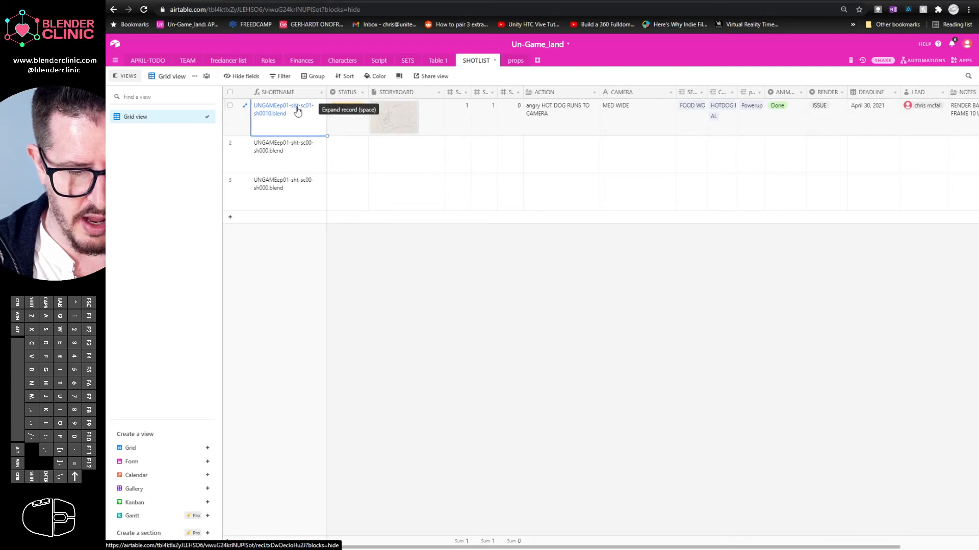
Step: Open the first shot's expanded record to check its SHORTNAME against the scene, shot and subshot values, and close it
left_click(297, 109)
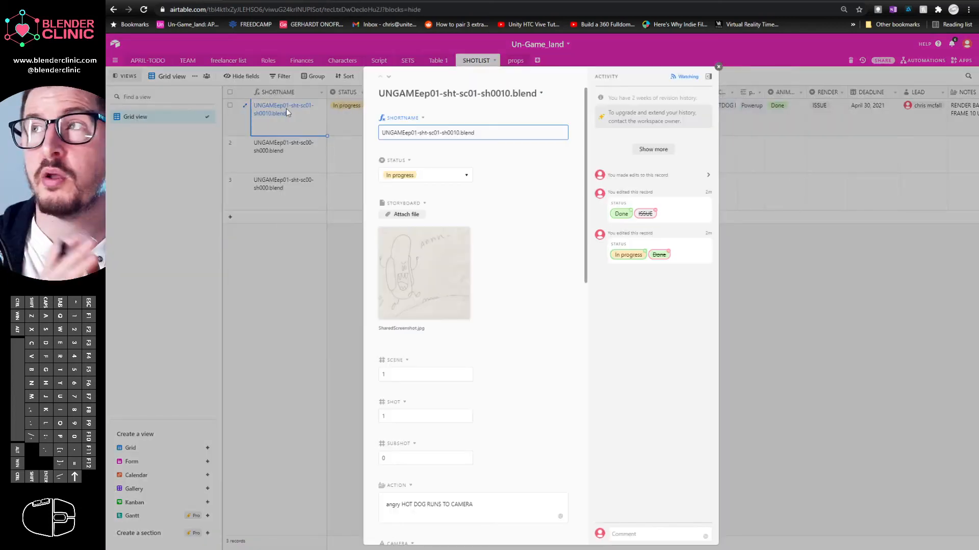
left_click(719, 68)
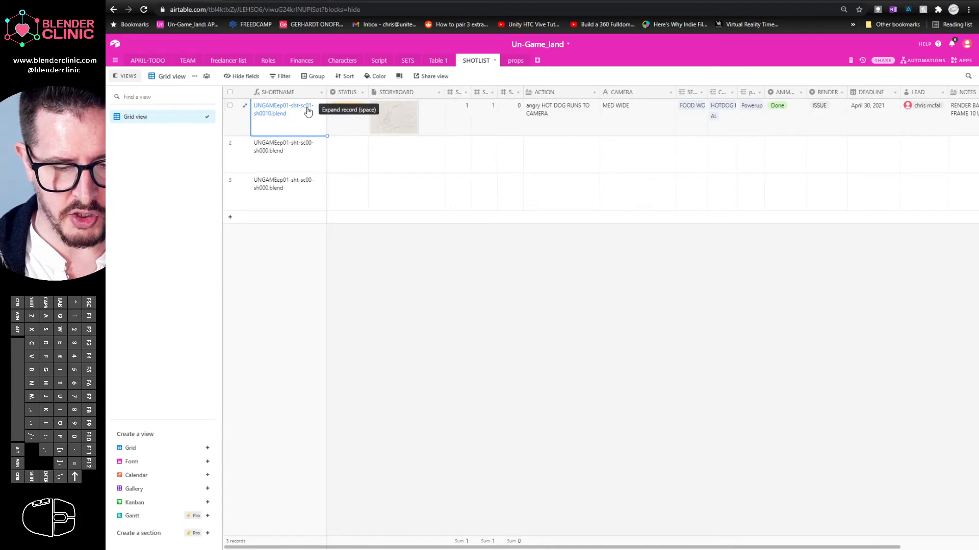
left_click(485, 130)
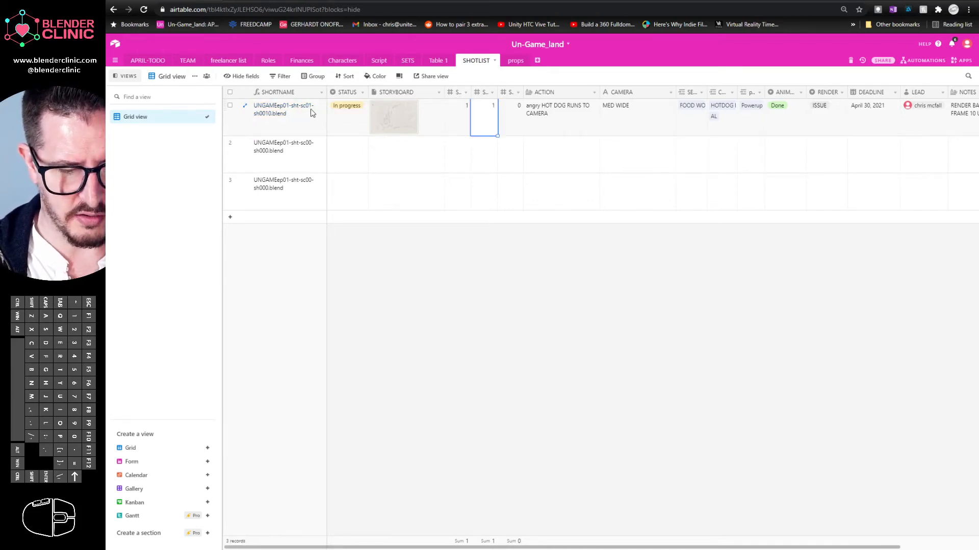
left_click(245, 106)
left_click(270, 120)
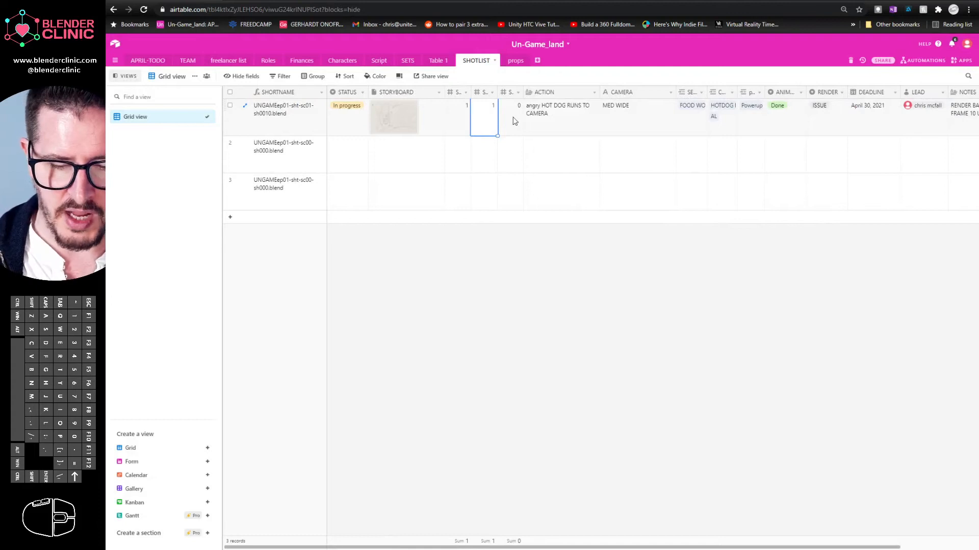
Step: Set the first shot's SCENE number to 12
left_click(460, 114)
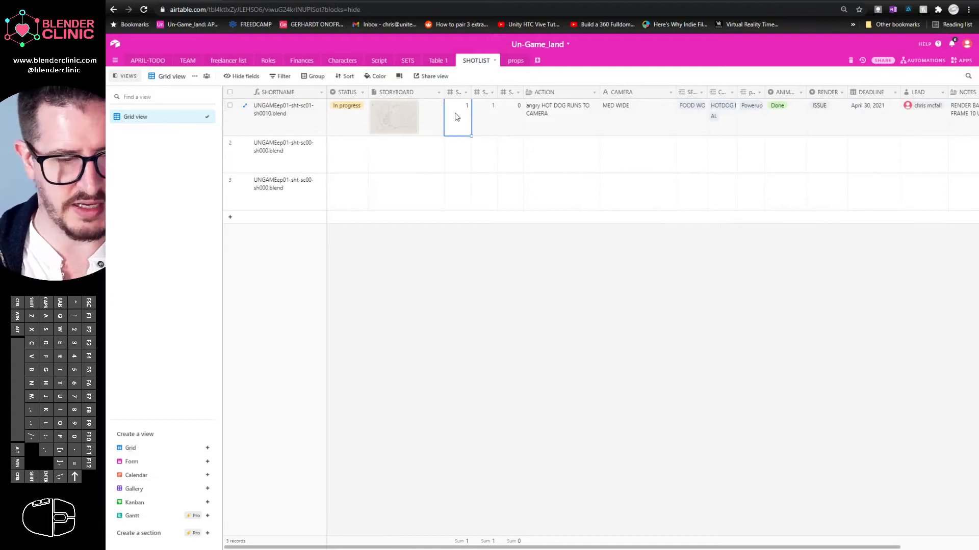
type("12")
key("Return")
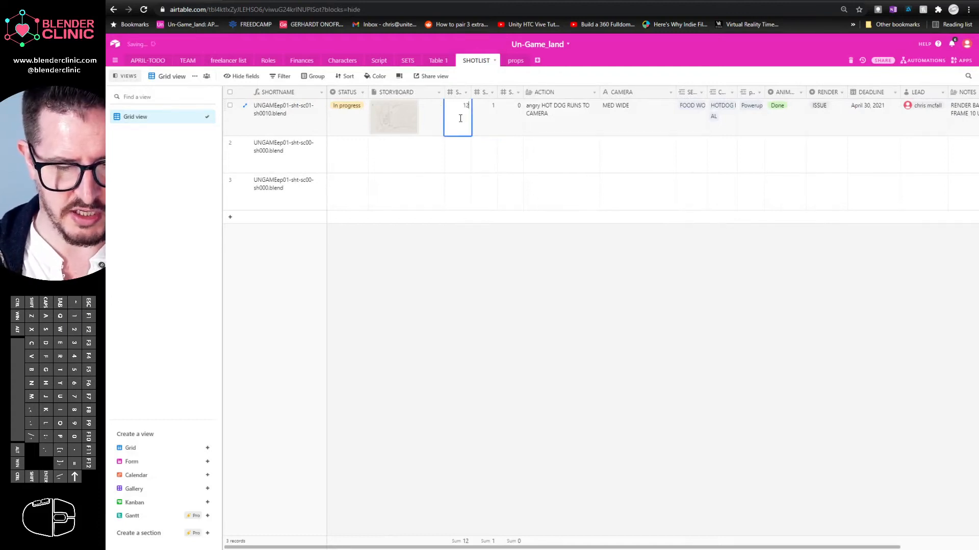
left_click(463, 152)
Step: Widen the SHORTNAME column so each generated file name fits on one line
left_click(306, 111)
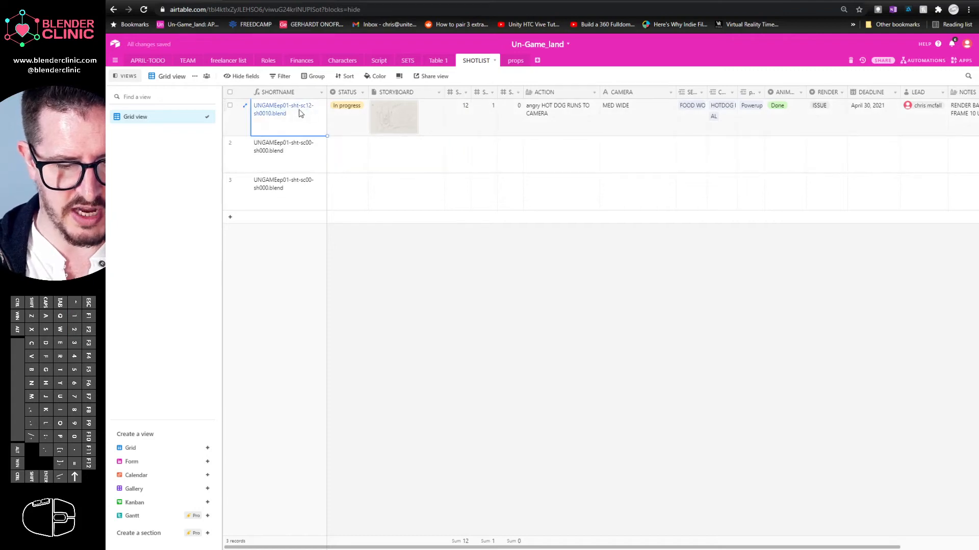
left_click_drag(327, 92, 373, 91)
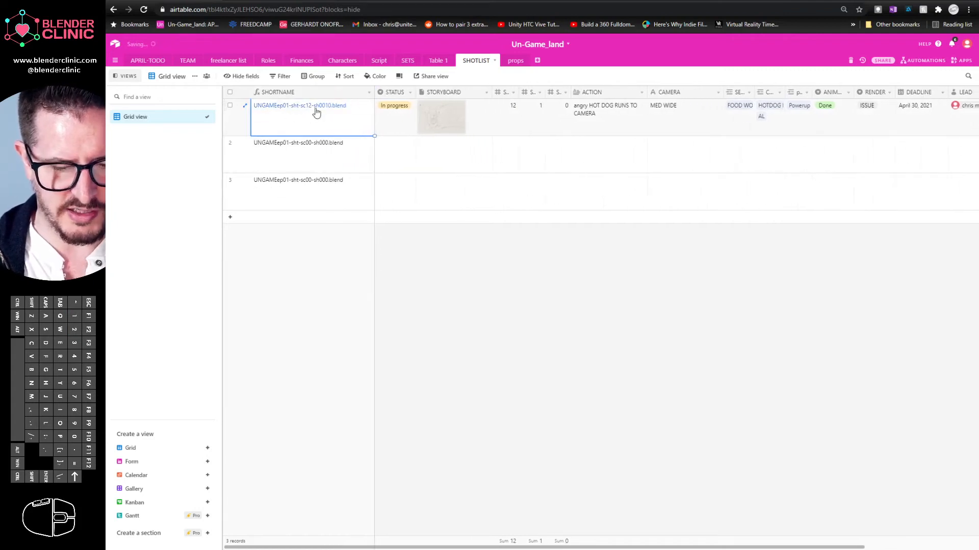
Step: Set the first shot's SHOT number to 3 and its SUBSHOT number to 6
left_click(536, 117)
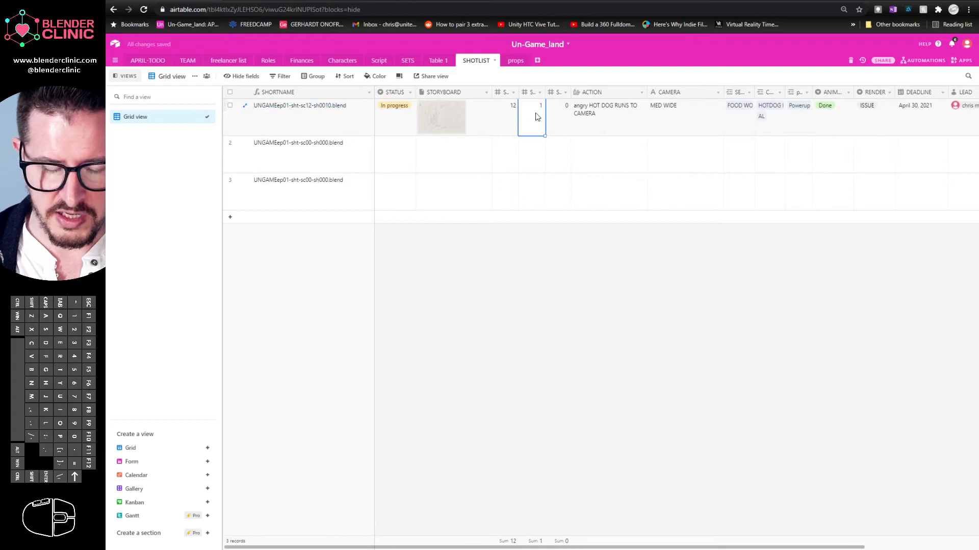
type("3")
left_click(310, 114)
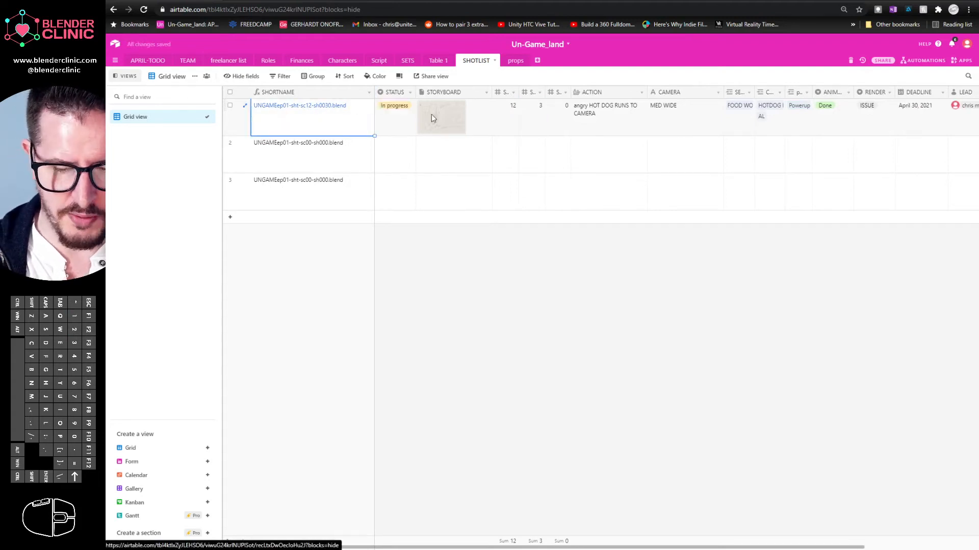
left_click(565, 111)
type("6")
left_click(494, 153)
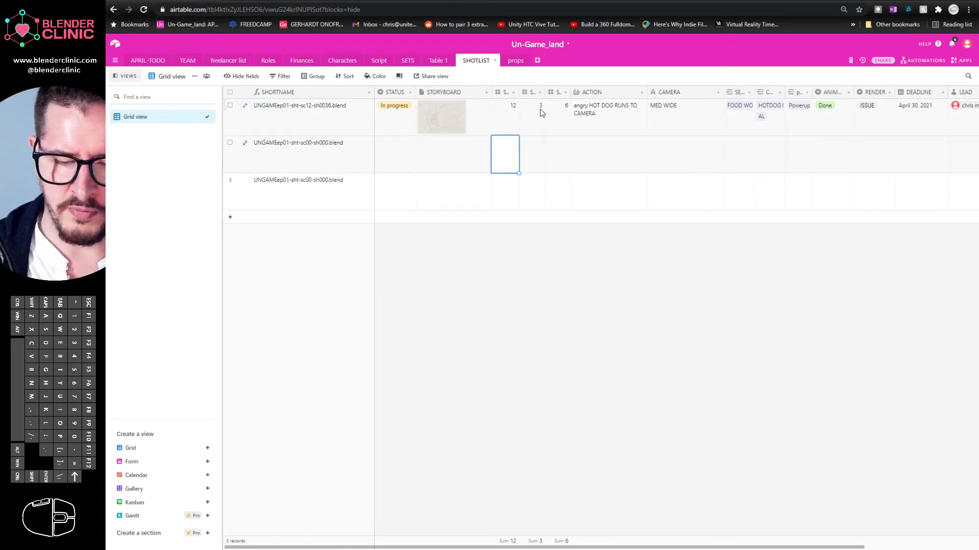
Step: Set the first shot's numbers back to SCENE 1, SHOT 1 and SUBSHOT 0
left_click(510, 120)
type("1")
left_click(558, 118)
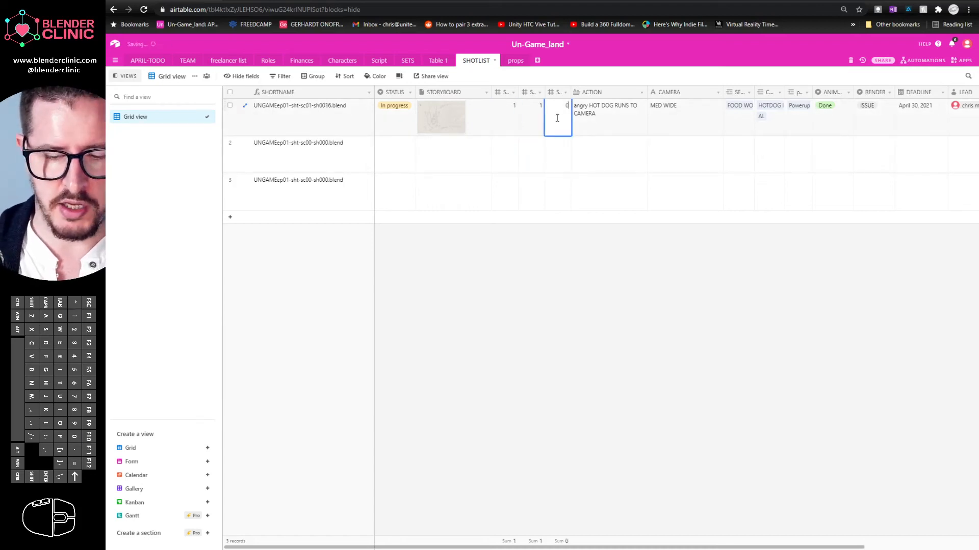
left_click(520, 154)
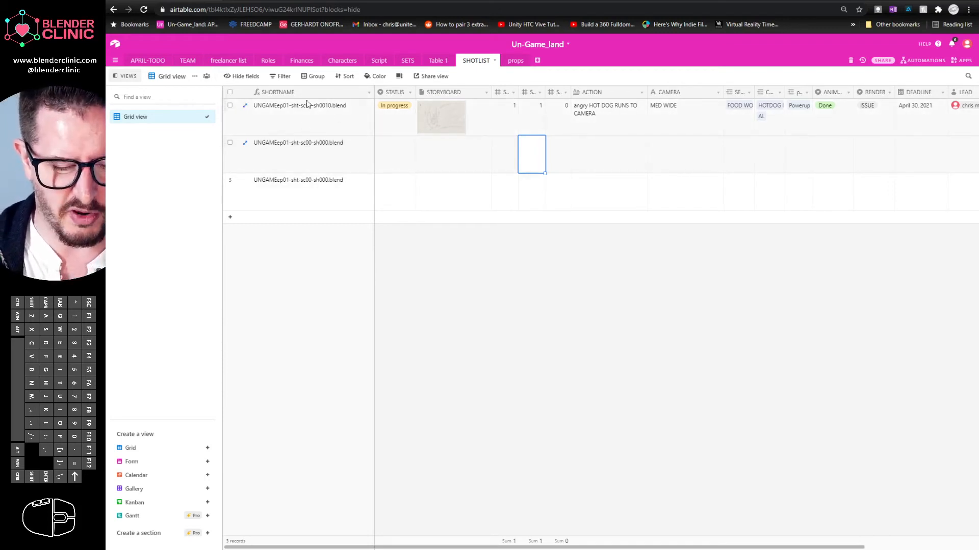
left_click(507, 154)
type("1")
left_click(506, 190)
key("ctrl+z")
left_click(510, 128)
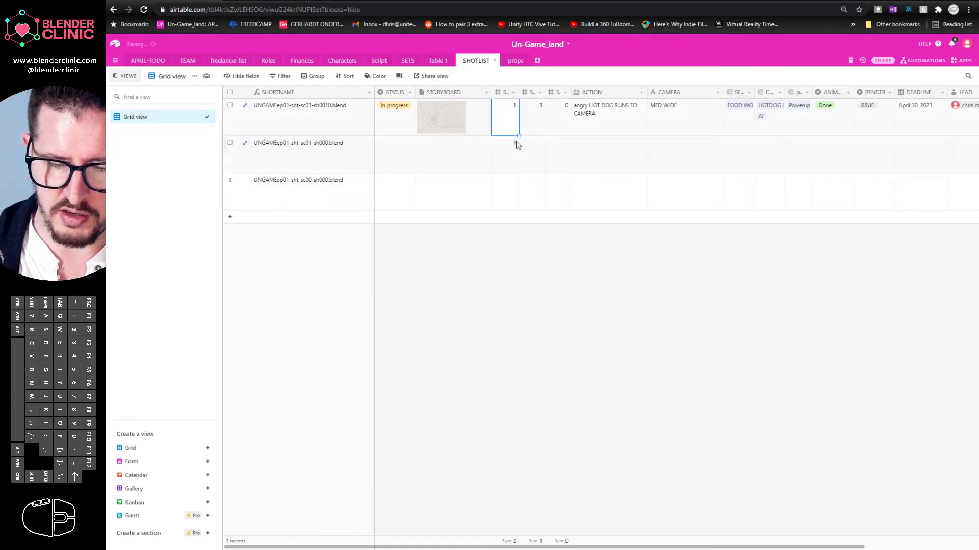
key("ctrl+z")
Step: Add three new shot records and fill SCENE number 1 down the column from the first shot to the sixth
left_click_drag(518, 136, 522, 221)
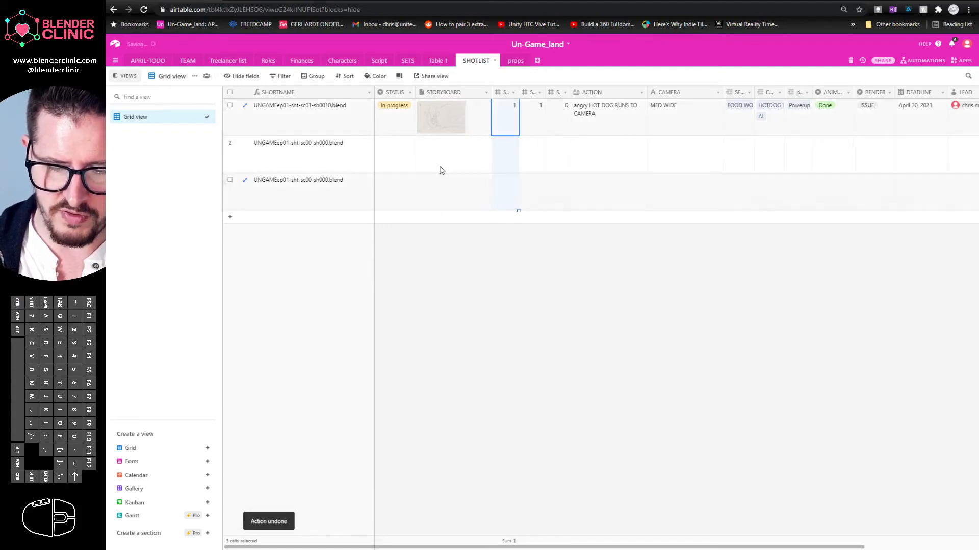
key("ctrl+d")
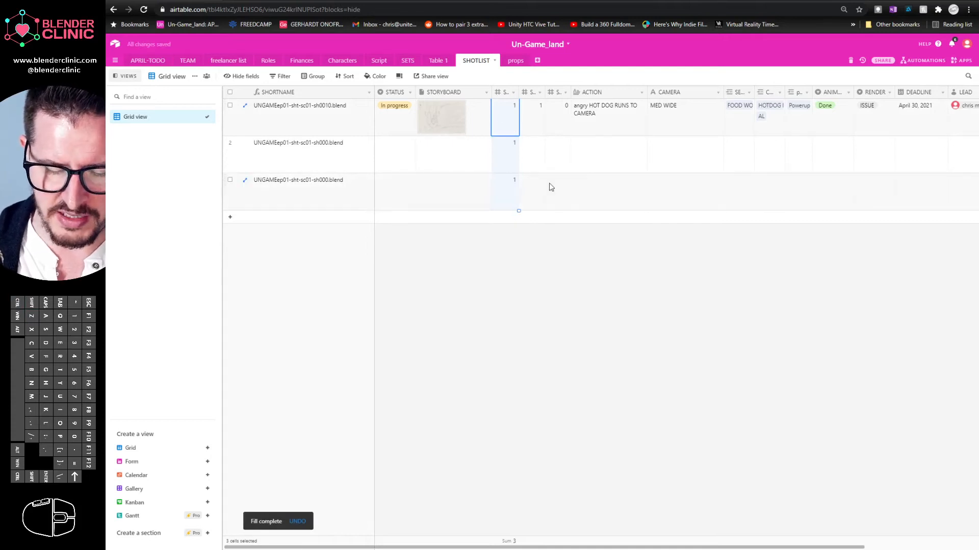
left_click(230, 218)
left_click(235, 258)
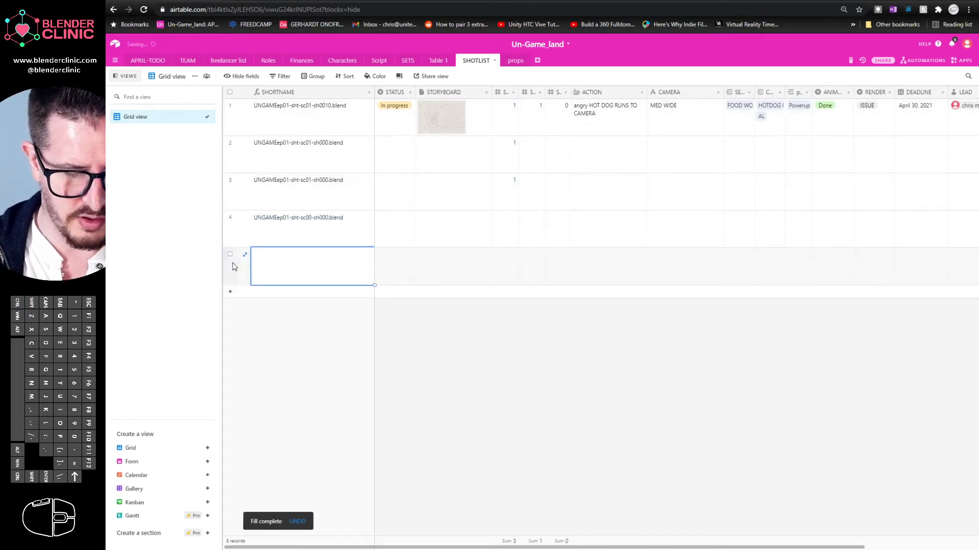
left_click(229, 292)
left_click(514, 172)
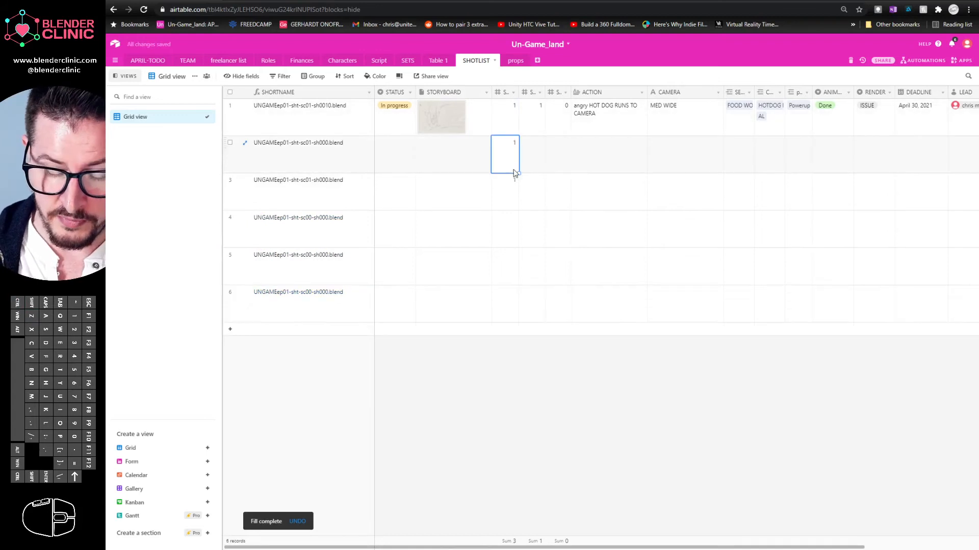
left_click_drag(515, 172, 519, 323)
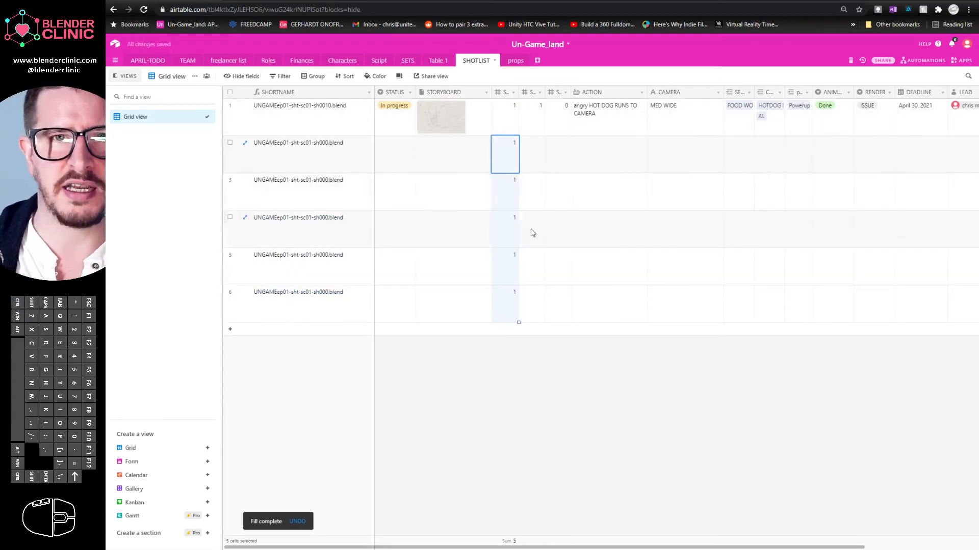
Step: Widen the SHOT column so its heading is readable and set the sixth shot's SCENE number to 2
left_click_drag(546, 92, 554, 92)
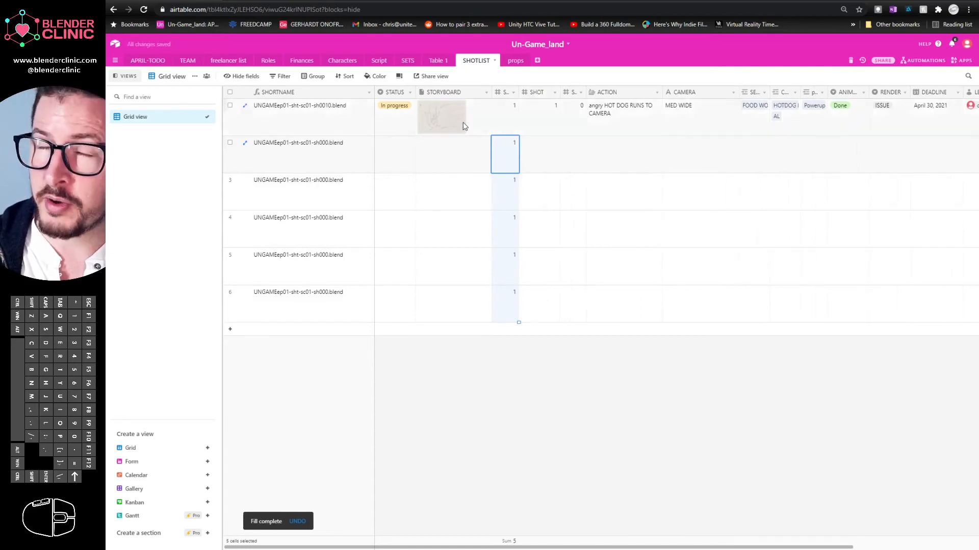
left_click(548, 117)
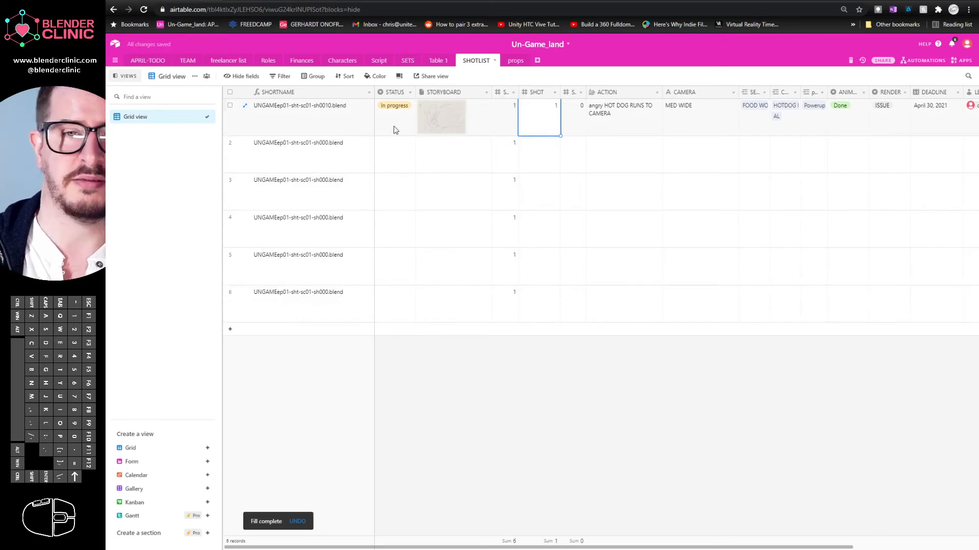
left_click(508, 310)
type("2")
Step: Set the SHOT numbers of the second to fifth records to 2, 3, 4 and 5
left_click(542, 122)
left_click(550, 162)
type("2")
left_click(549, 203)
type("3")
left_click(548, 225)
type("4")
left_click(551, 273)
type("5")
Step: Fill SUBSHOT 0 down from the first record to all six and set the sixth record's SHOT number to 1
left_click(579, 158)
left_click(586, 133)
left_click_drag(585, 136, 591, 298)
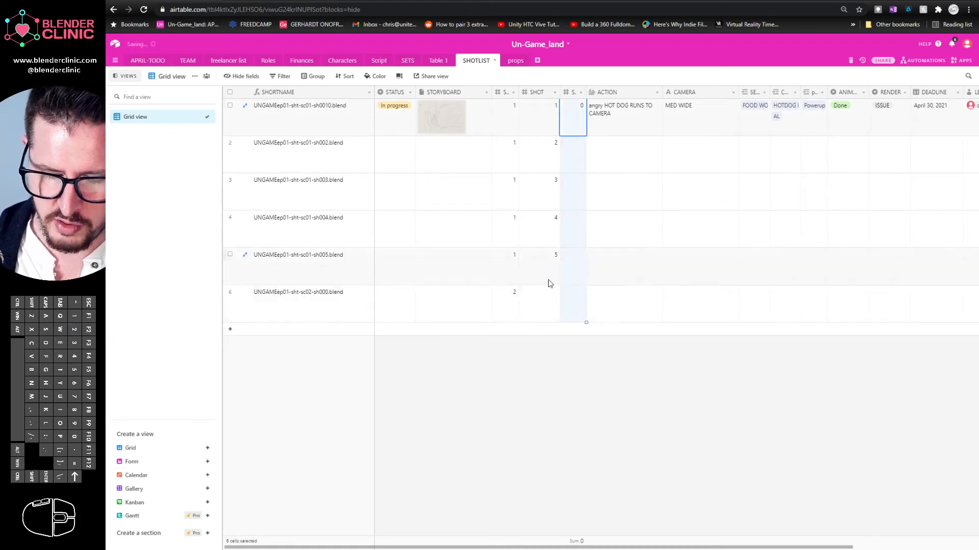
left_click(547, 306)
type("1")
left_click(619, 244)
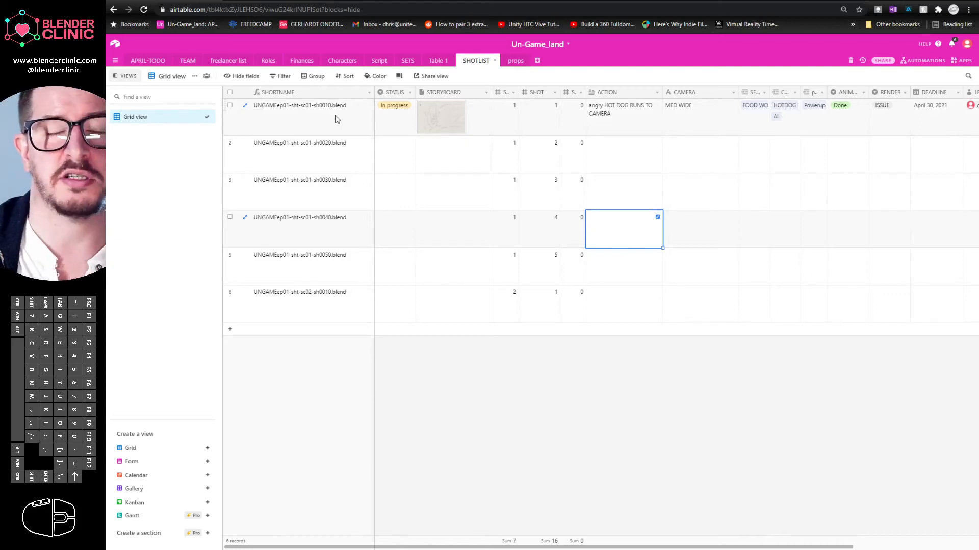
Step: Expand the first shot's record, copy its SHORTNAME file name and close the record
left_click(284, 113)
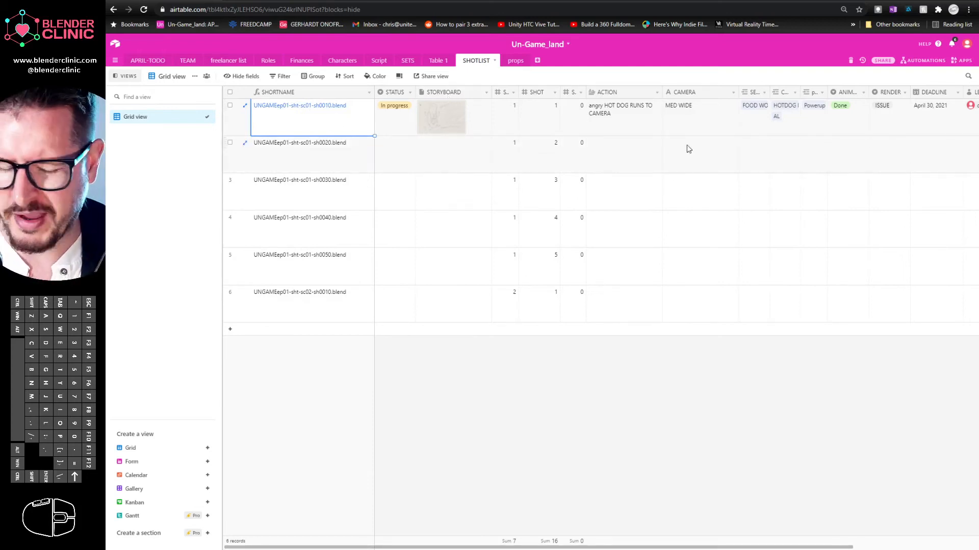
left_click(341, 115)
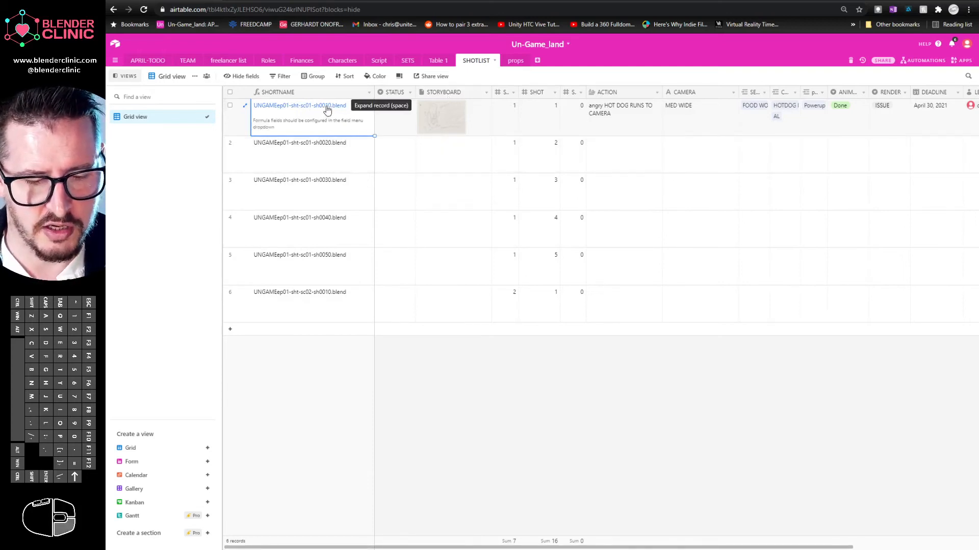
right_click(327, 108)
left_click(355, 156)
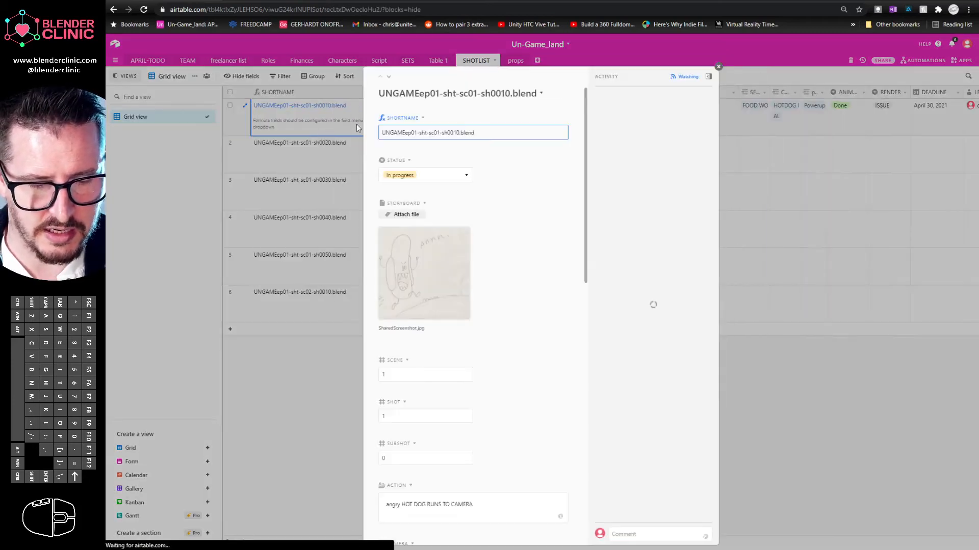
left_click_drag(488, 134, 355, 138)
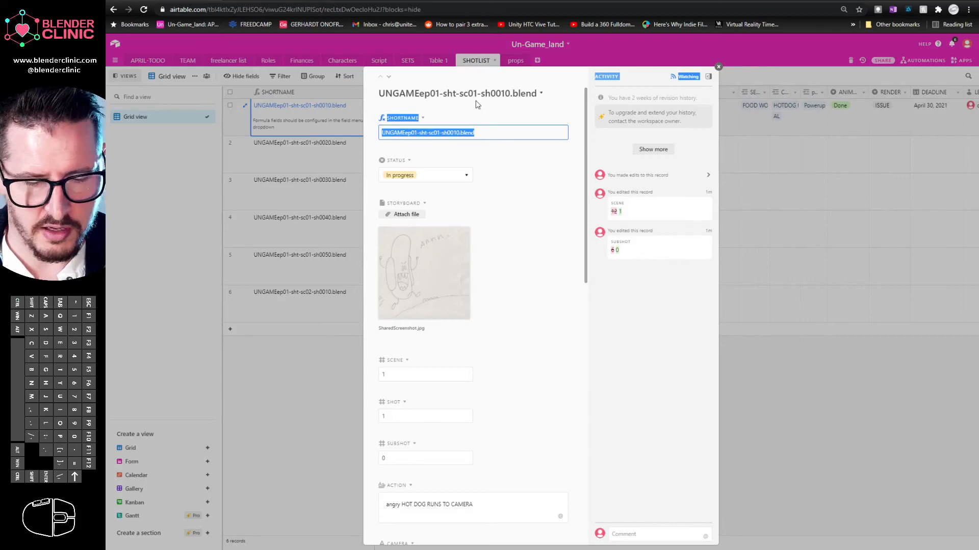
left_click_drag(481, 130, 377, 140)
key("ctrl+c")
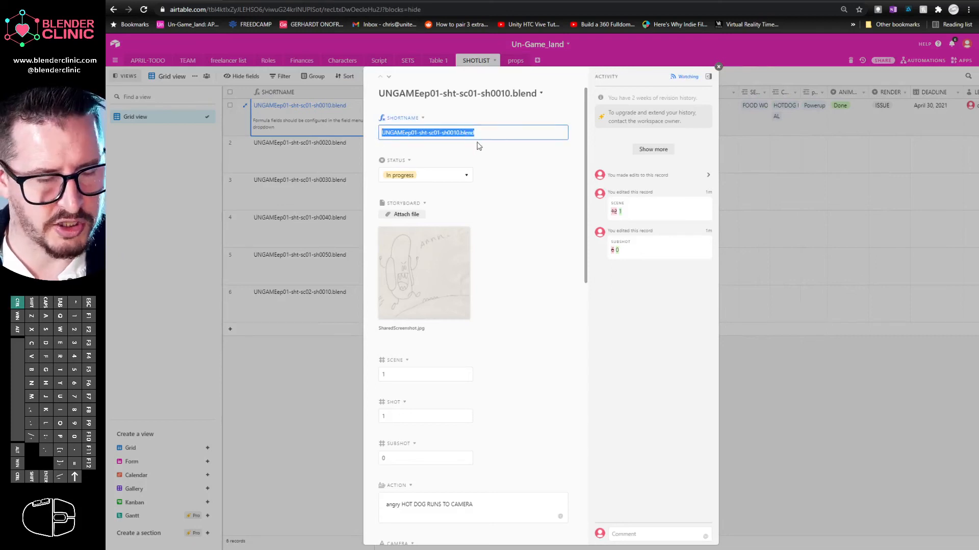
left_click(719, 67)
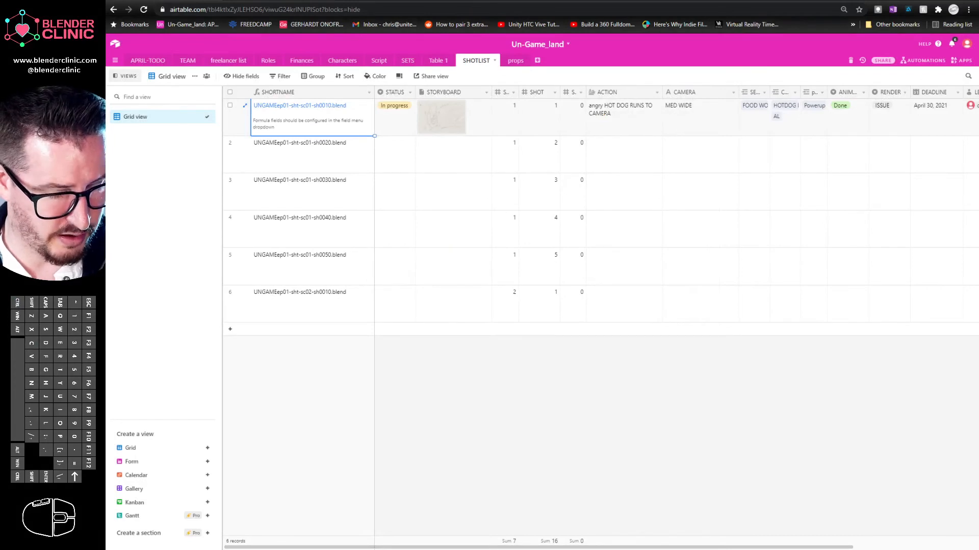
Step: Switch to Blender, launch a second instance, maximize its window and dismiss the splash screen
key("alt+Tab")
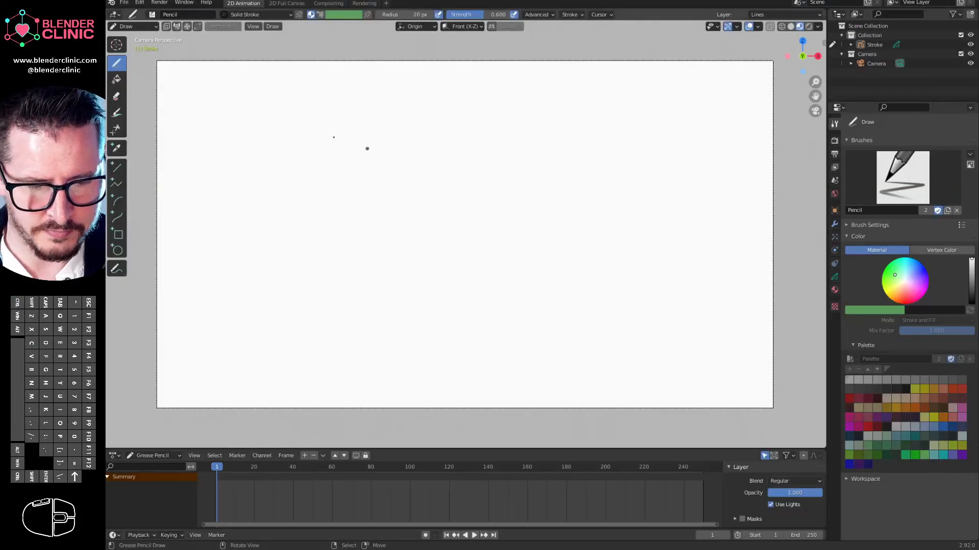
left_click(98, 332)
left_click(103, 313)
right_click(103, 312)
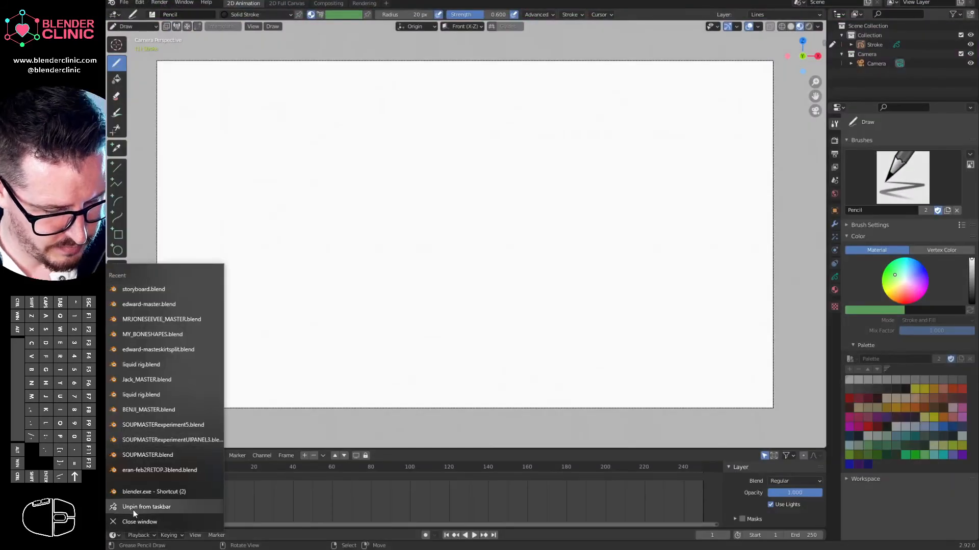
left_click(135, 490)
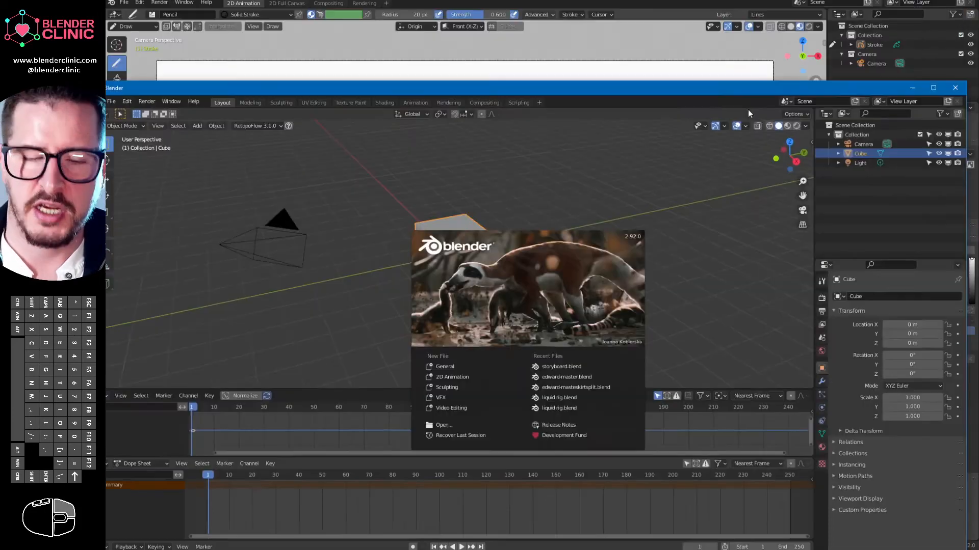
left_click_drag(708, 90, 714, 78)
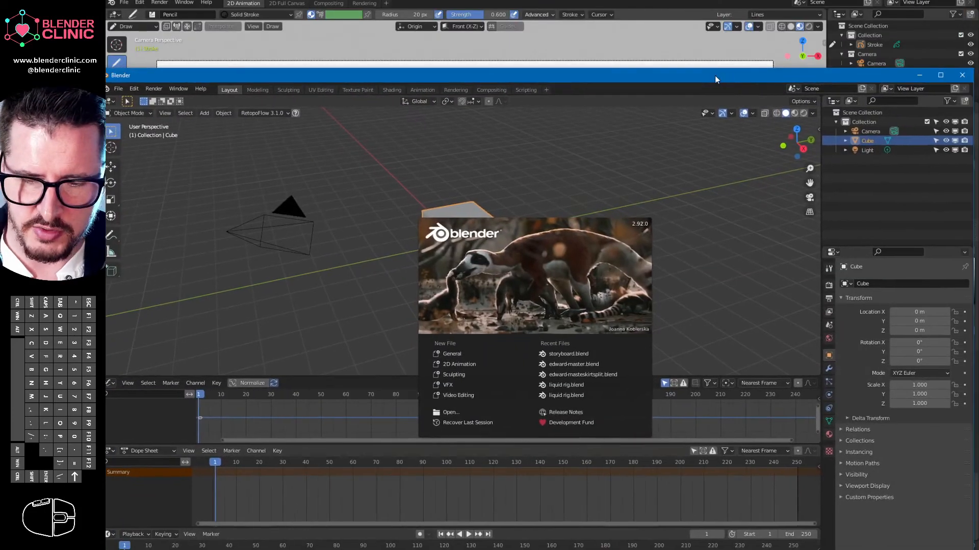
double_click(713, 78)
left_click(346, 143)
Step: Start saving the new scene as a file, using the copied name UNGAMEep01-sht-sc01-sh0010.blend
left_click(123, 2)
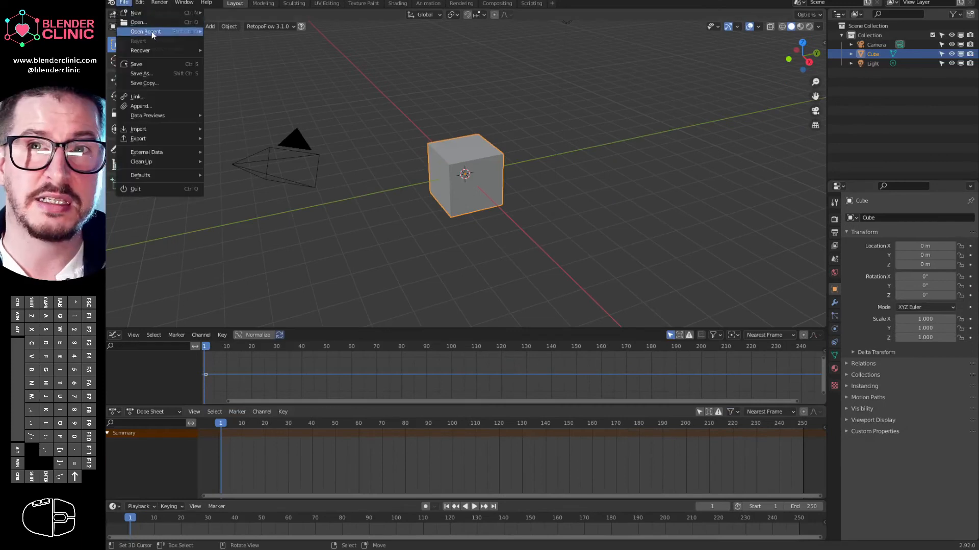
left_click(125, 2)
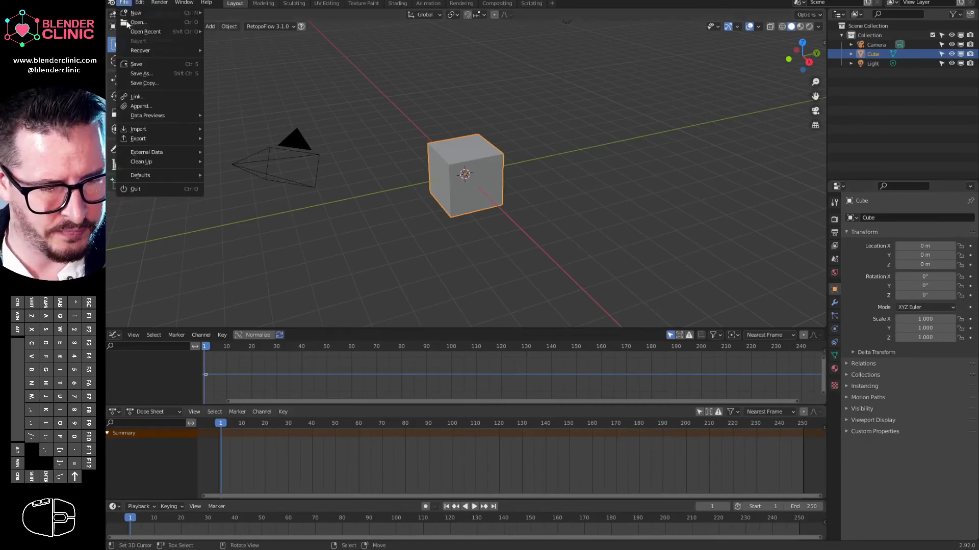
left_click(149, 78)
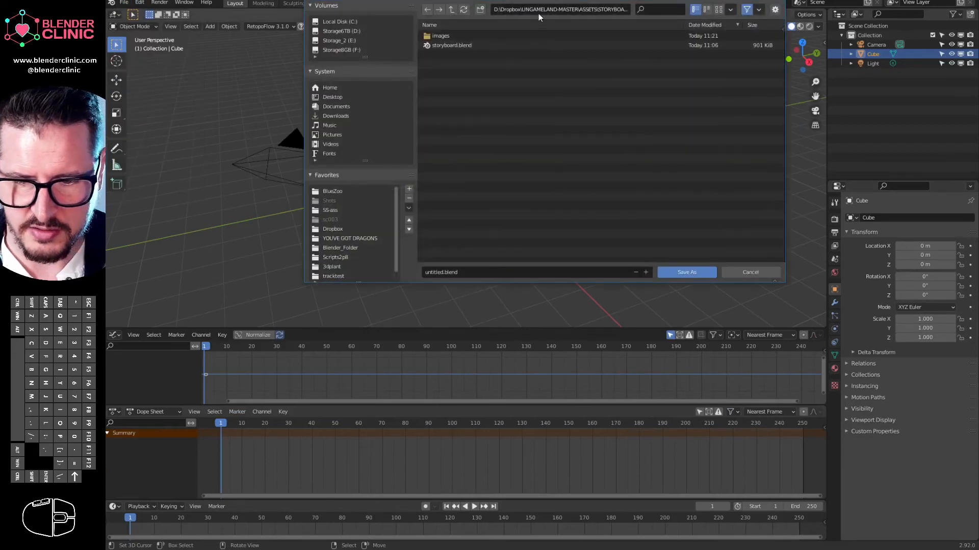
left_click(478, 272)
key("ctrl+v")
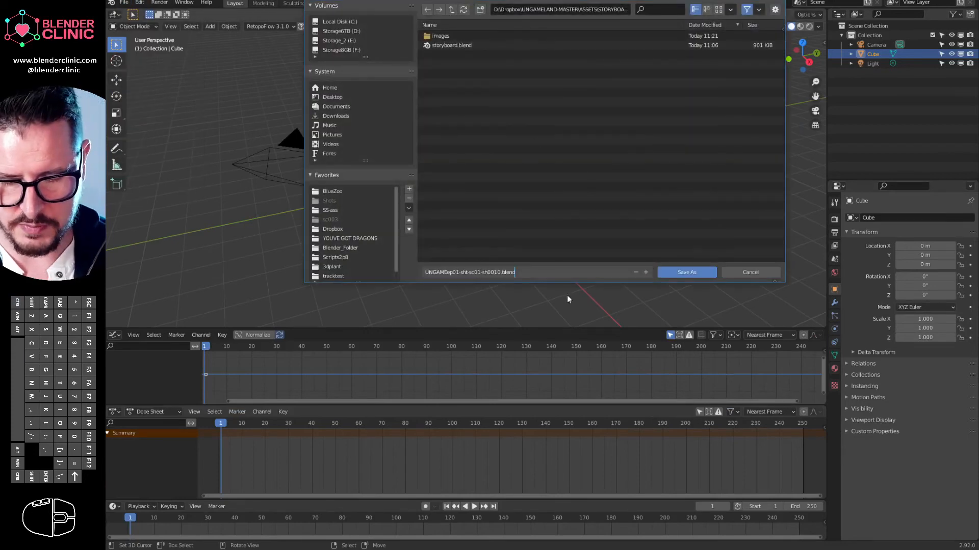